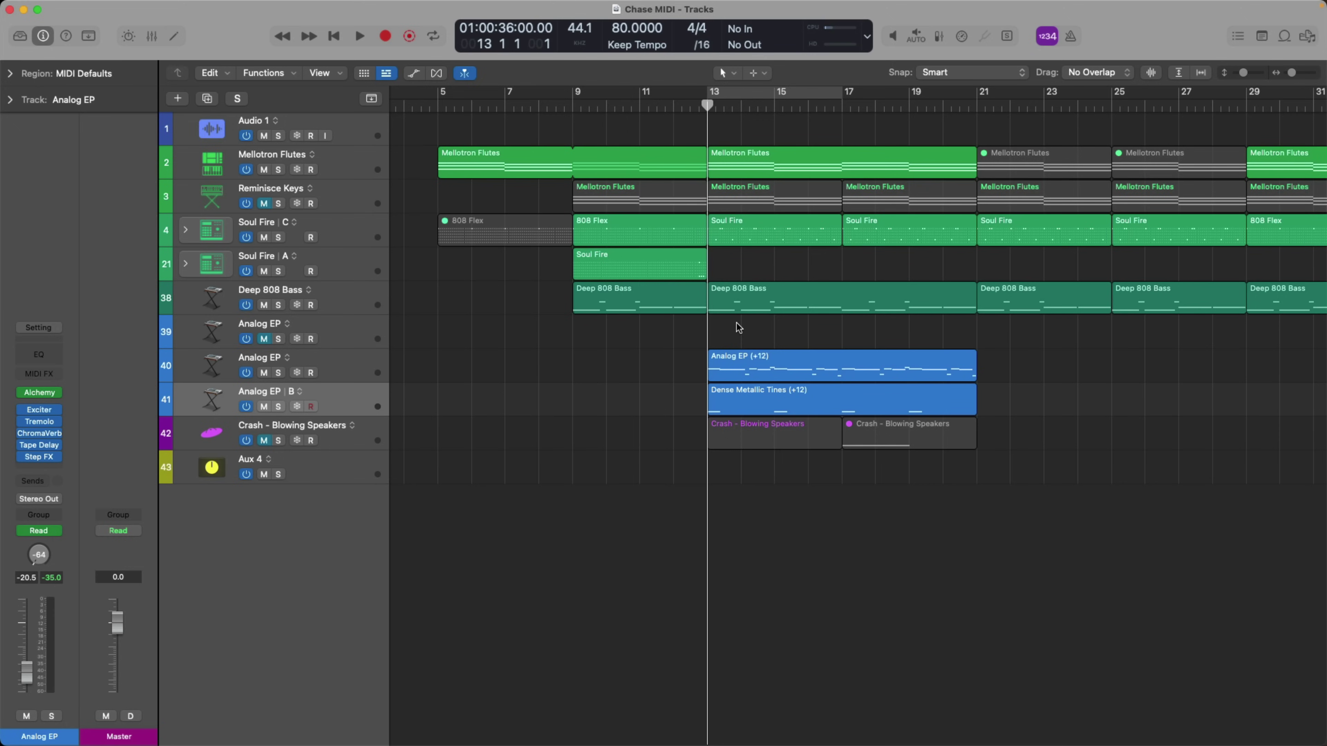
Solo the Mellotron Flutes track and play it from bar 13.
key("space")
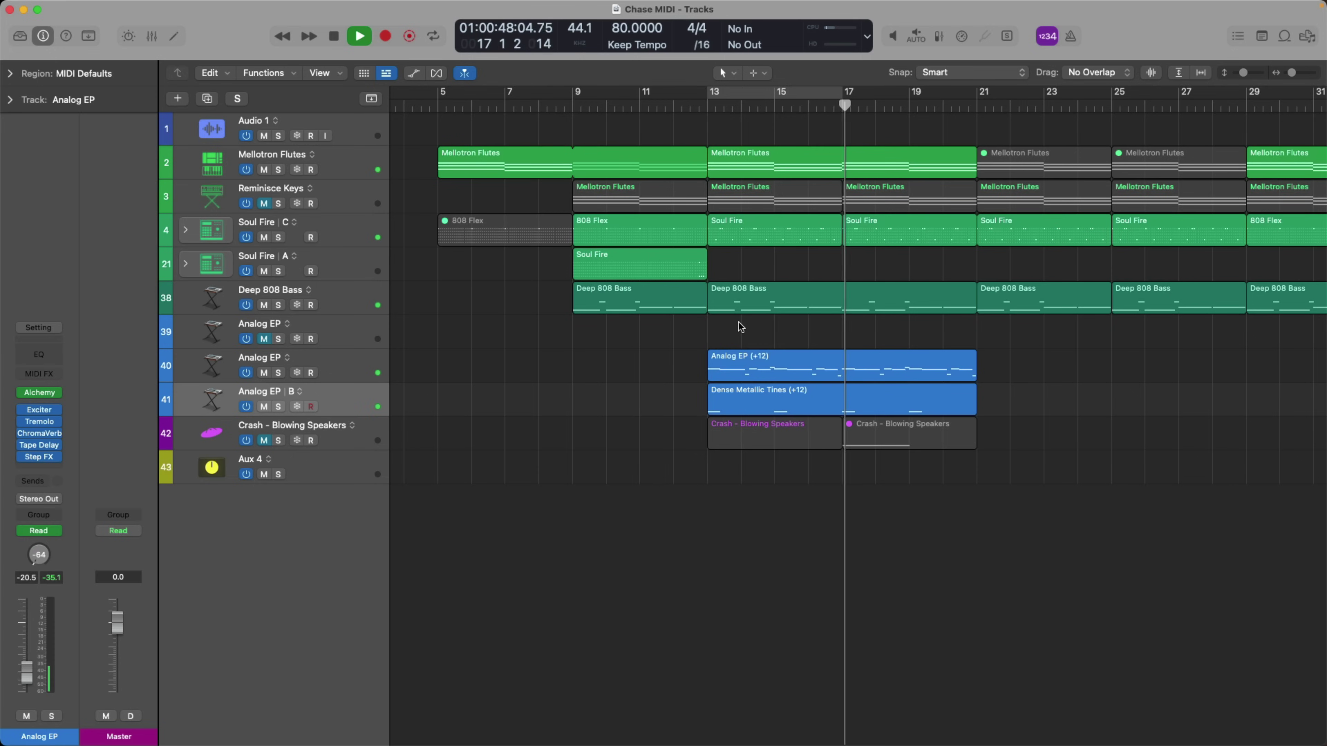
key("space")
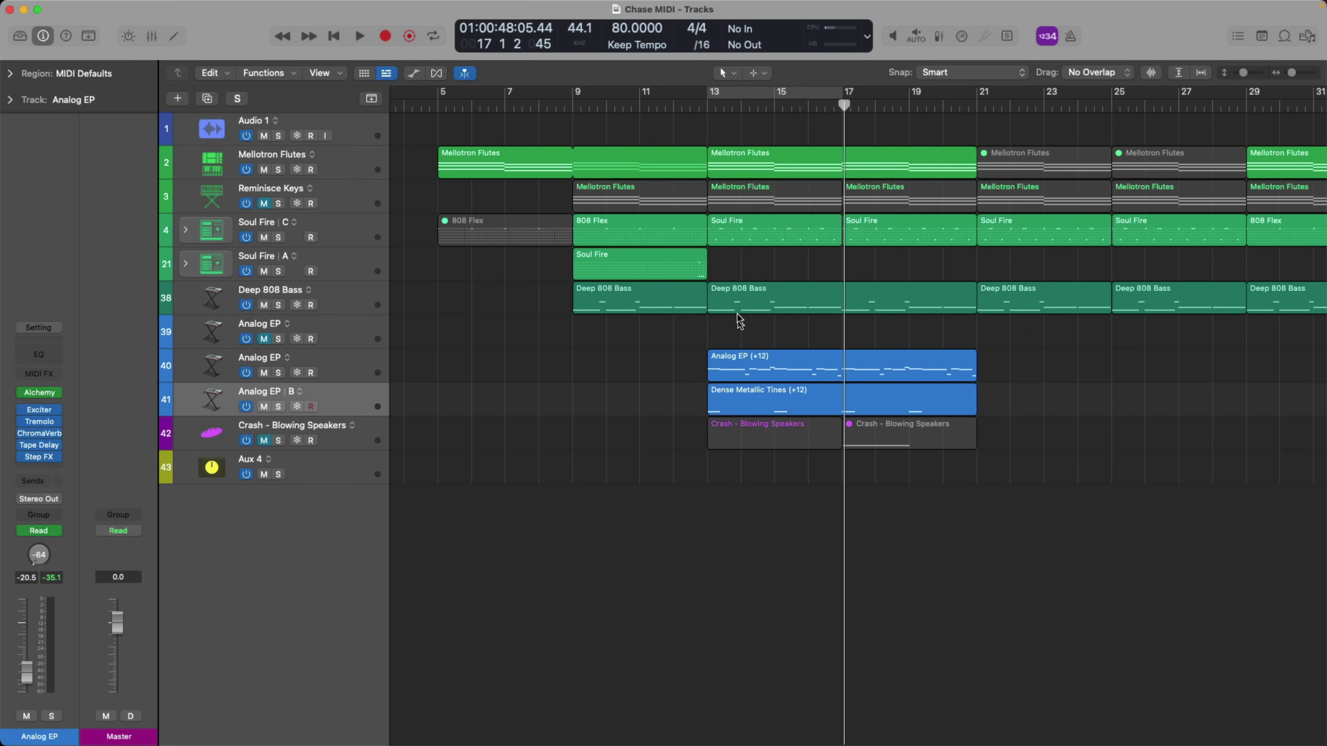
left_click(708, 110)
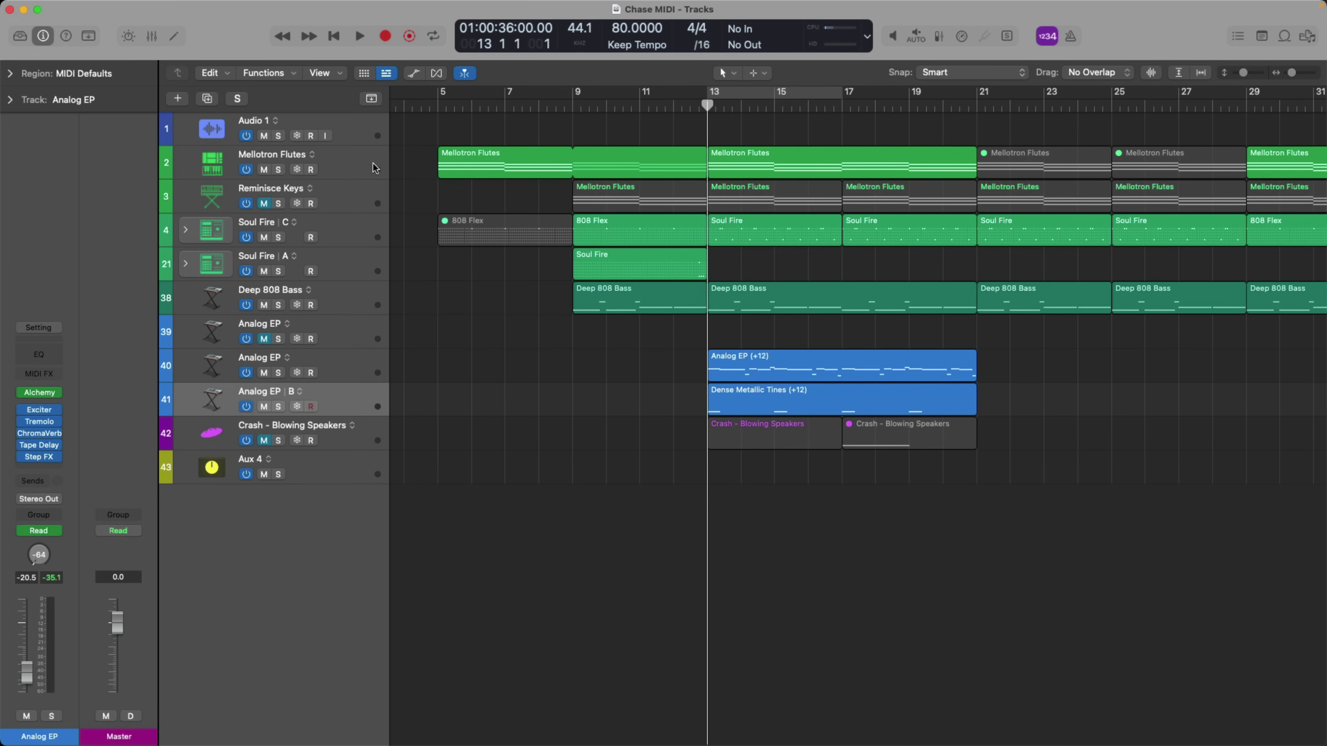
left_click(372, 164)
key("ctrl+s")
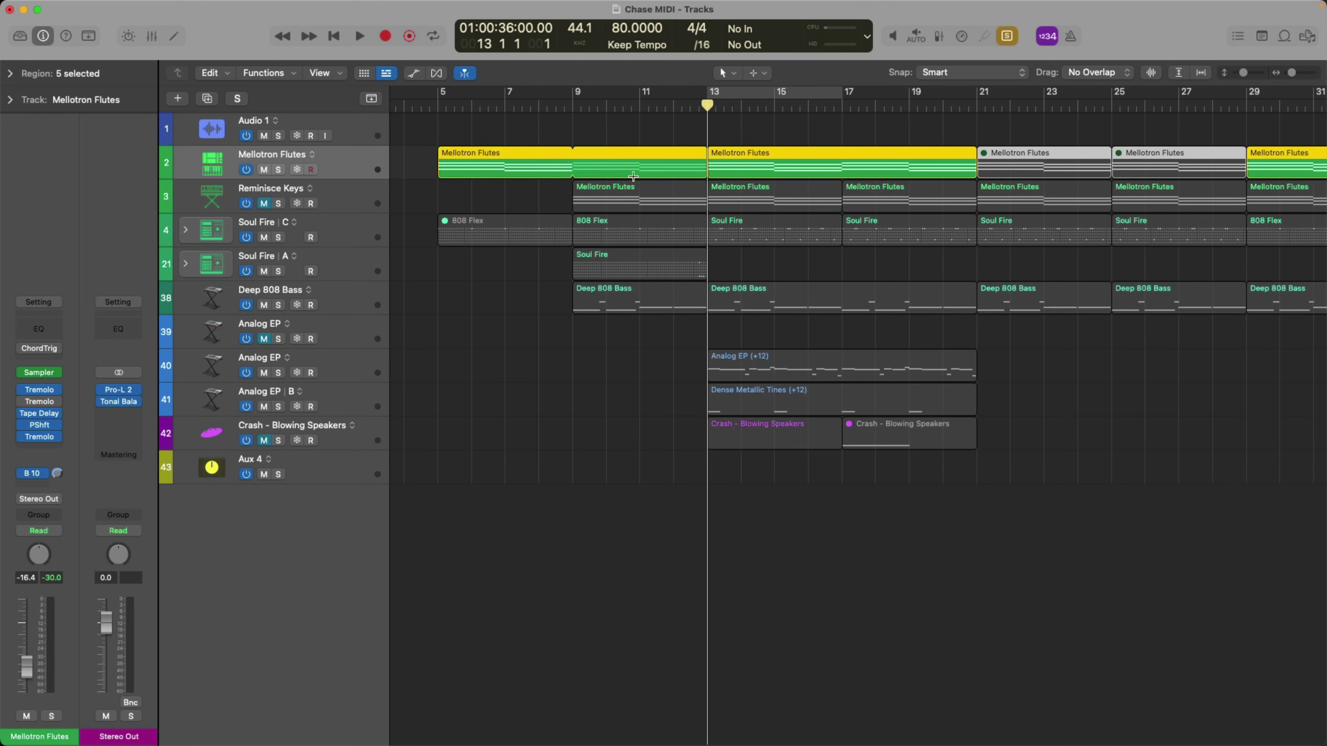
key("space")
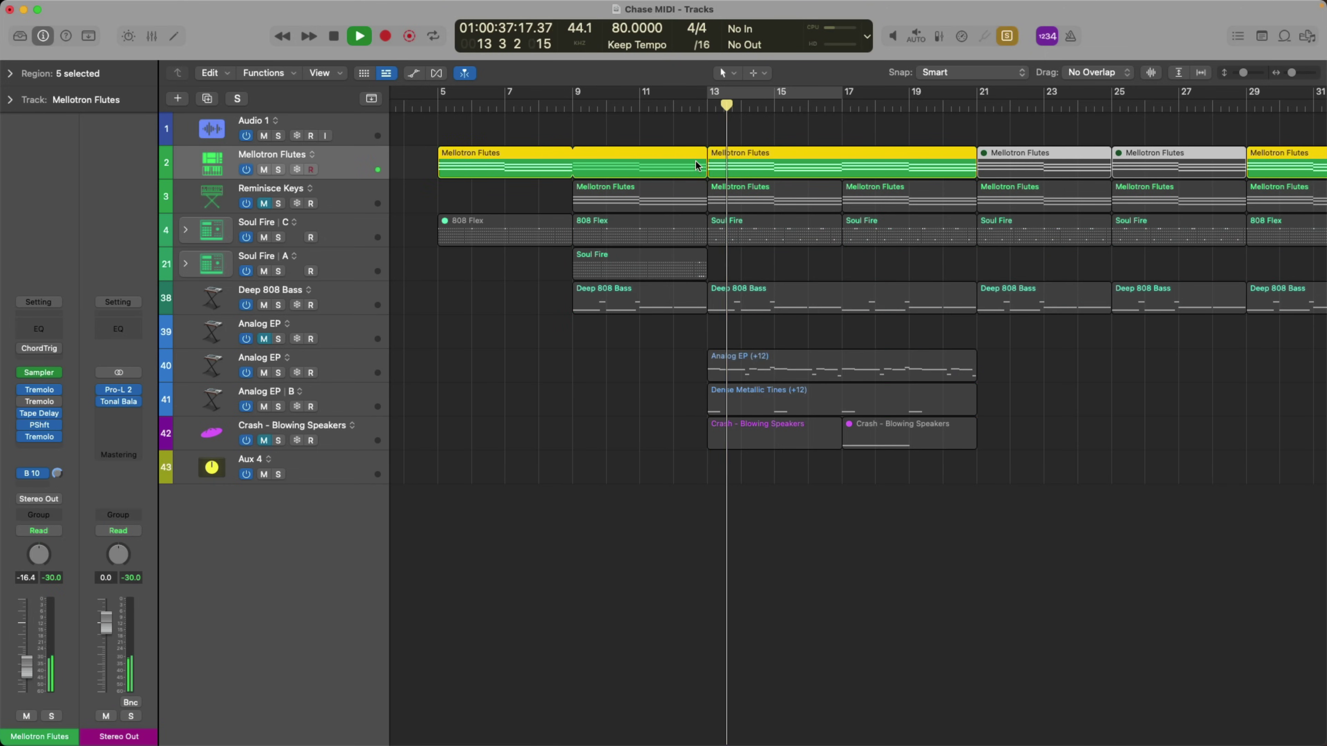
Zoom in on tracks 2–3 around bar 13 and replay the soloed flutes from just before bar 14.
left_click_drag(695, 135, 866, 201)
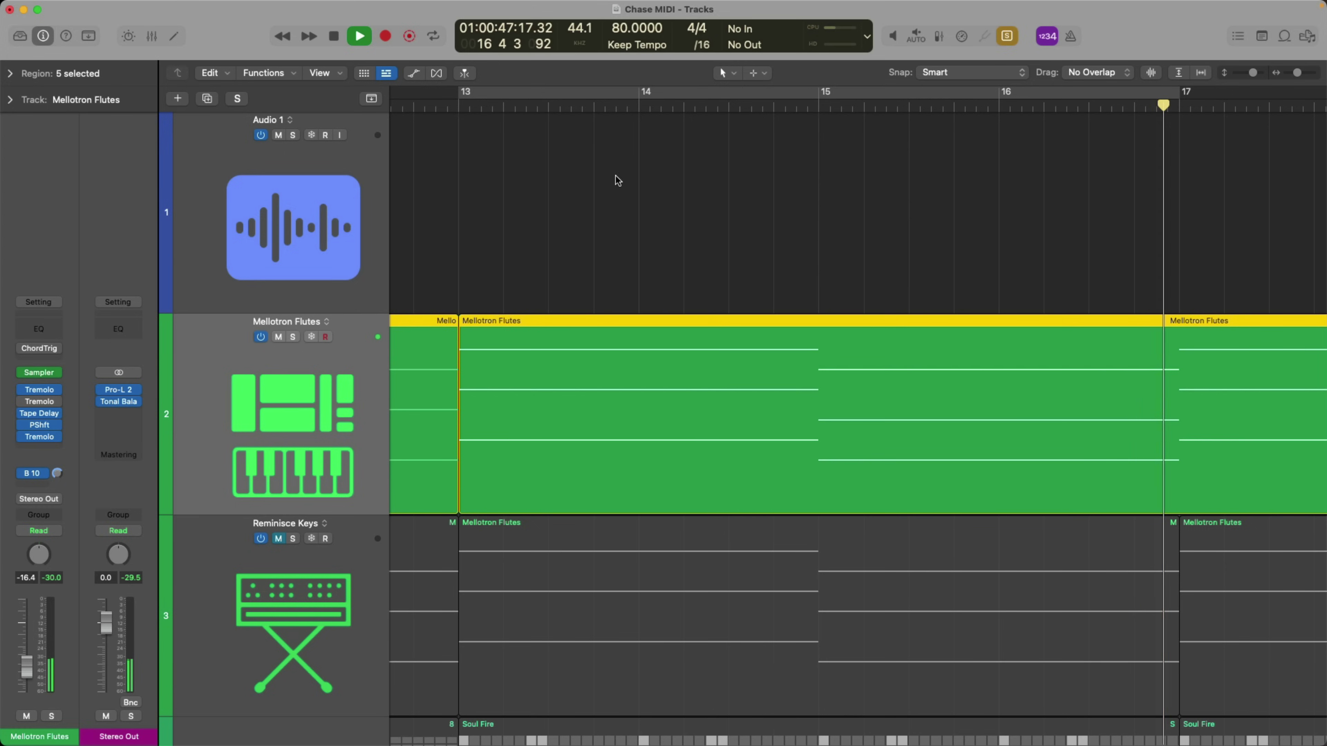
key("space")
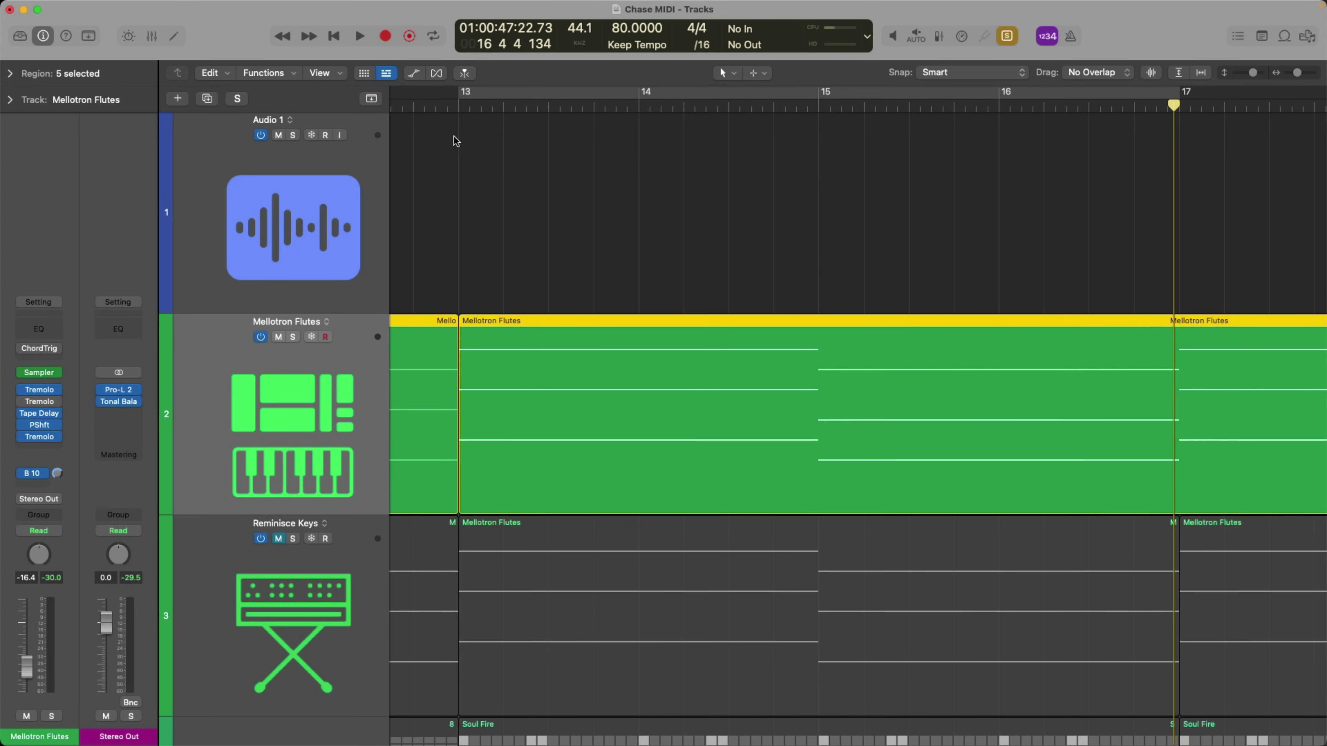
left_click(626, 105)
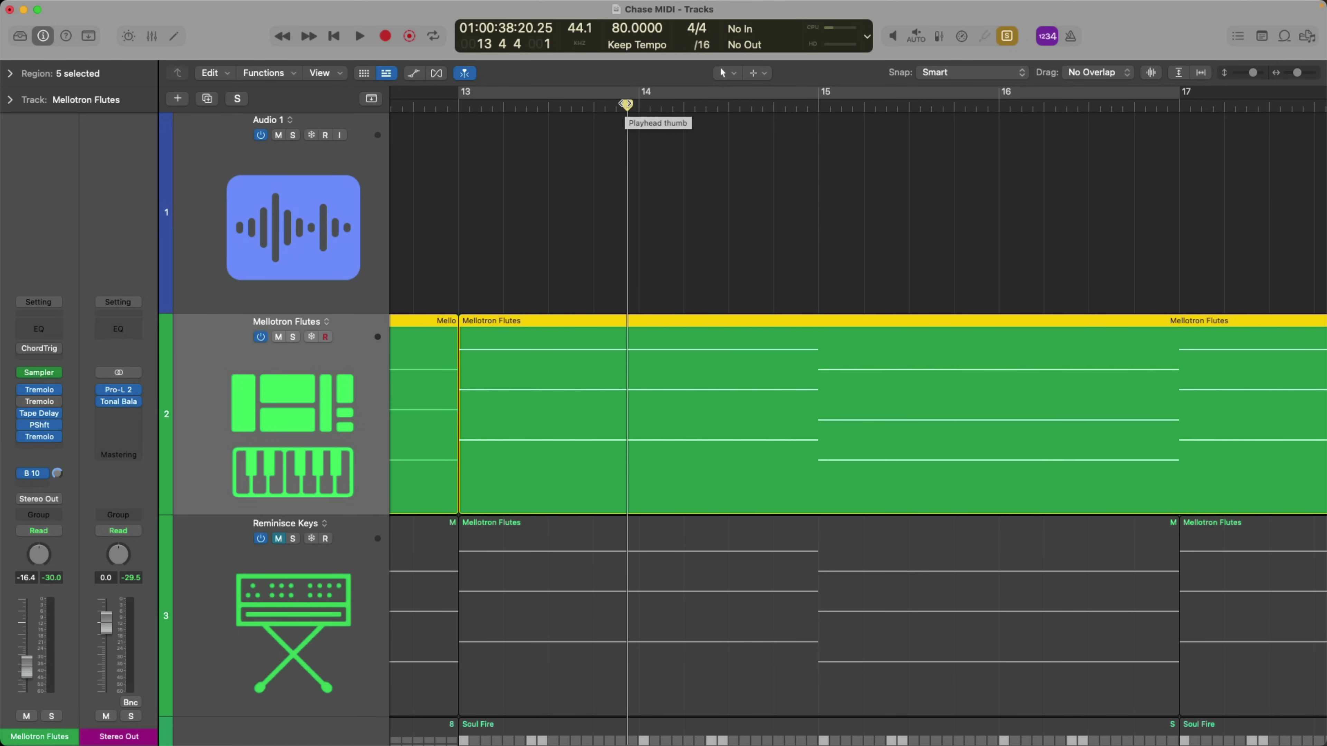
key("space")
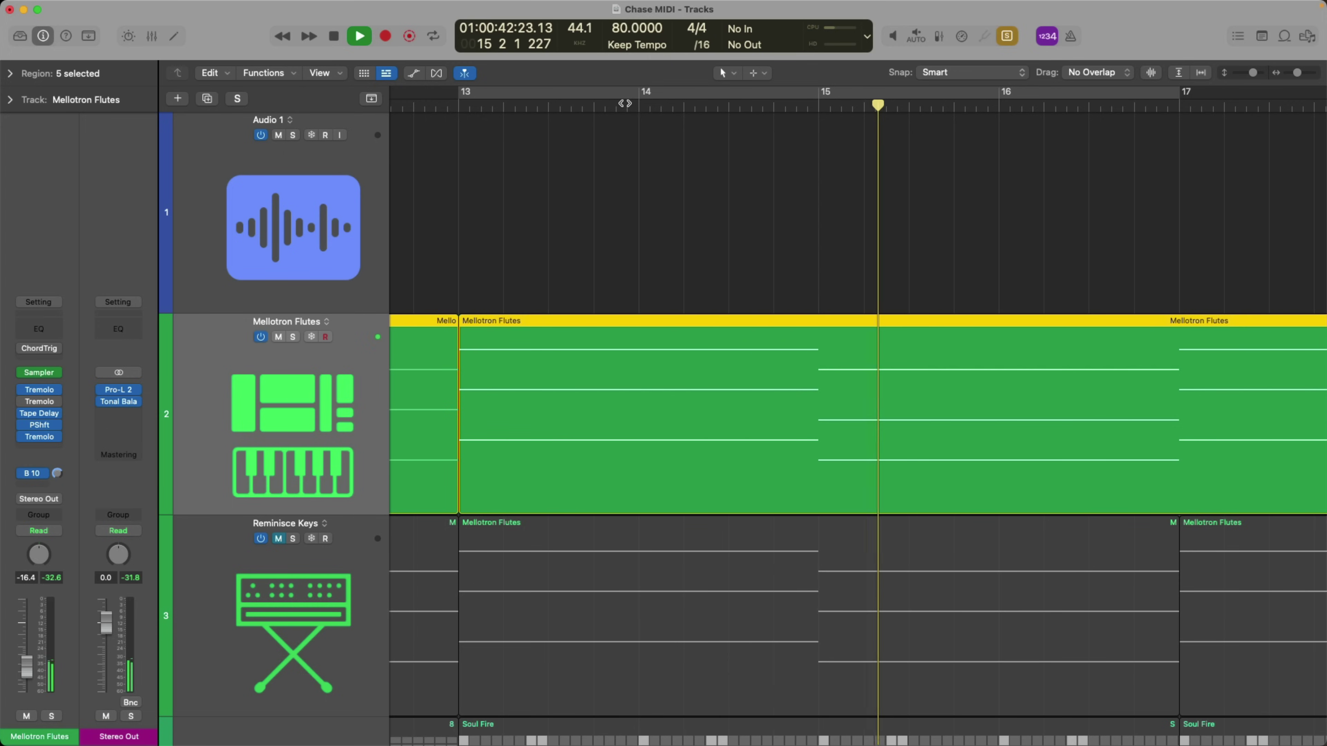
key("space")
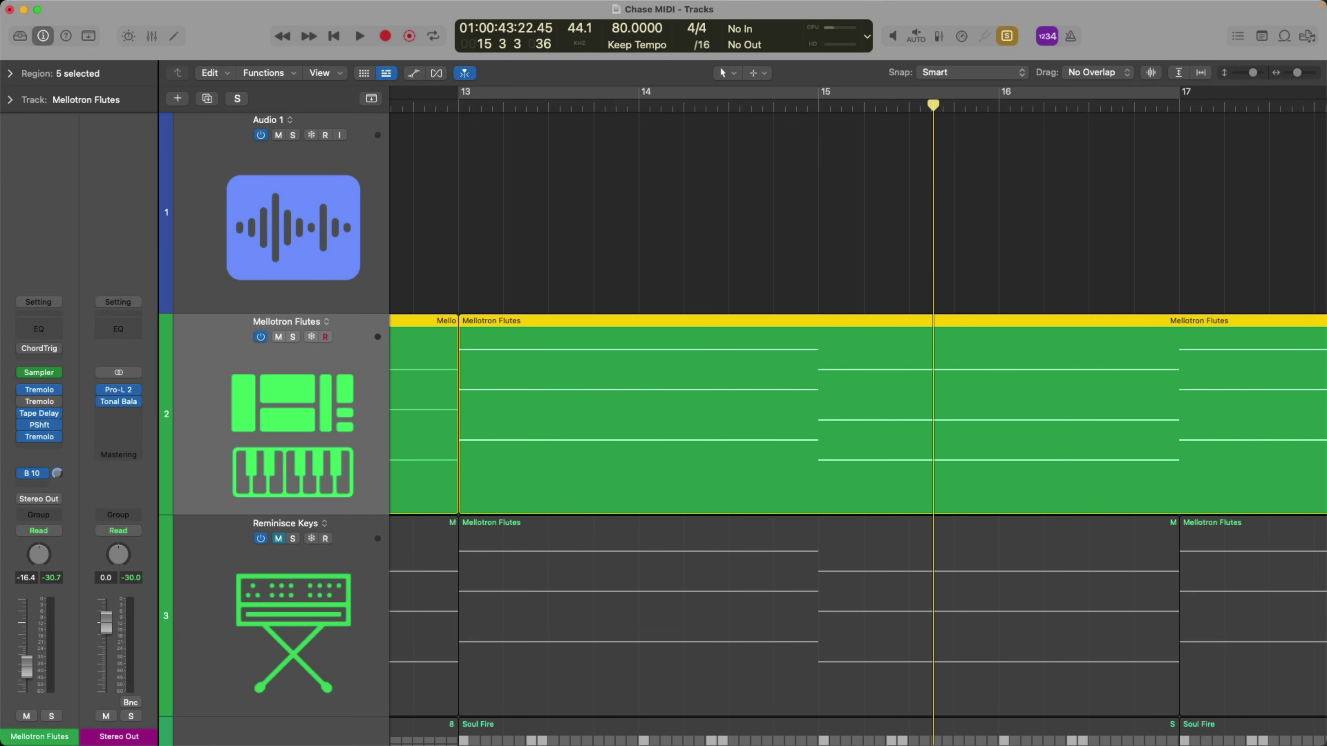
Turn solo off and play the full mix from bar 13, zoomed in on bars 12–18.
key("z")
key("ctrl+s")
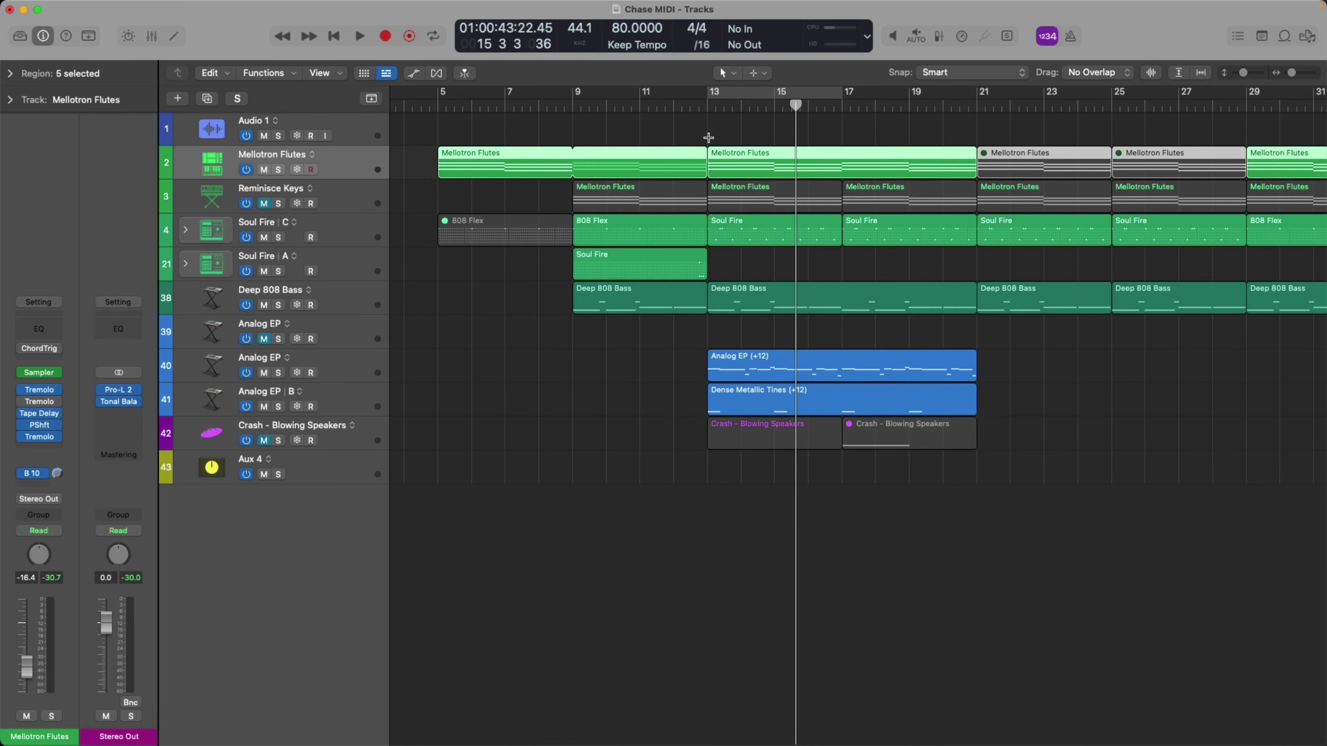
left_click(723, 109)
left_click_drag(675, 142, 873, 470)
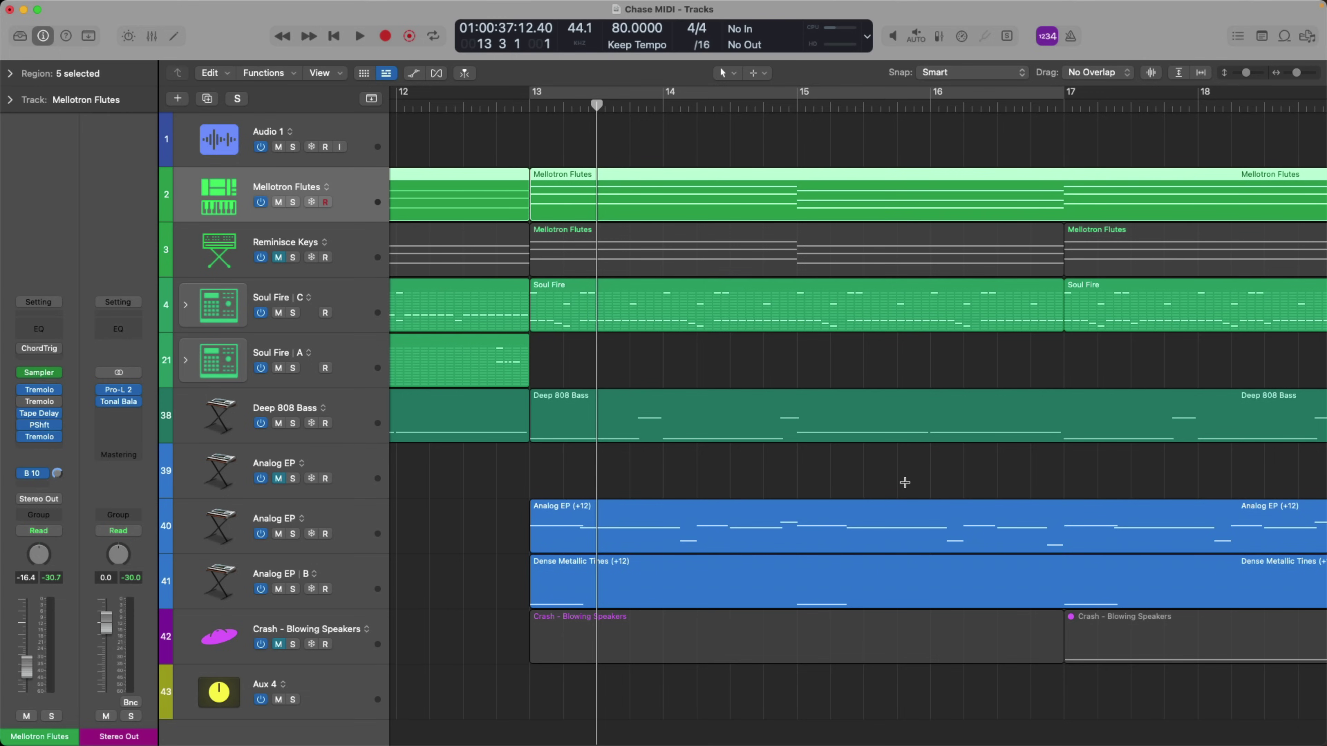
key("space")
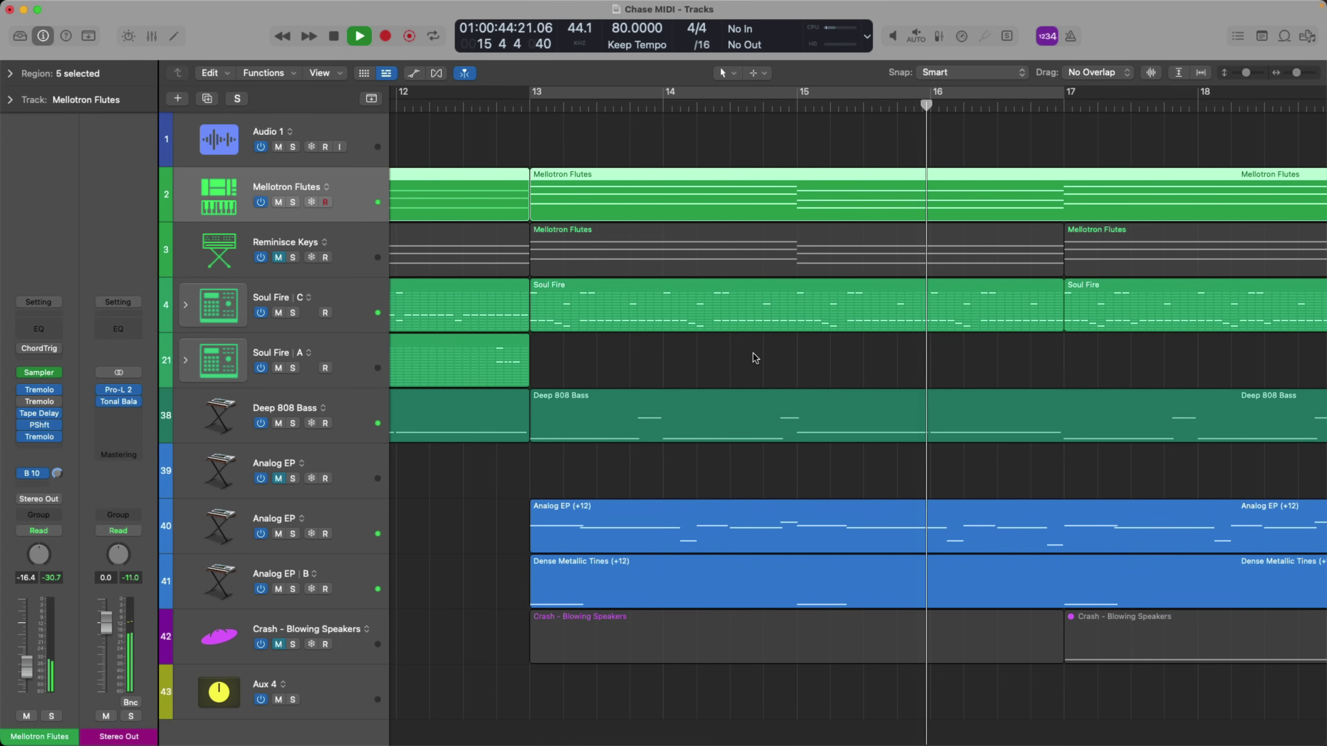
key("space")
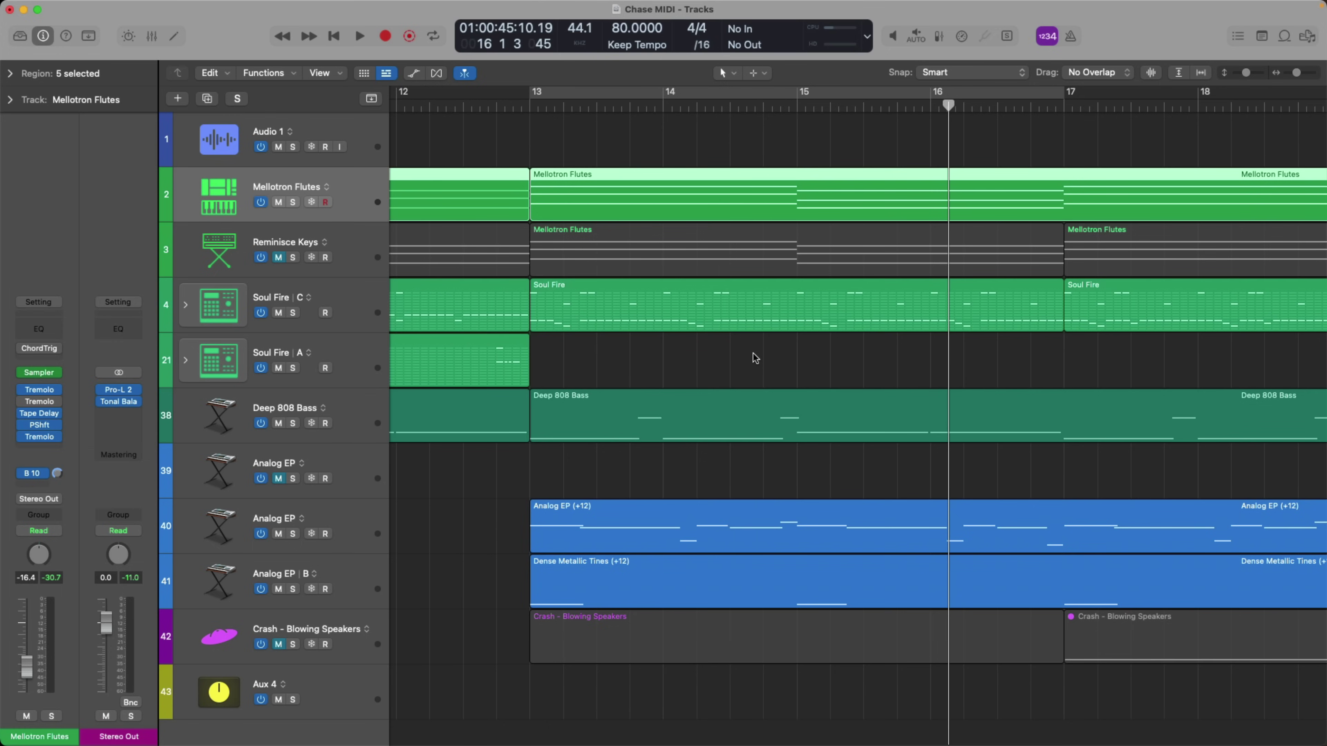
Return to the project start with bars 1–25 in view.
left_click(534, 105)
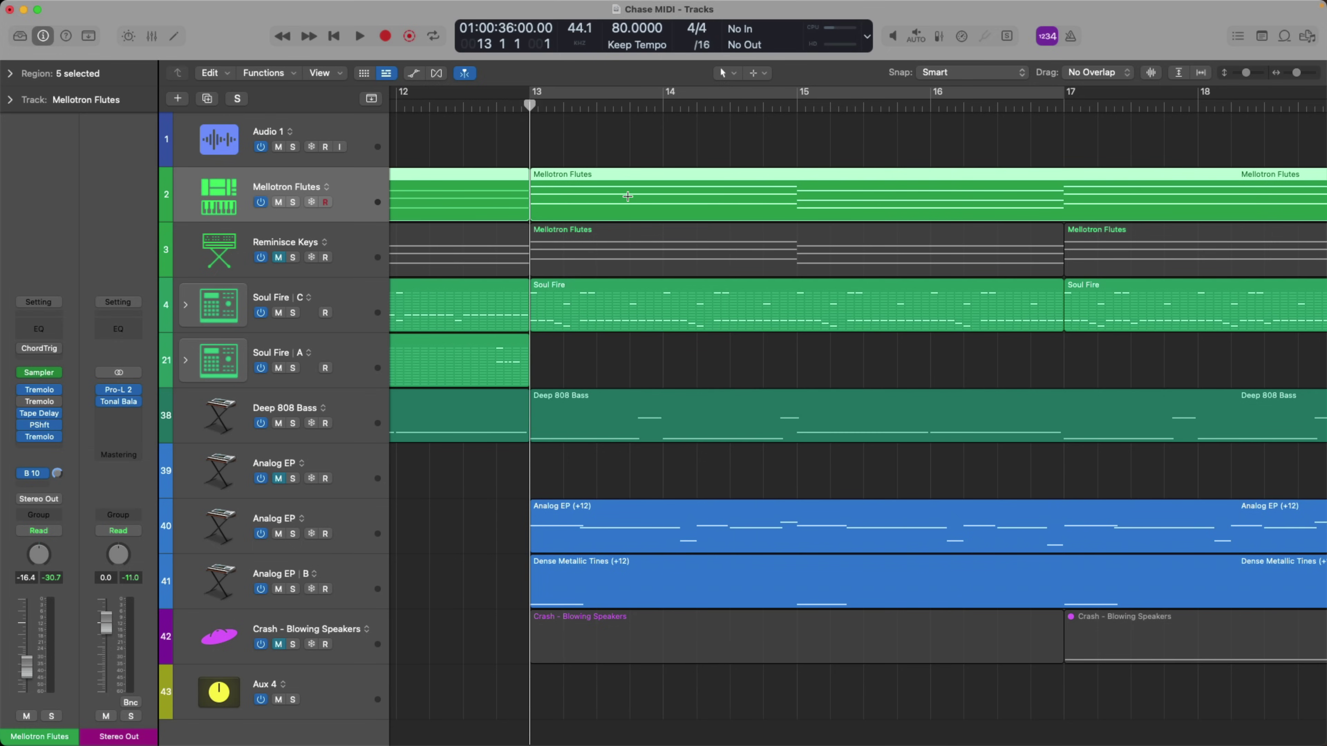
scroll(627, 196, "left", 3)
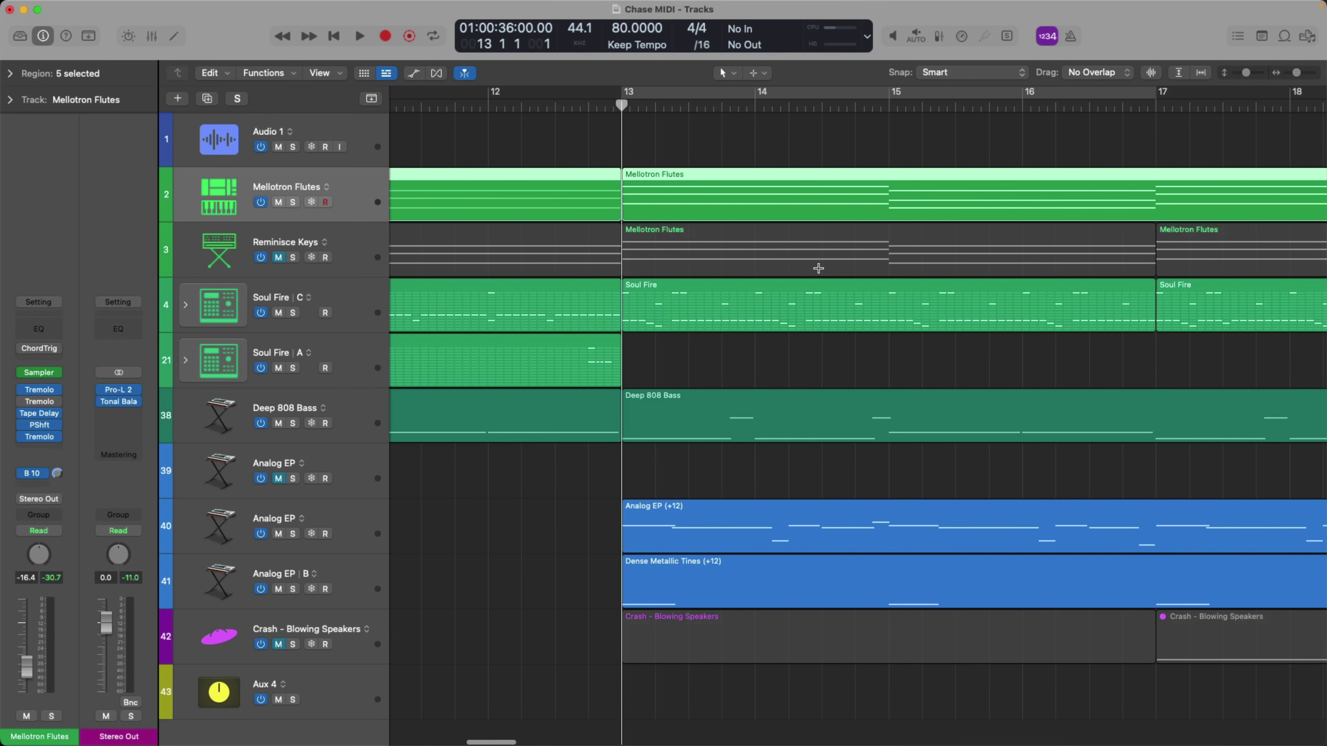
key("Return")
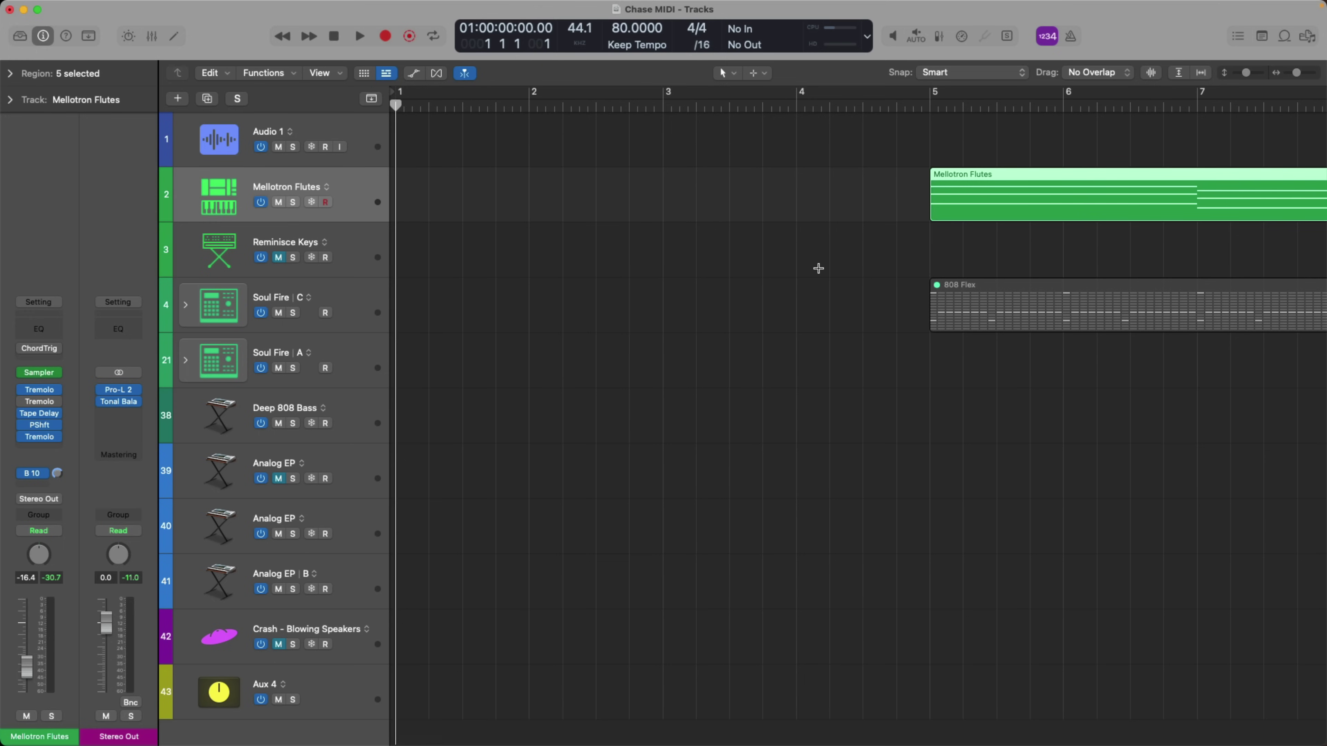
key("super+Left")
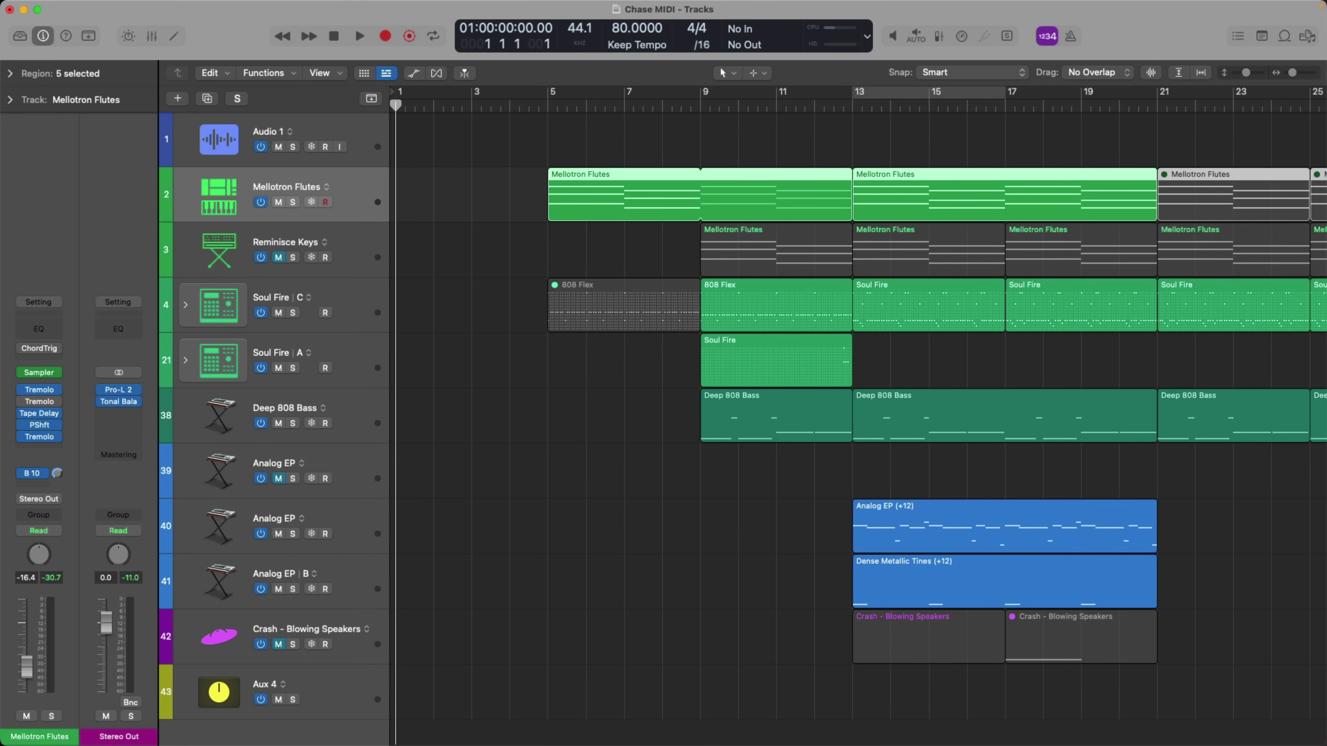
Enable Notes chasing, including Sustained notes, in the MIDI project settings' Chase options.
mouse_move(340, 3)
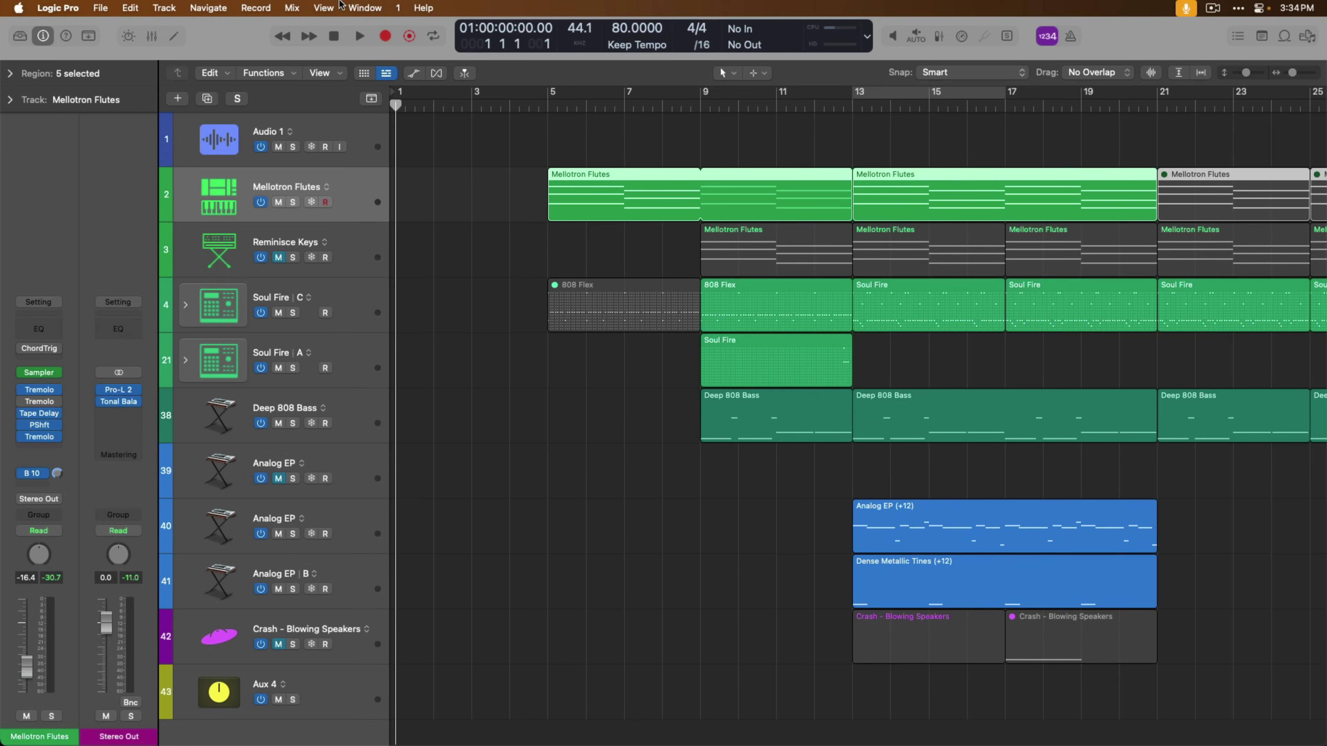
left_click(105, 10)
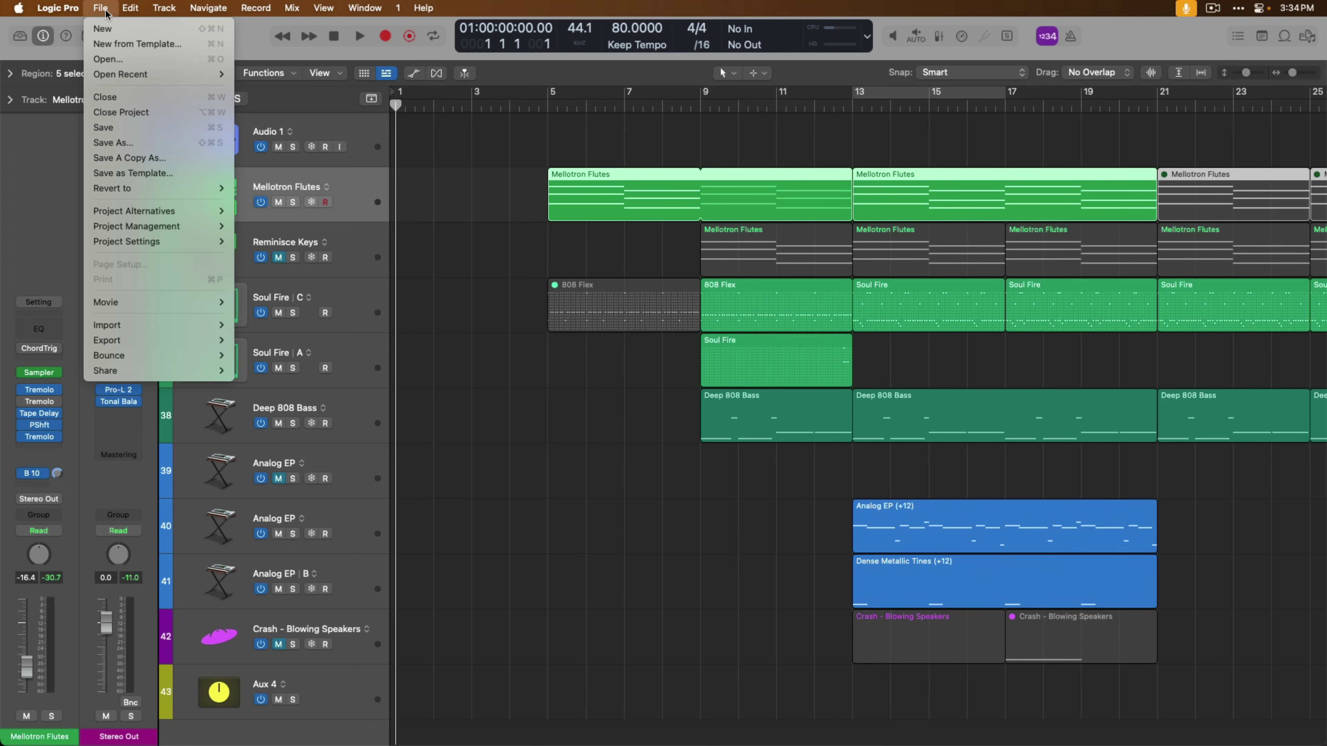
mouse_move(109, 246)
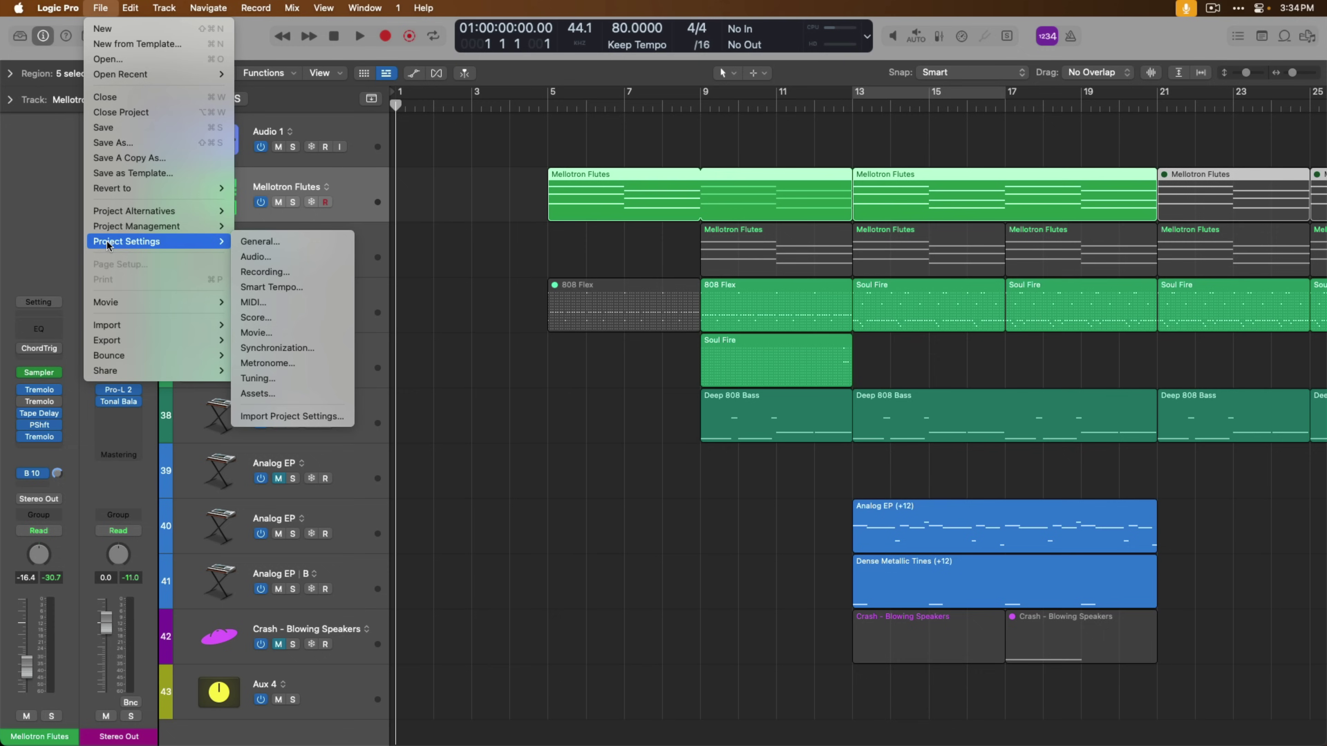
left_click(291, 305)
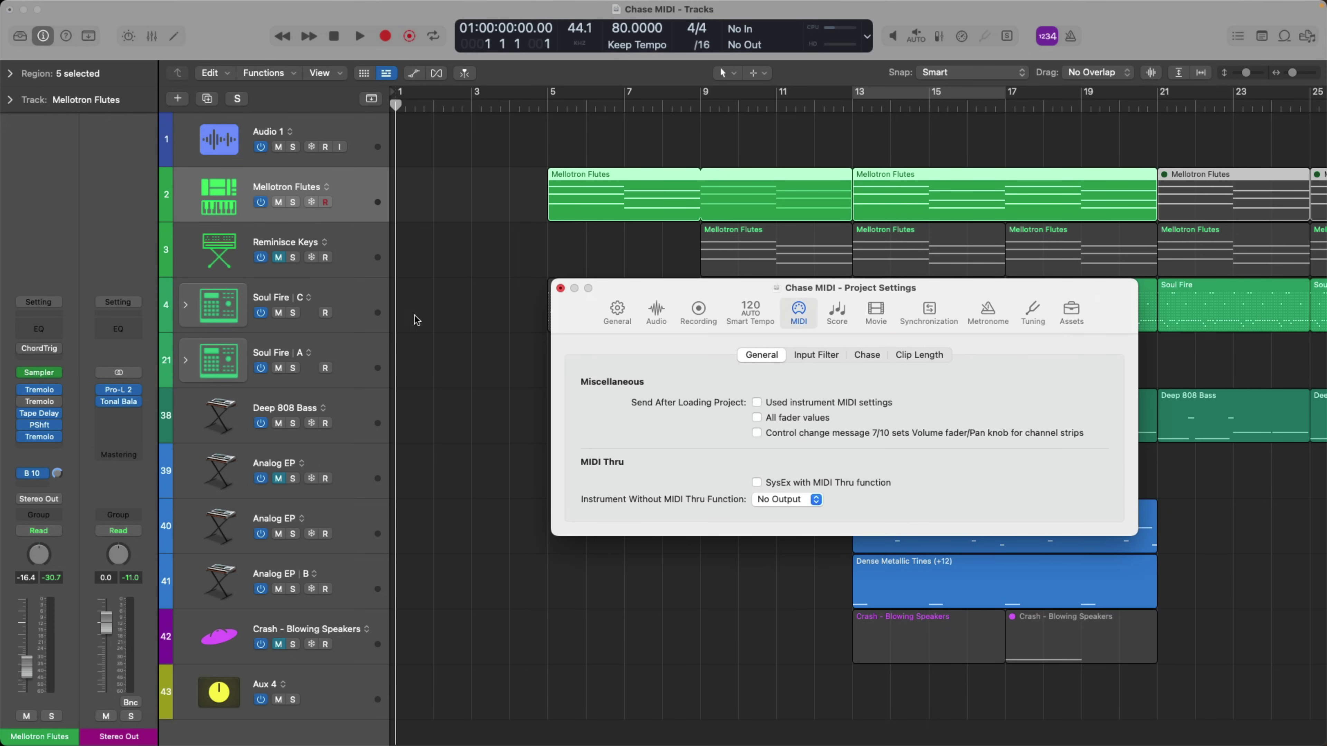
left_click(864, 357)
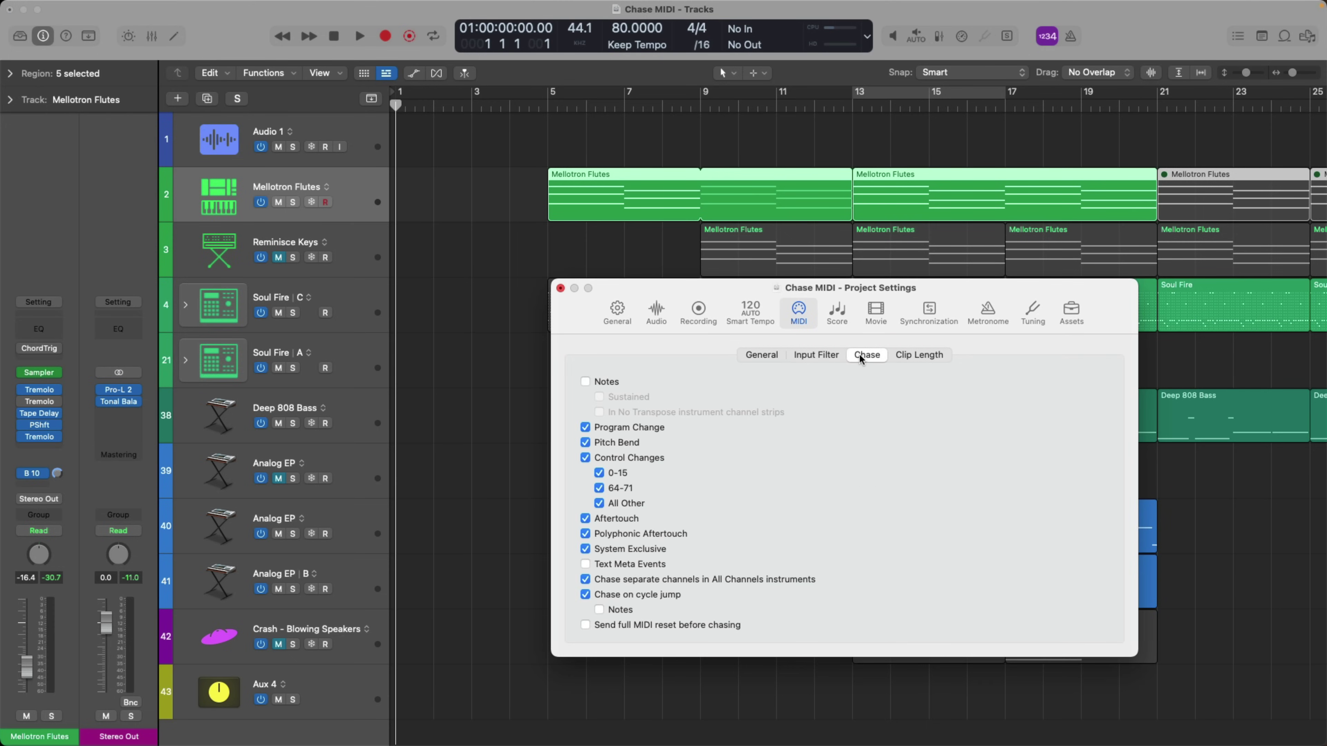
left_click(602, 385)
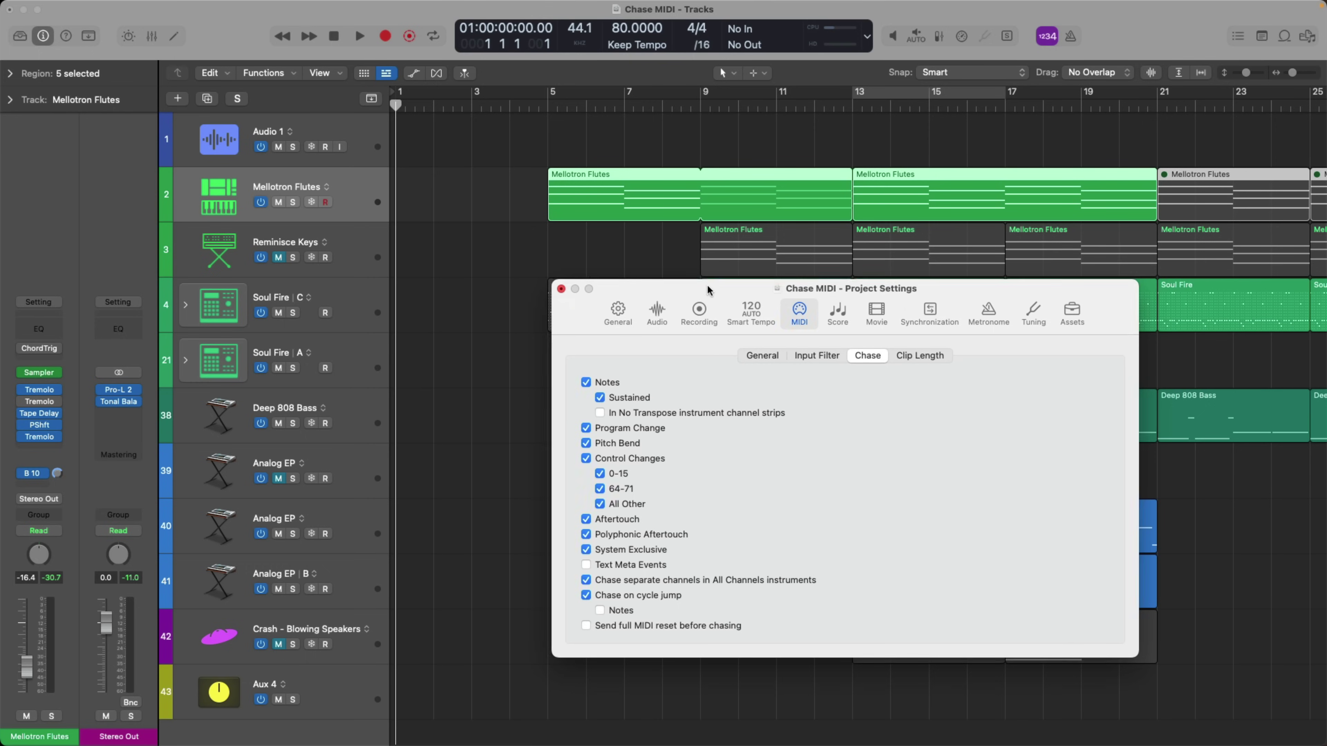
Move the MIDI settings window aside, solo the Mellotron Flutes and play from bar 14.
left_click_drag(703, 287, 881, 374)
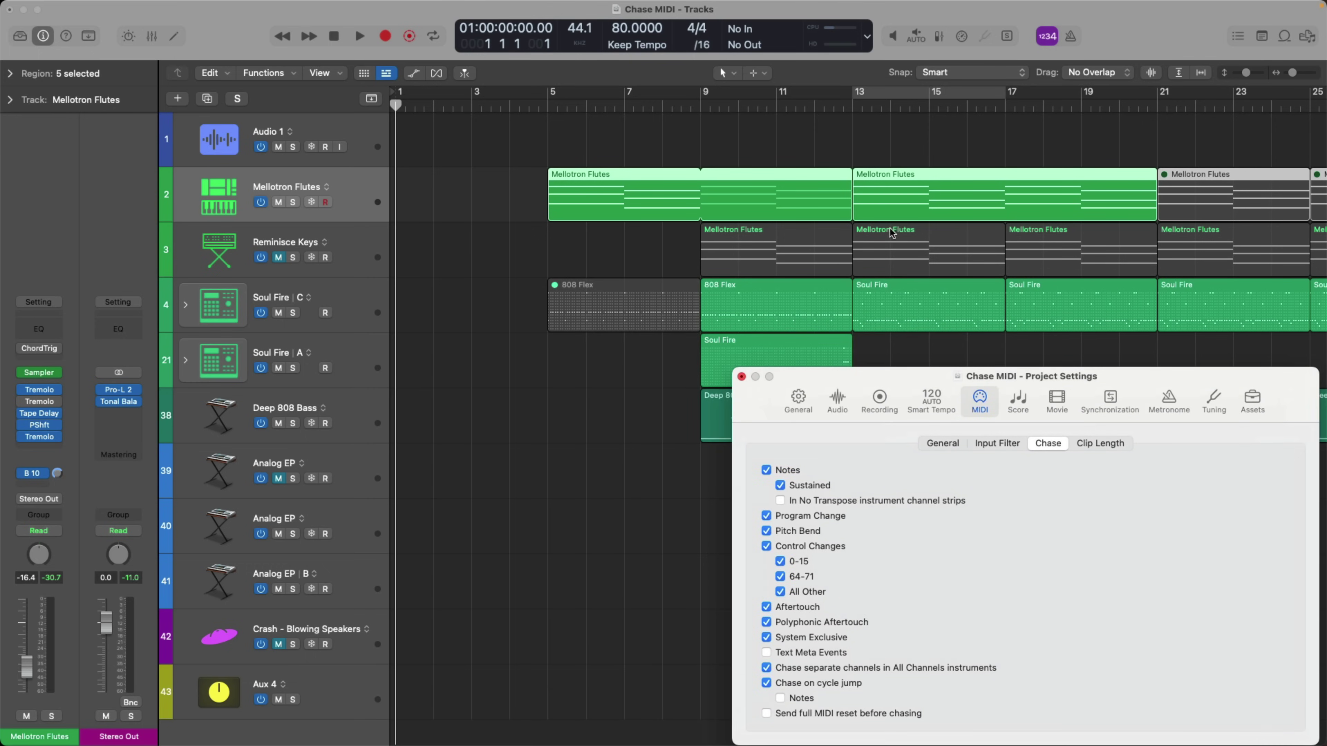
left_click(891, 106)
key("ctrl+s")
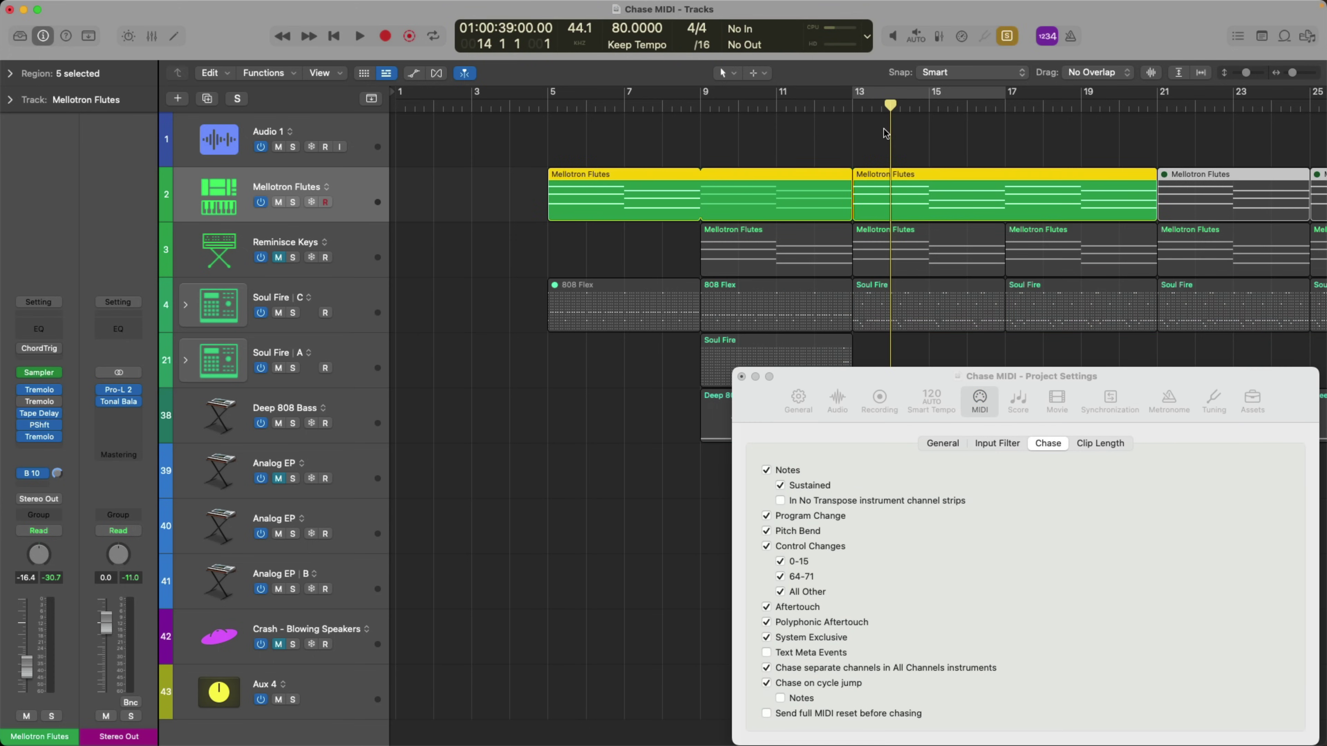
key("space")
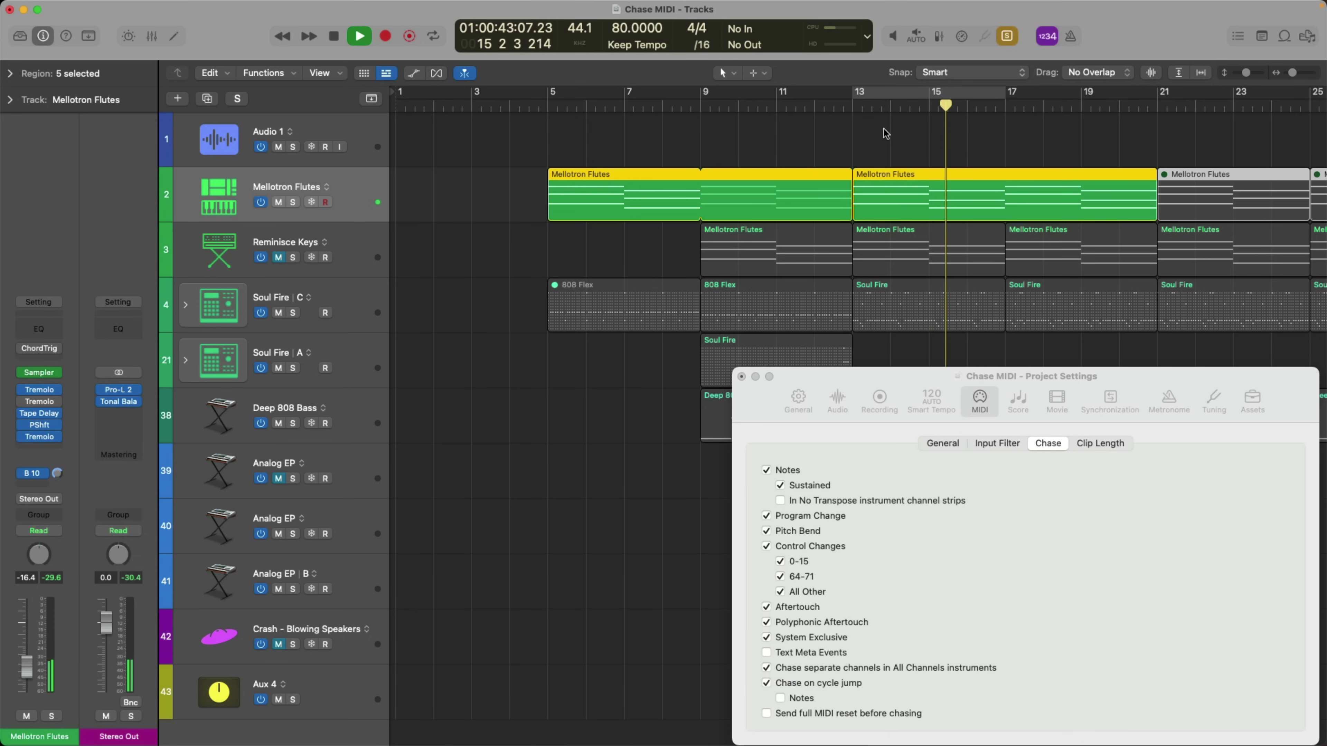
key("space")
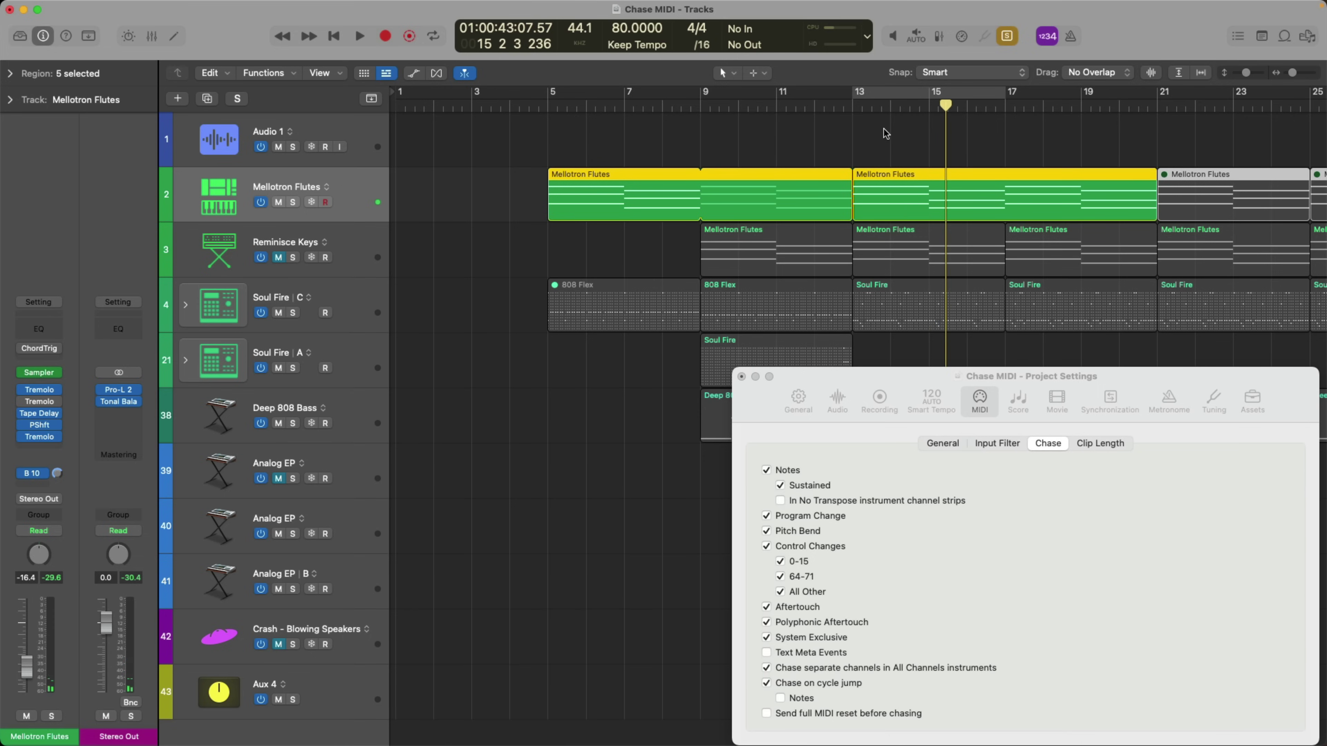
Replay the soloed flutes from late in bar 14.
left_click(864, 107)
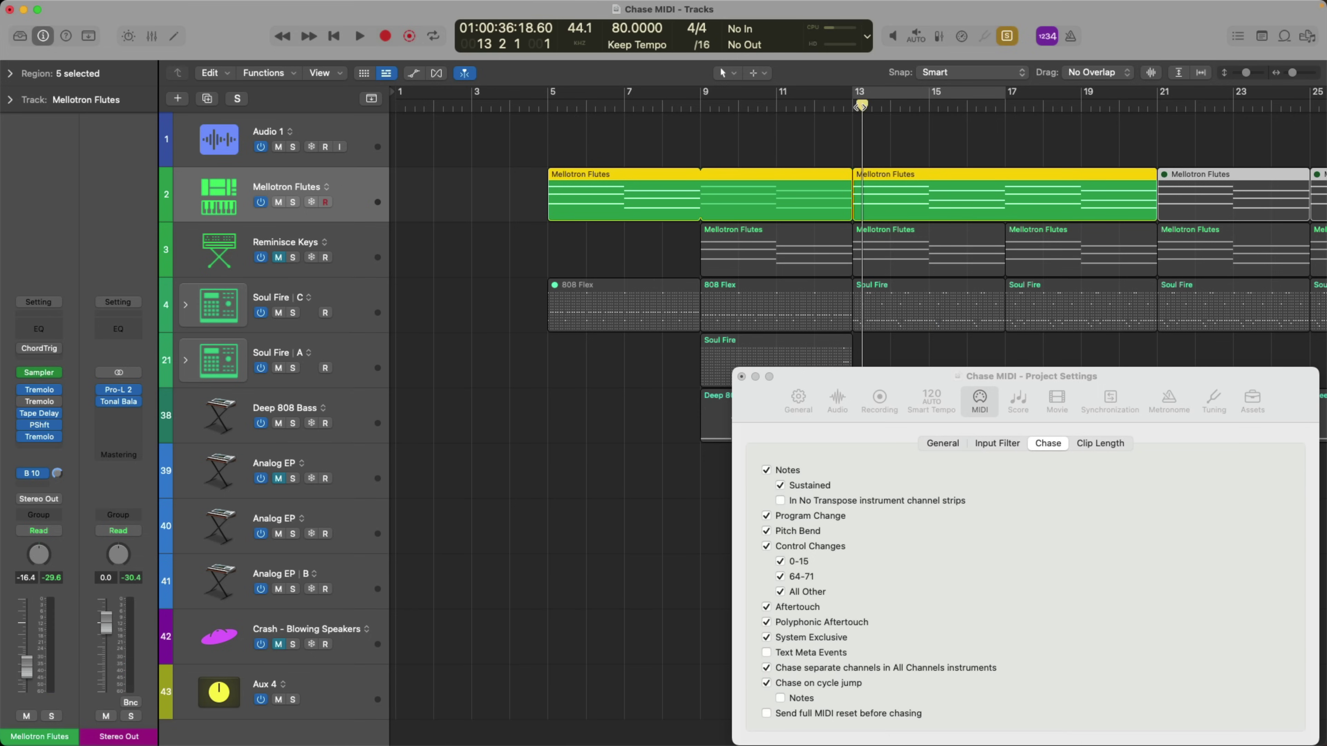
left_click(919, 105)
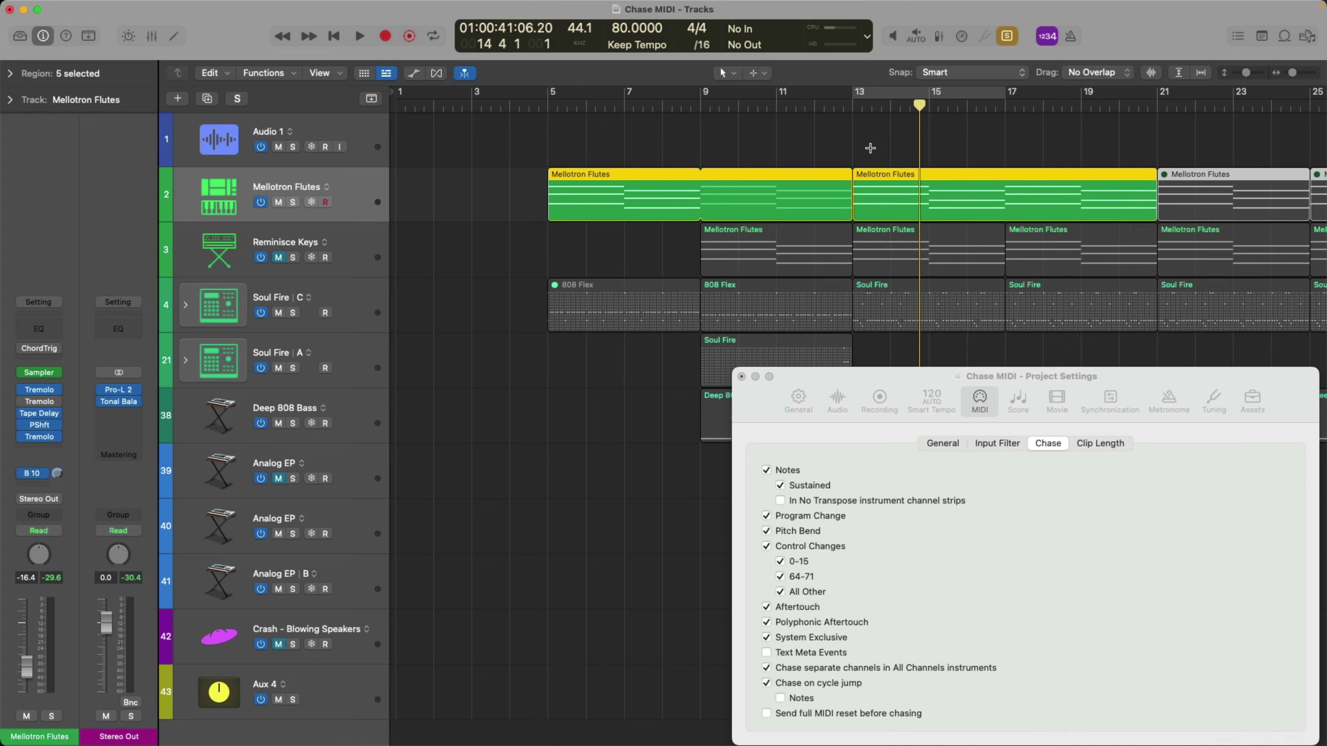
key("space")
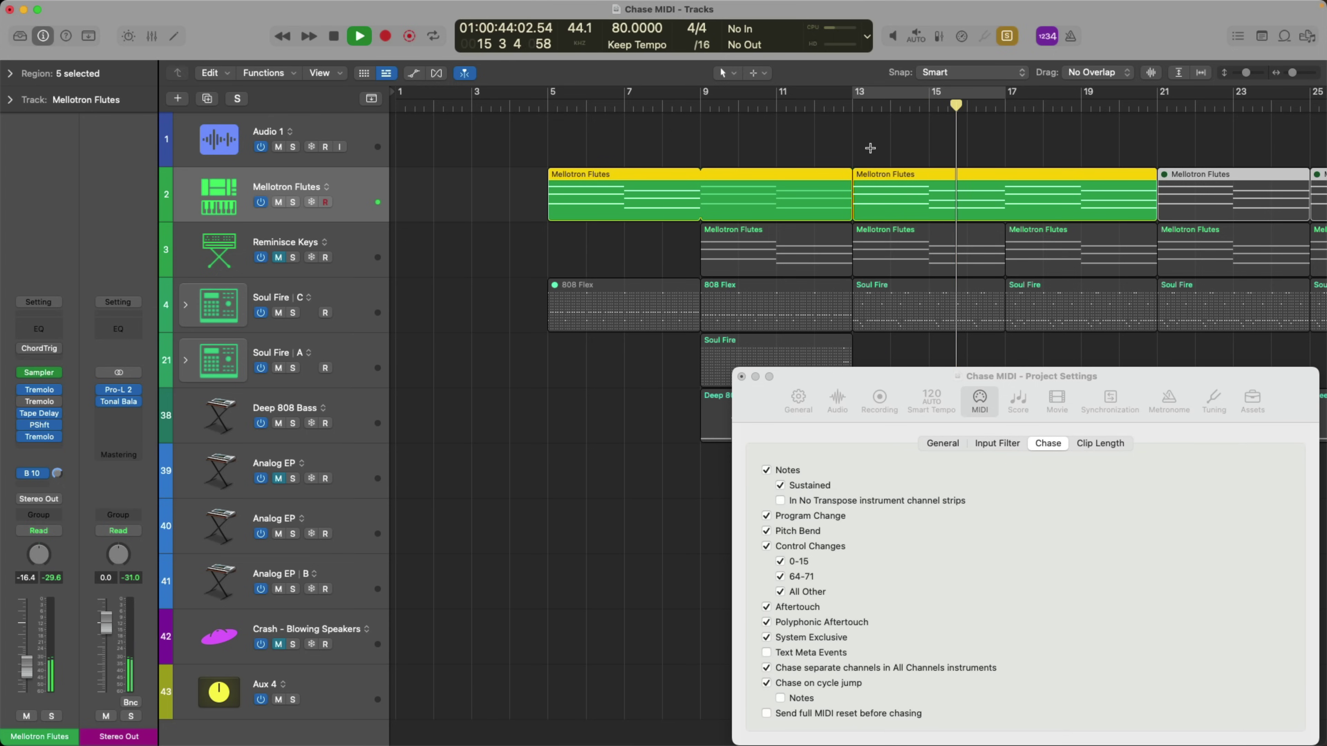
key("space")
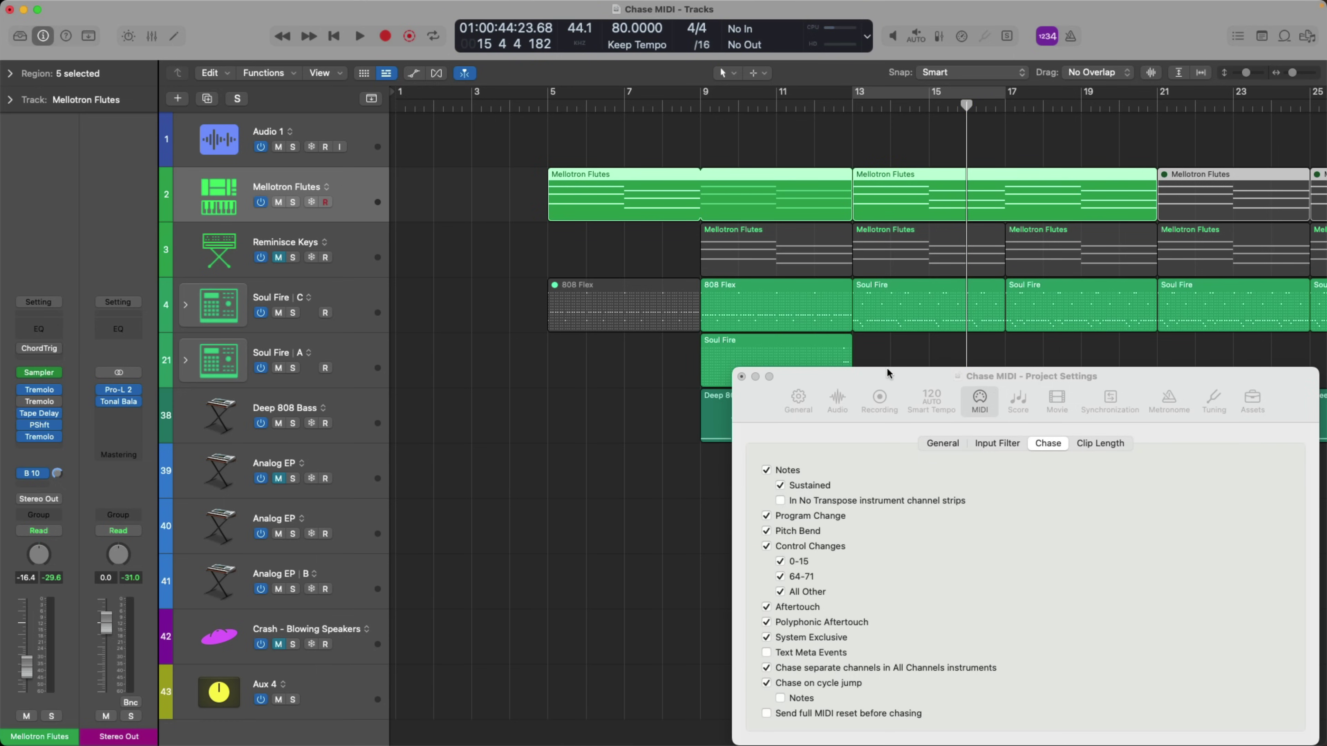
left_click_drag(891, 376, 176, 180)
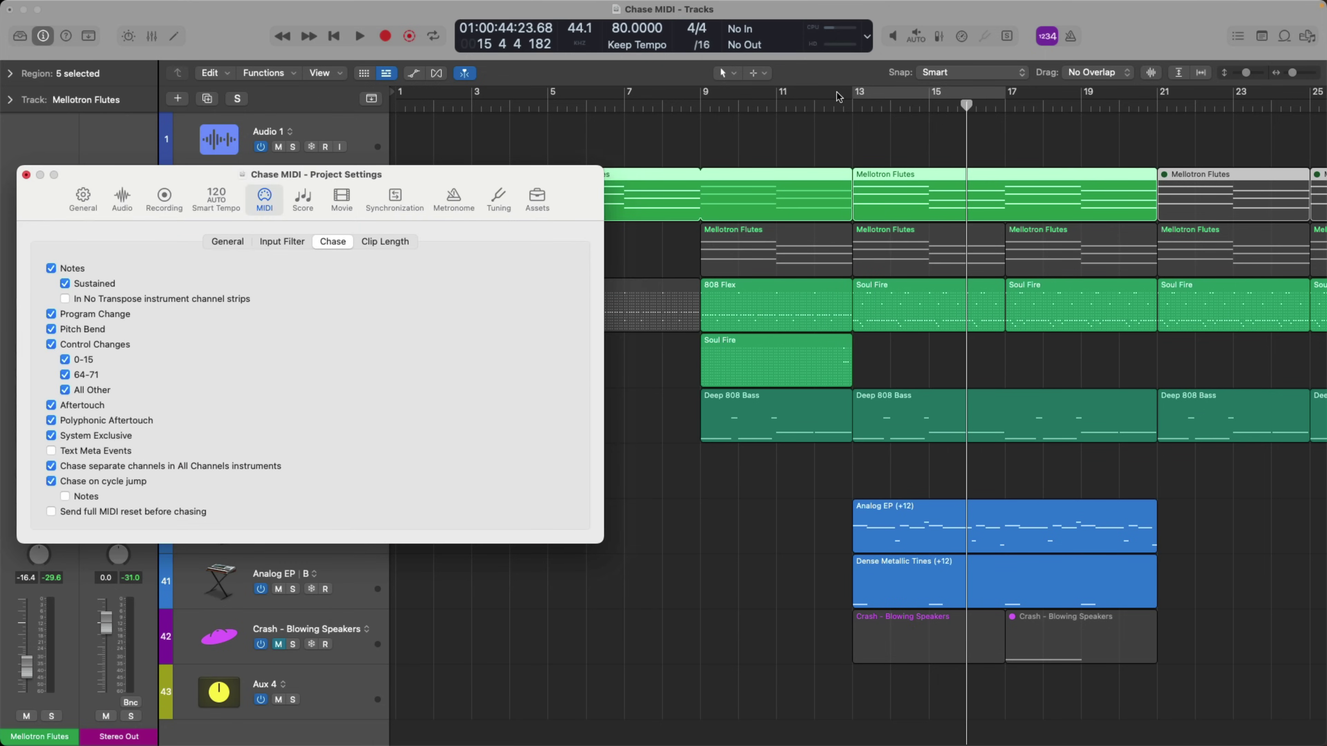
left_click(890, 105)
left_click_drag(890, 105, 883, 106)
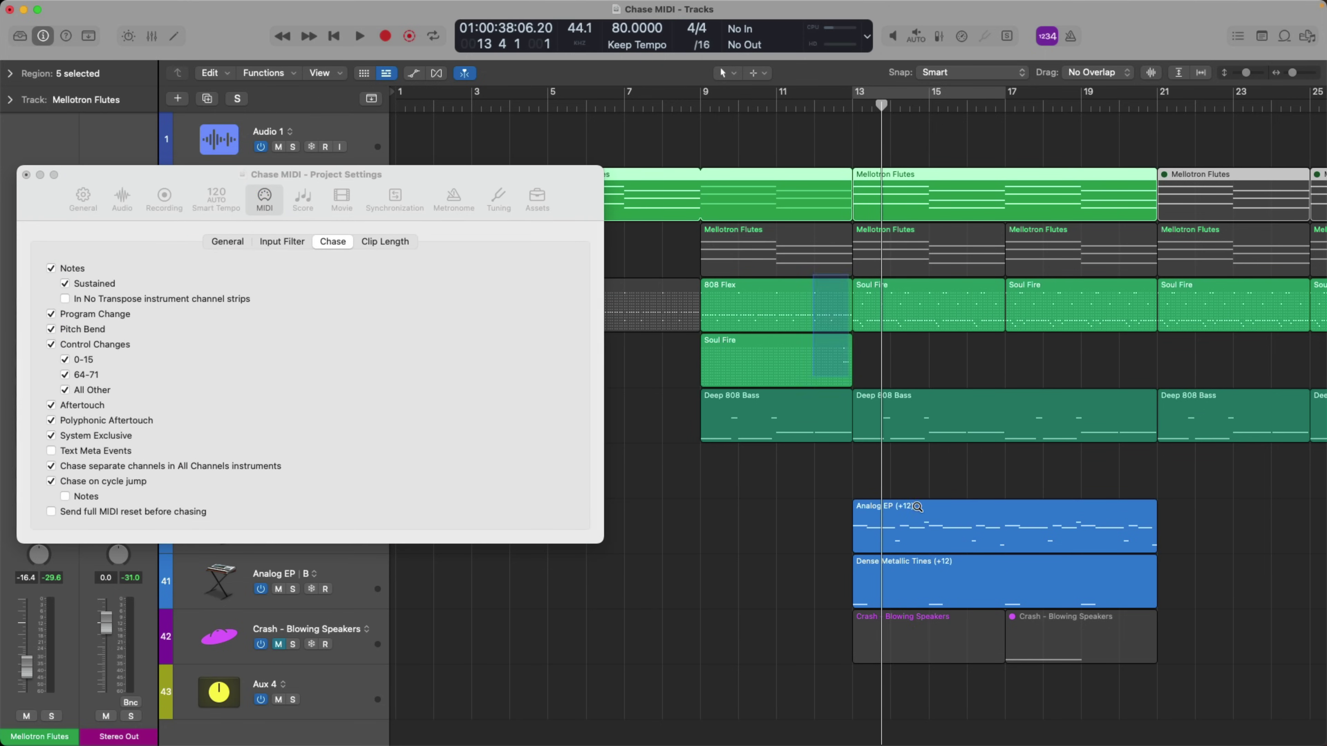
key("z")
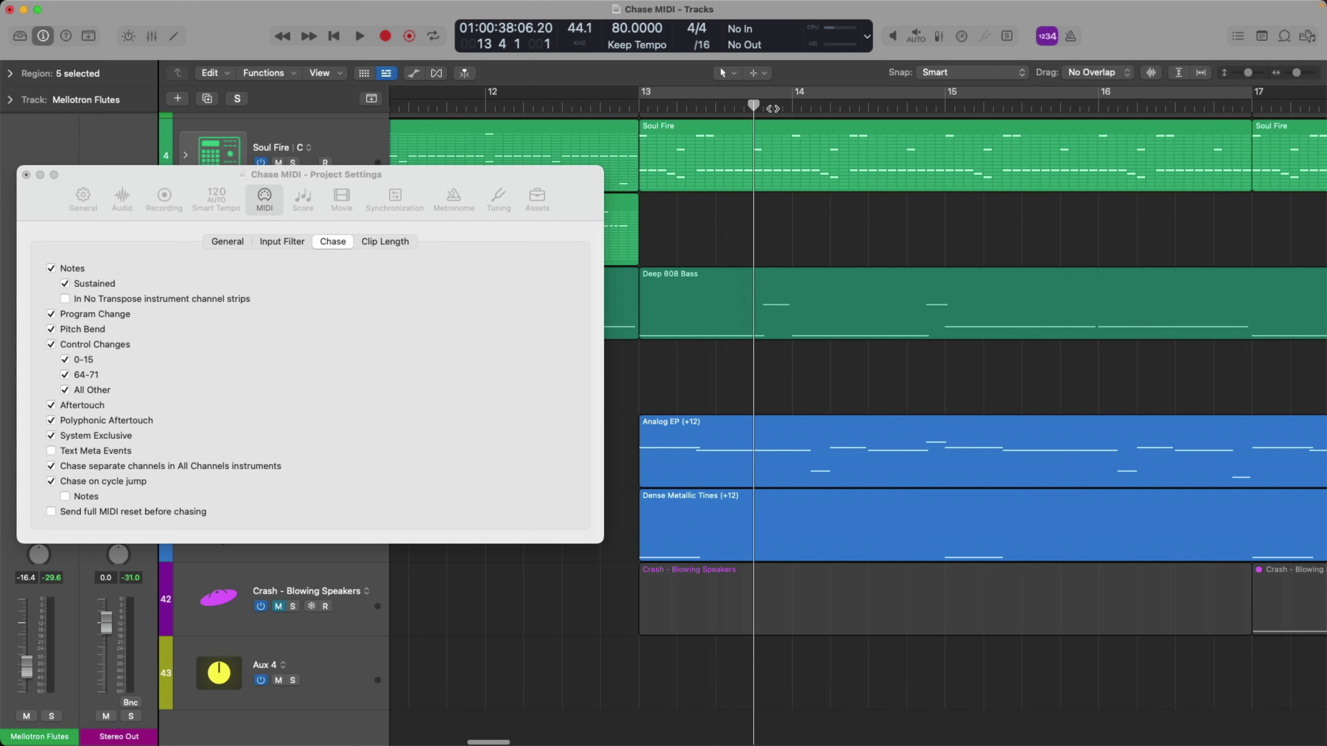
left_click(776, 104)
scroll(769, 223, "up", 5)
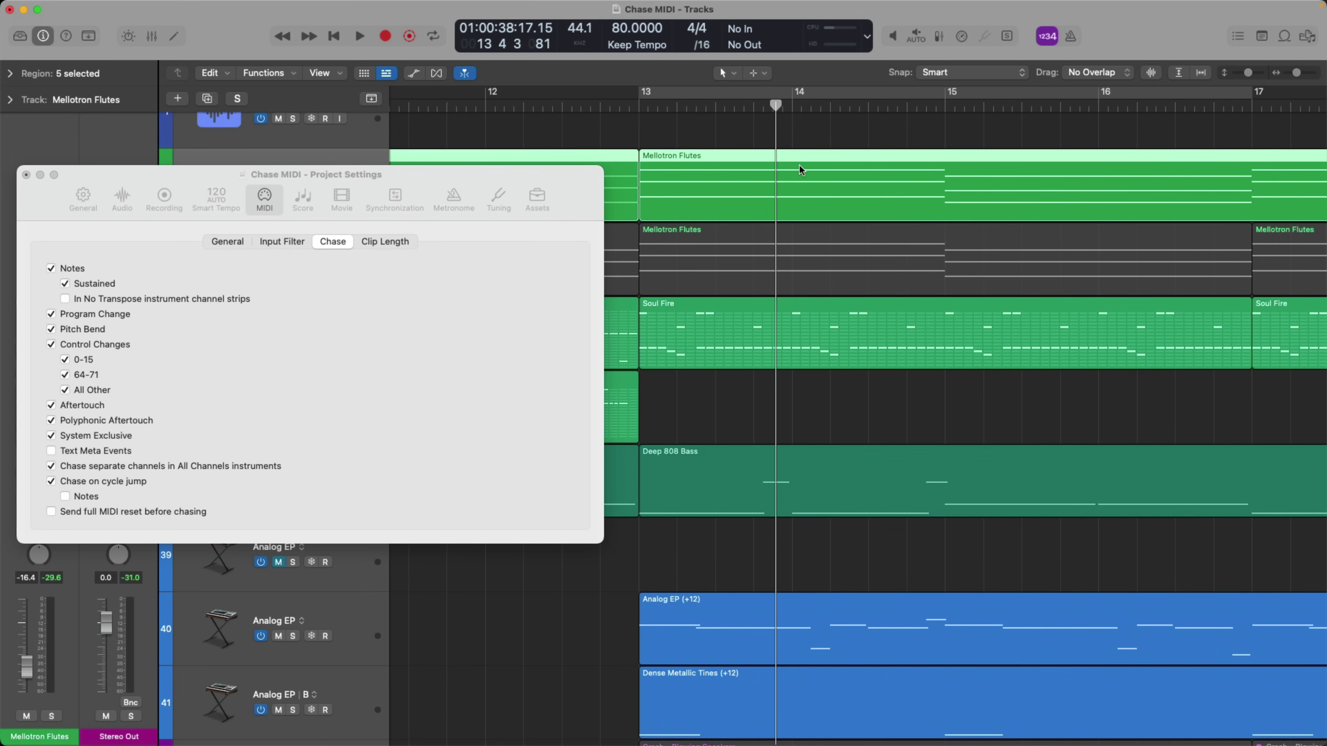
scroll(803, 171, "down", 2)
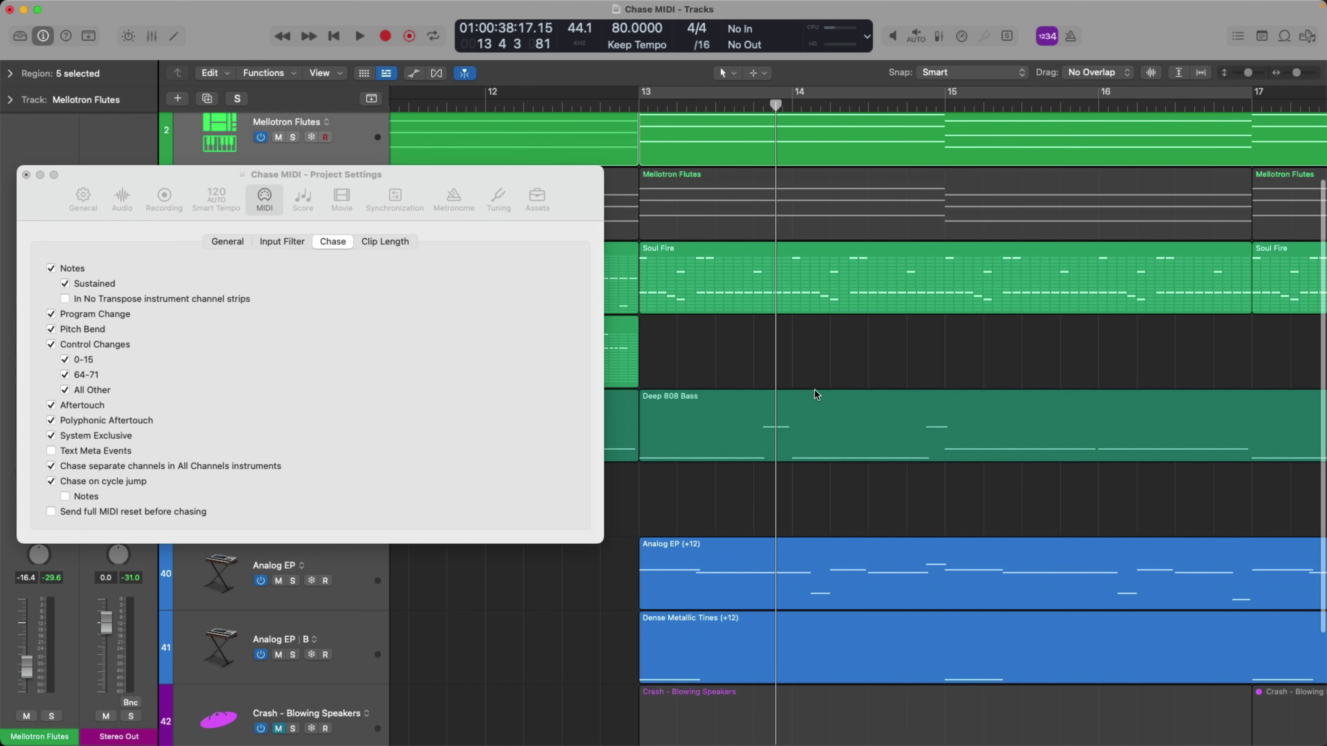
scroll(747, 559, "down", 1)
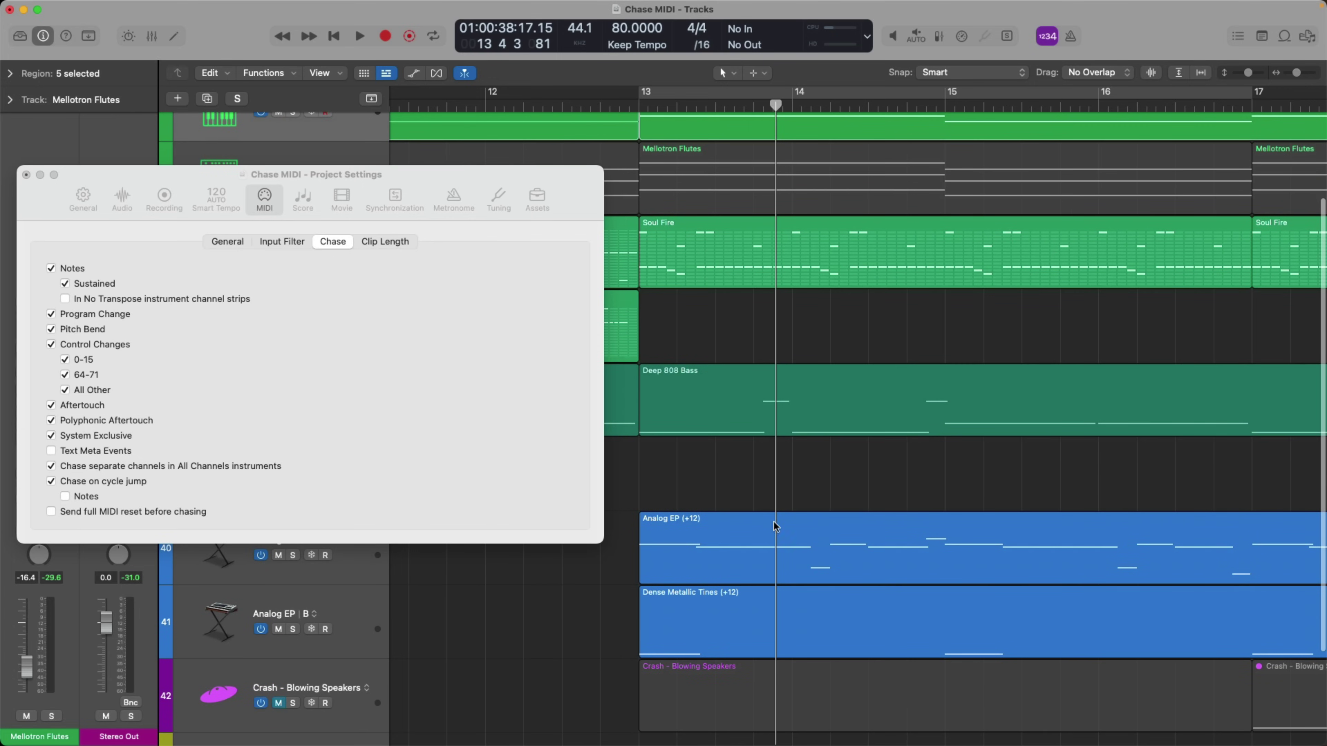
key("space")
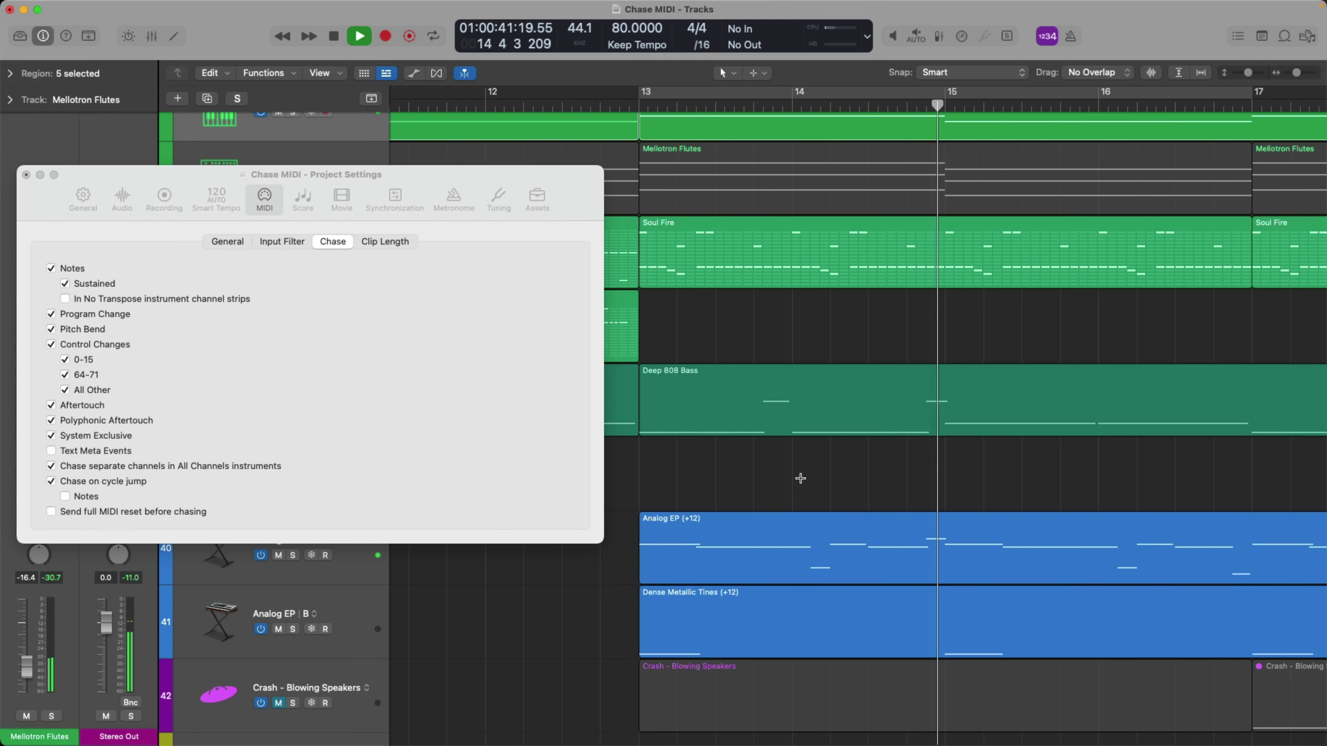
scroll(850, 410, "up", 3)
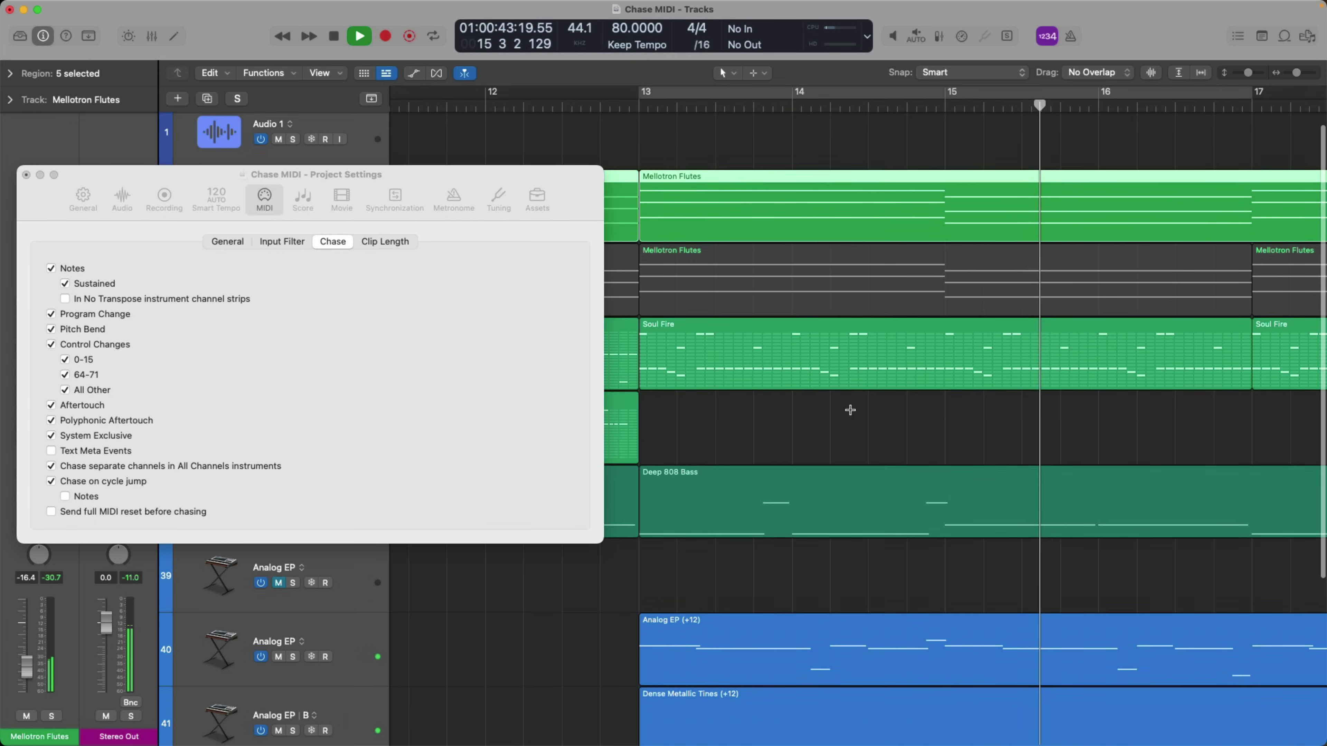
scroll(843, 421, "down", 3)
key("space")
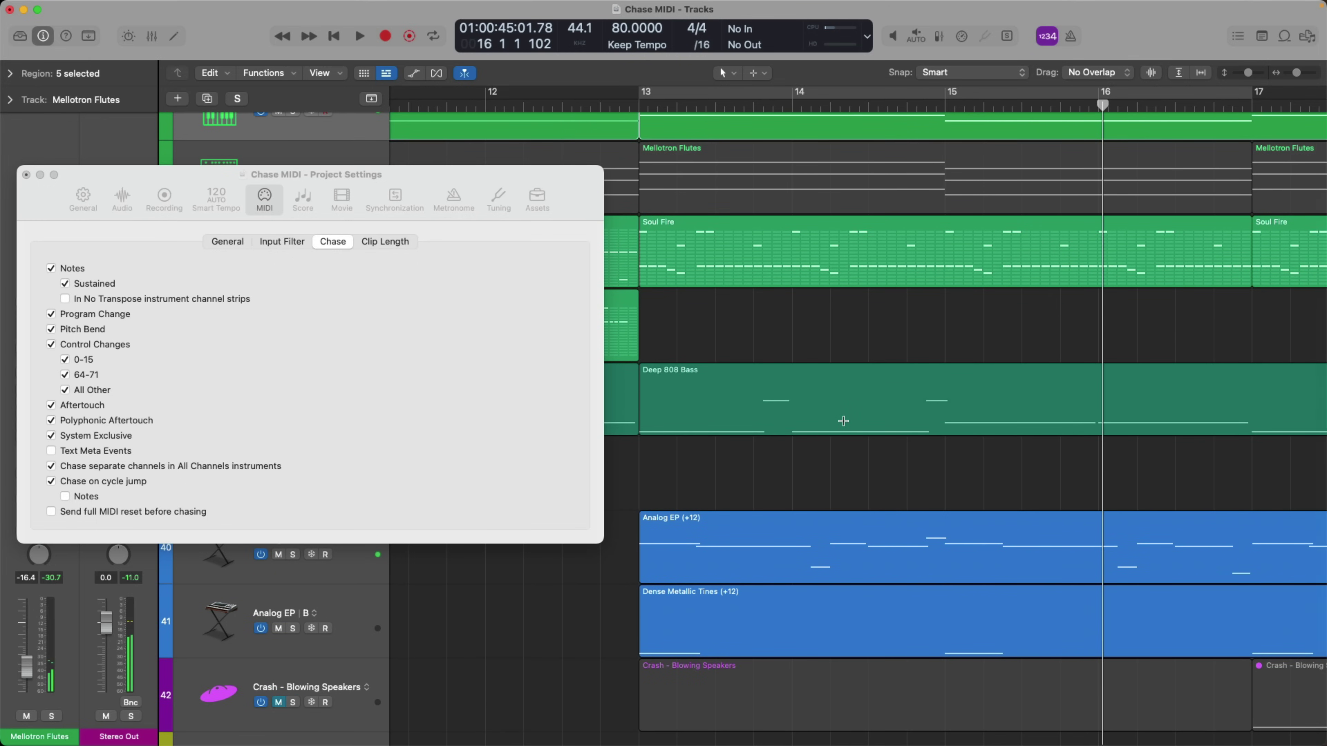
key("super+Left")
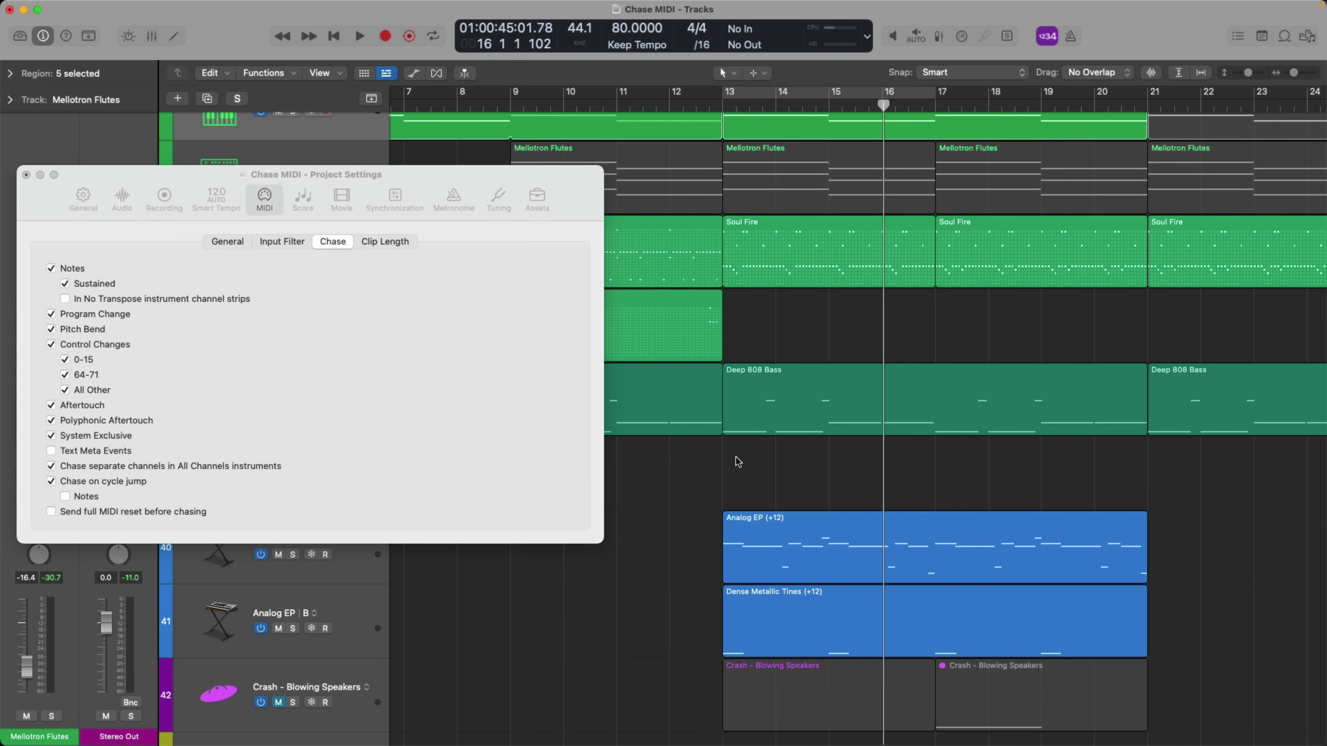
left_click_drag(580, 176, 697, 203)
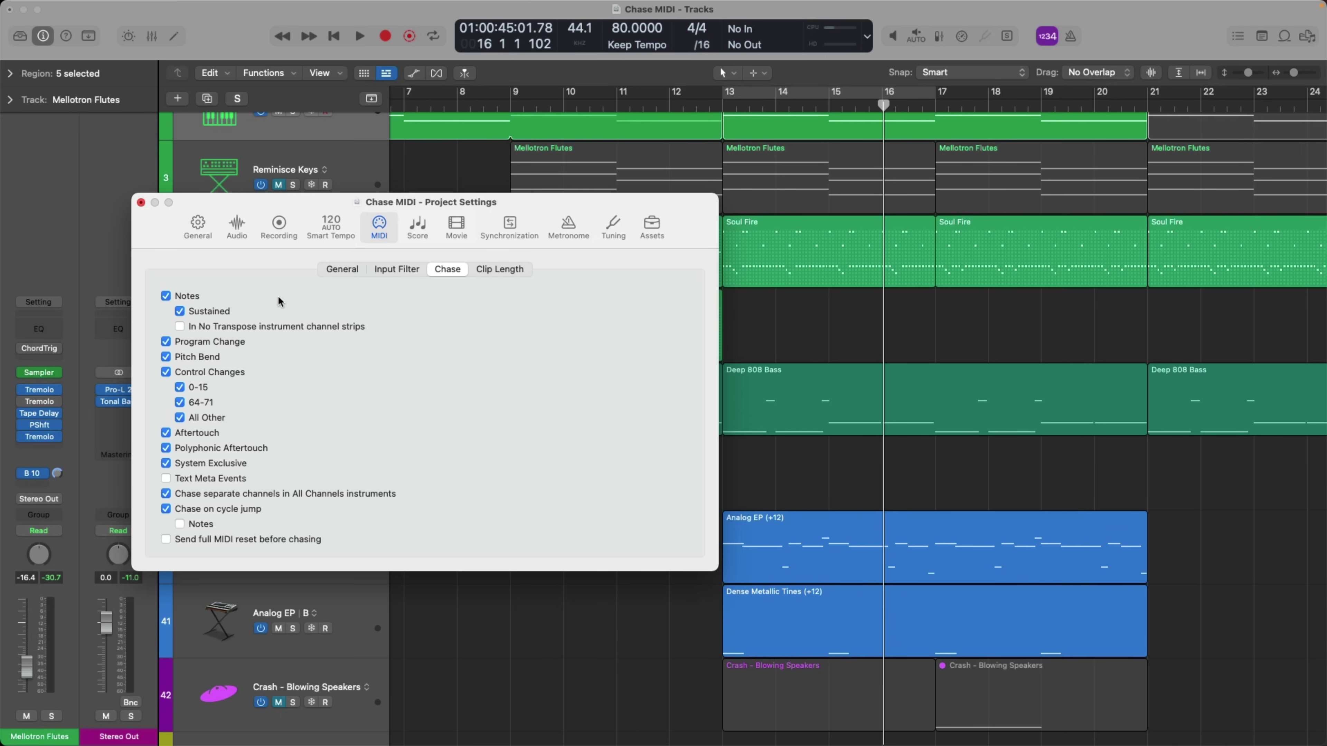
left_click(186, 299)
left_click(187, 299)
left_click_drag(246, 205, 401, 531)
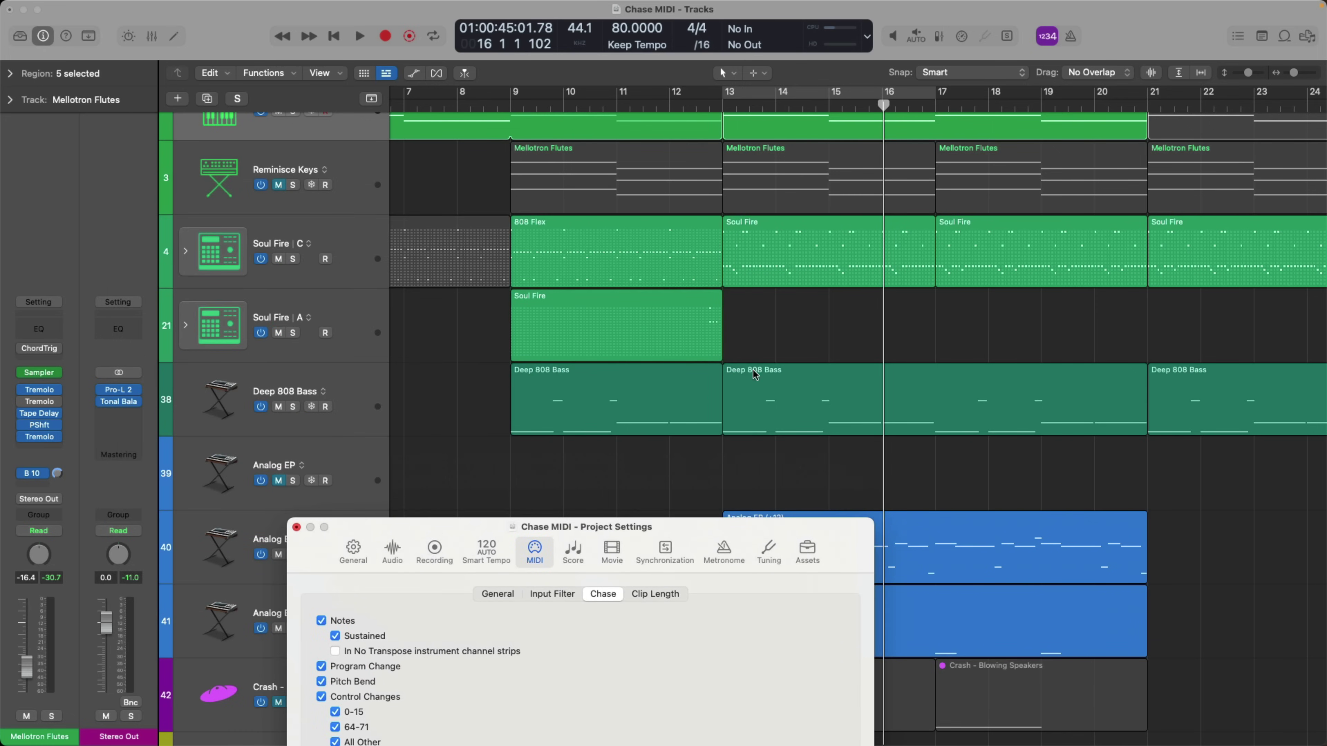
left_click(851, 239)
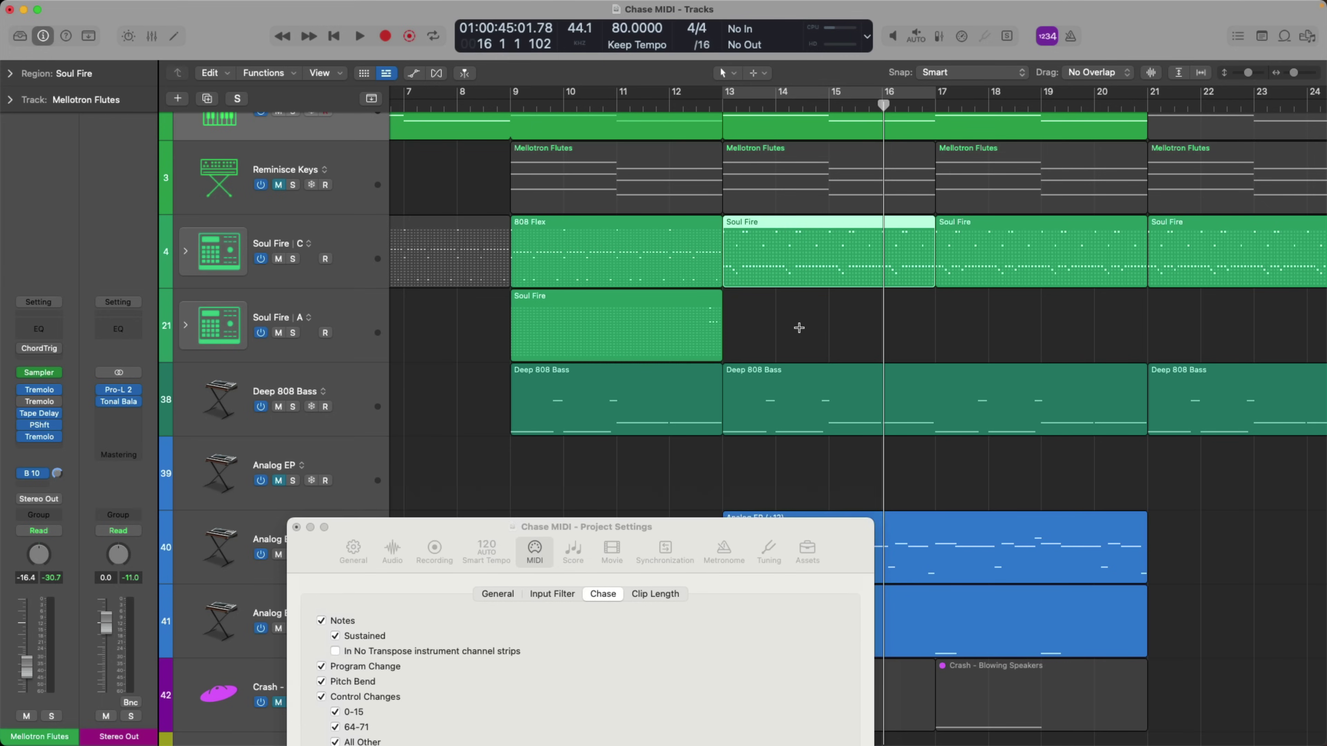
key("ctrl+s")
left_click(721, 104)
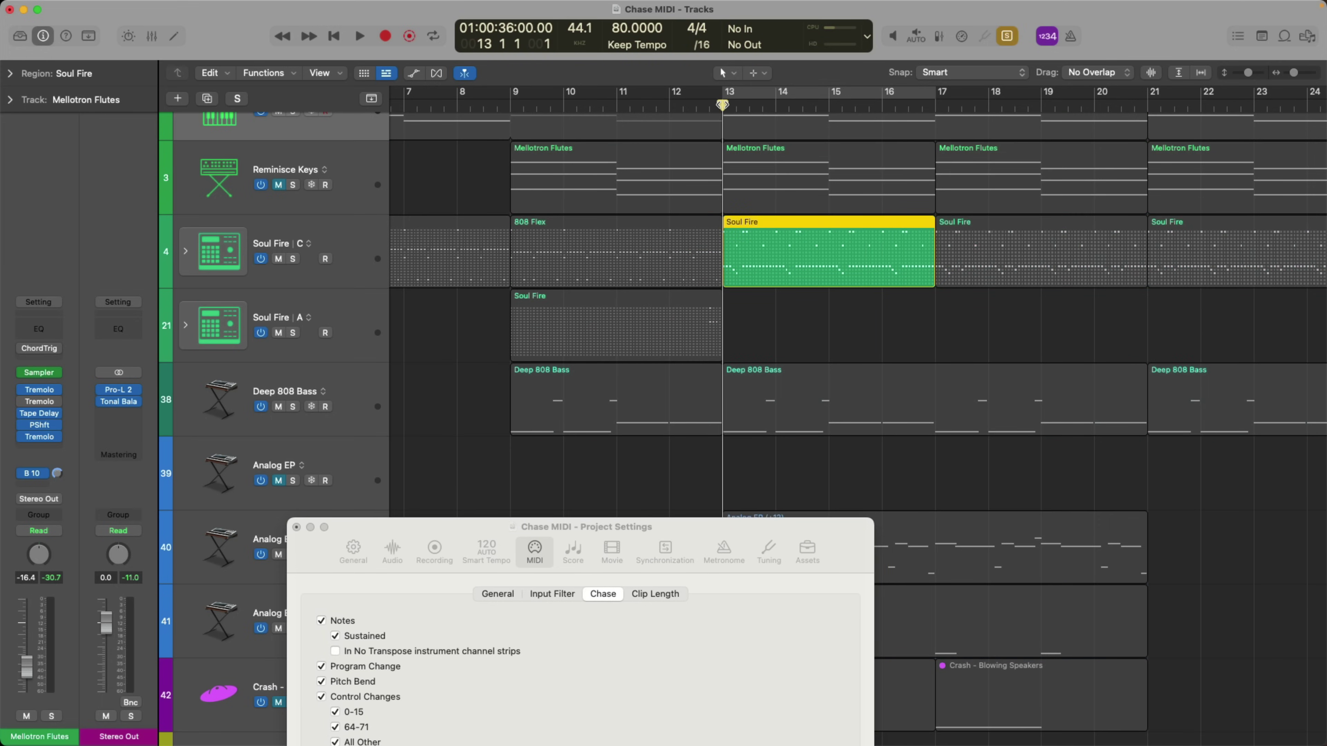
key("space")
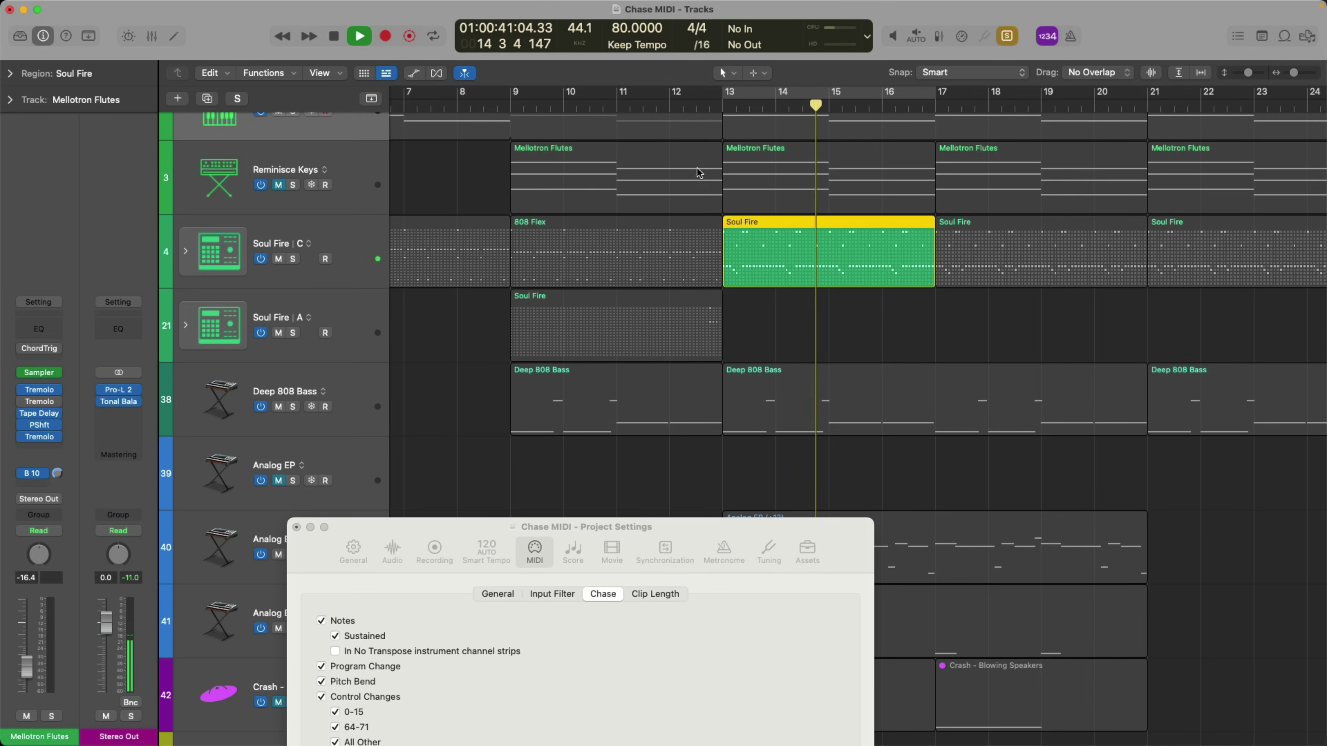
key("space")
key("ctrl+s")
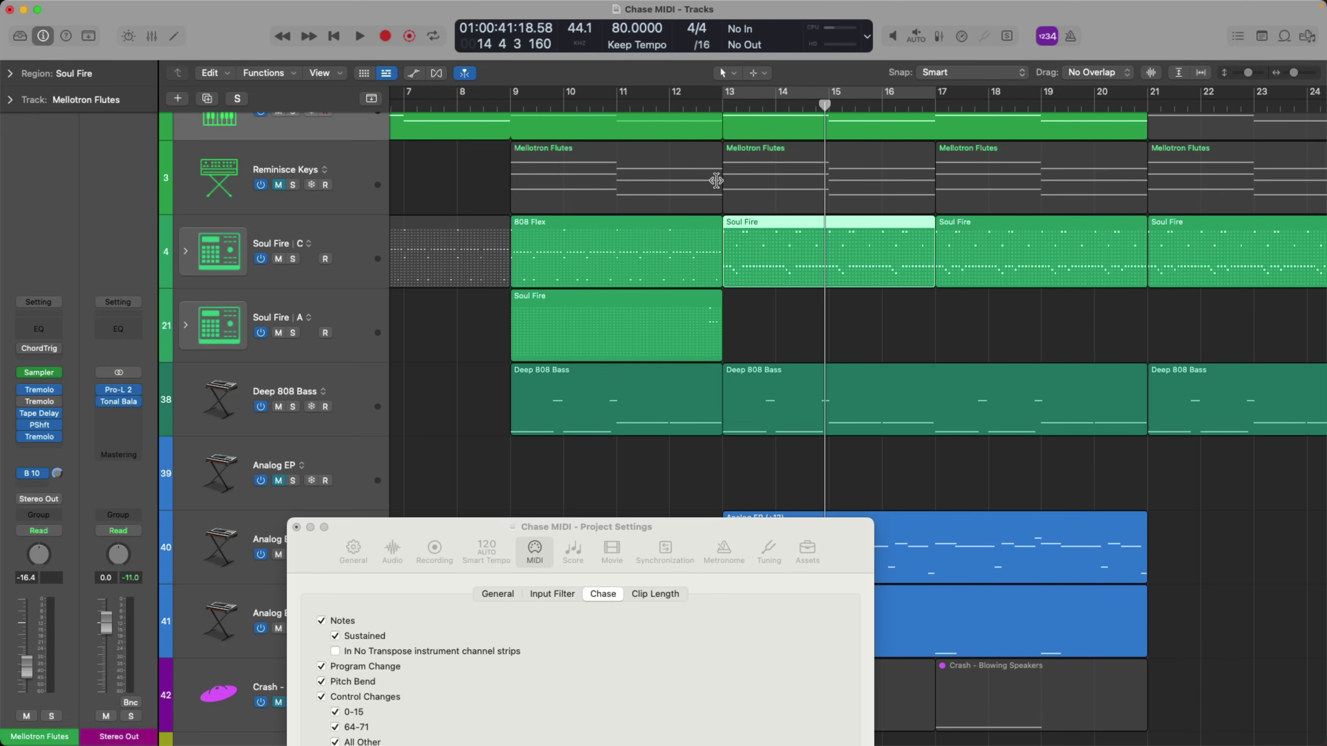
Expand the Mellotron Flutes track parameters in the inspector.
left_click(9, 100)
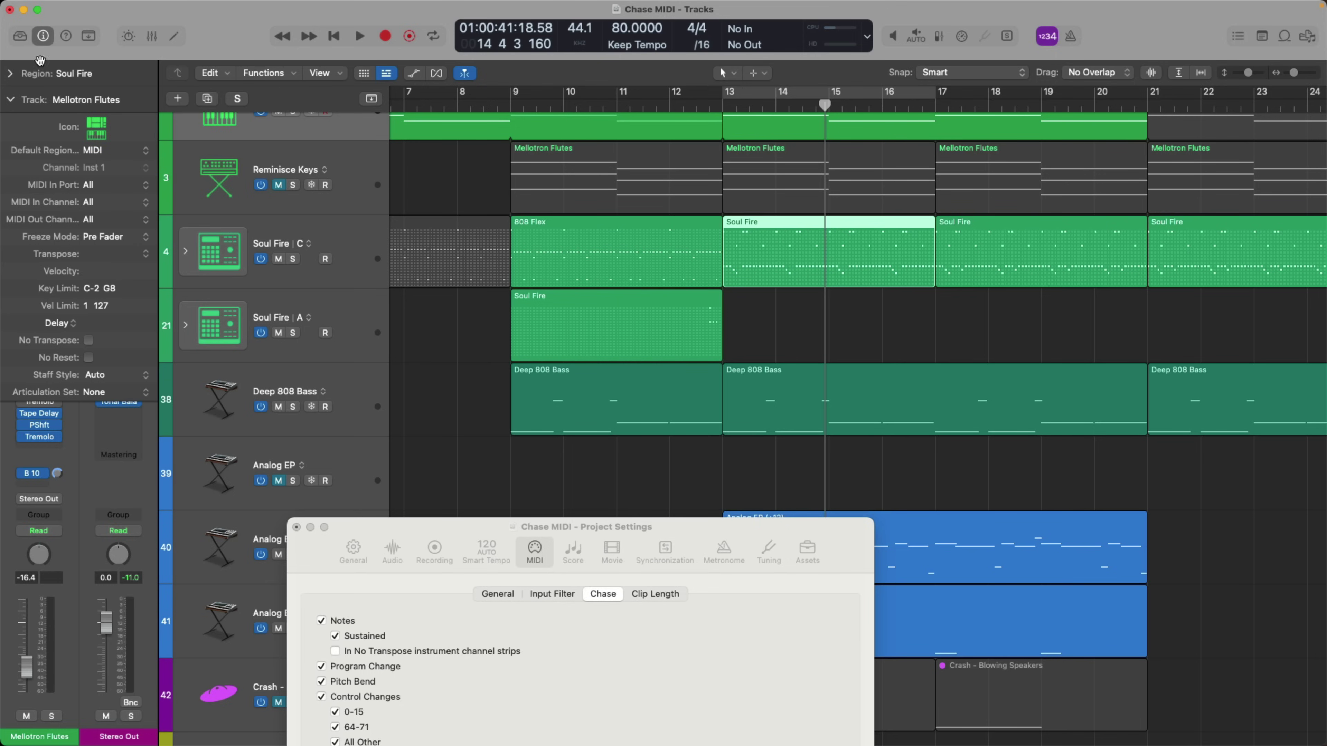
left_click(45, 41)
left_click(45, 41)
Convert the Soul Fire pattern region at bar 13 into a MIDI region, accepting the pitch-loss warning.
left_click(301, 223)
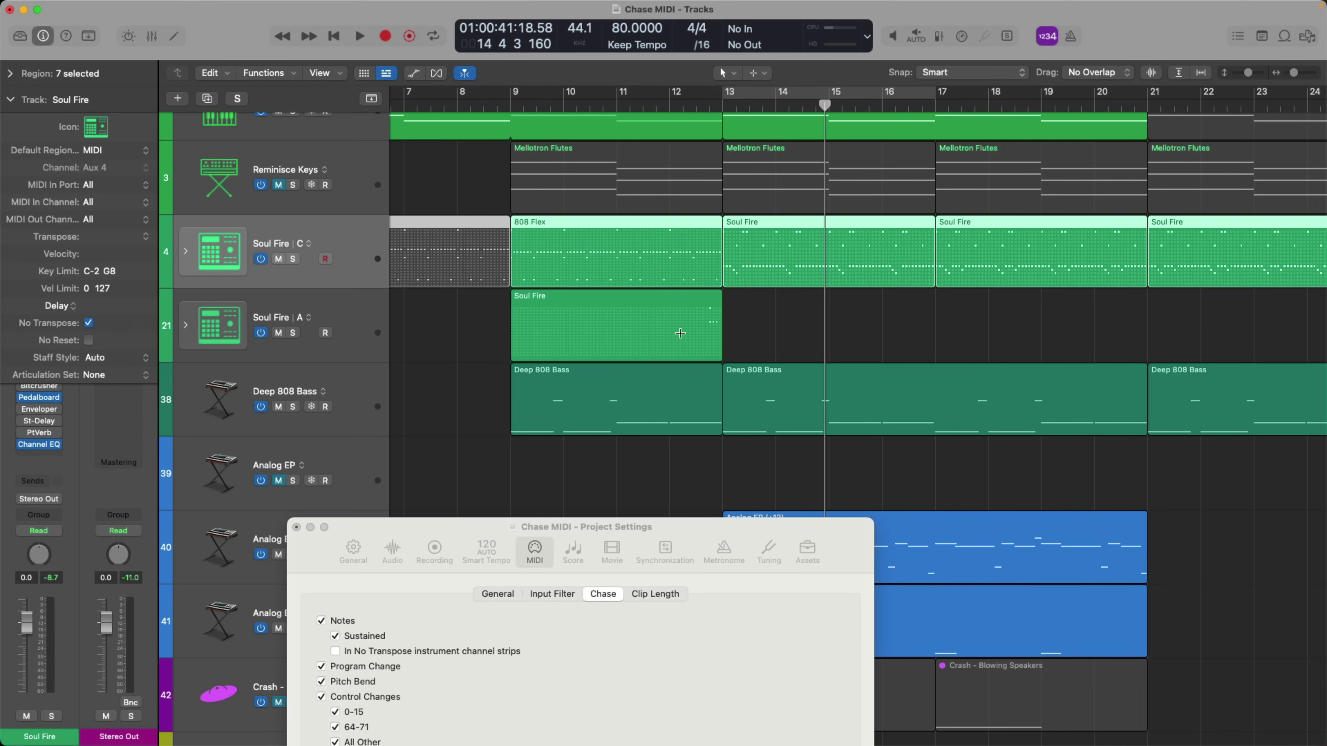
left_click(741, 324)
right_click(780, 235)
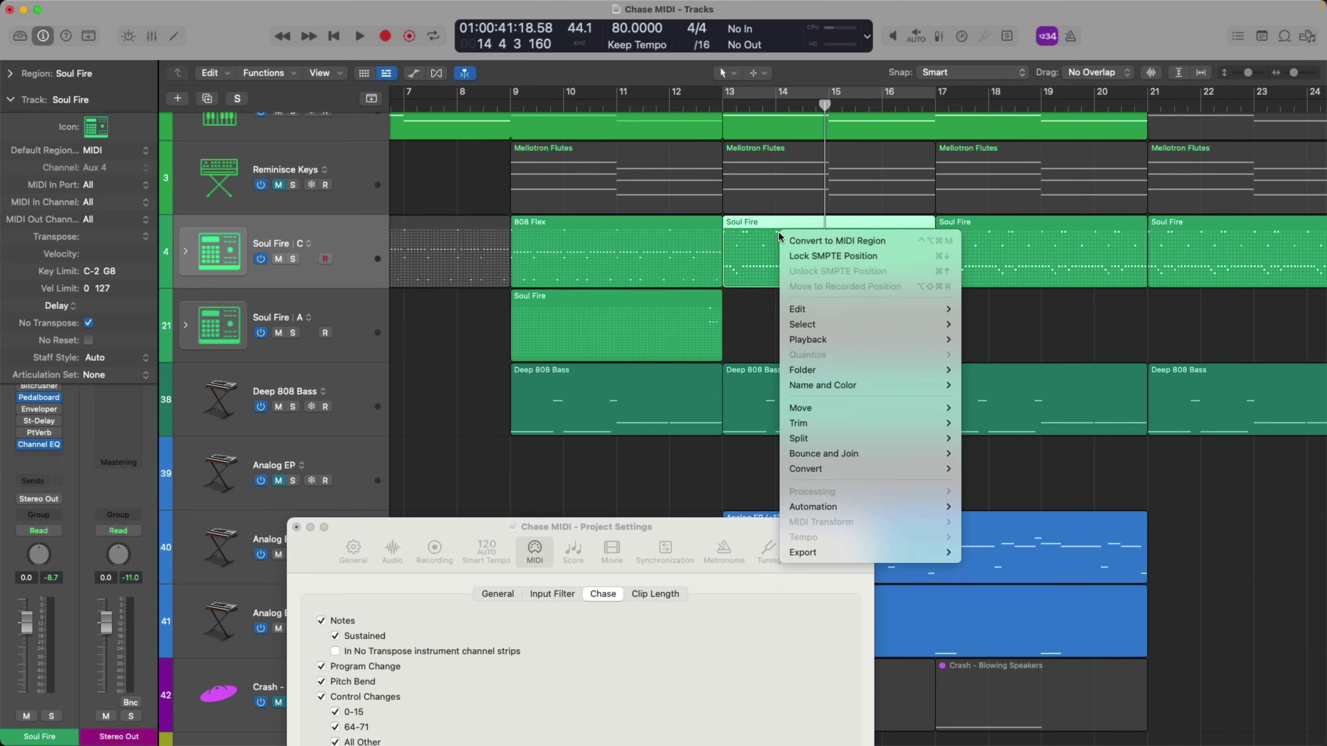
left_click(796, 241)
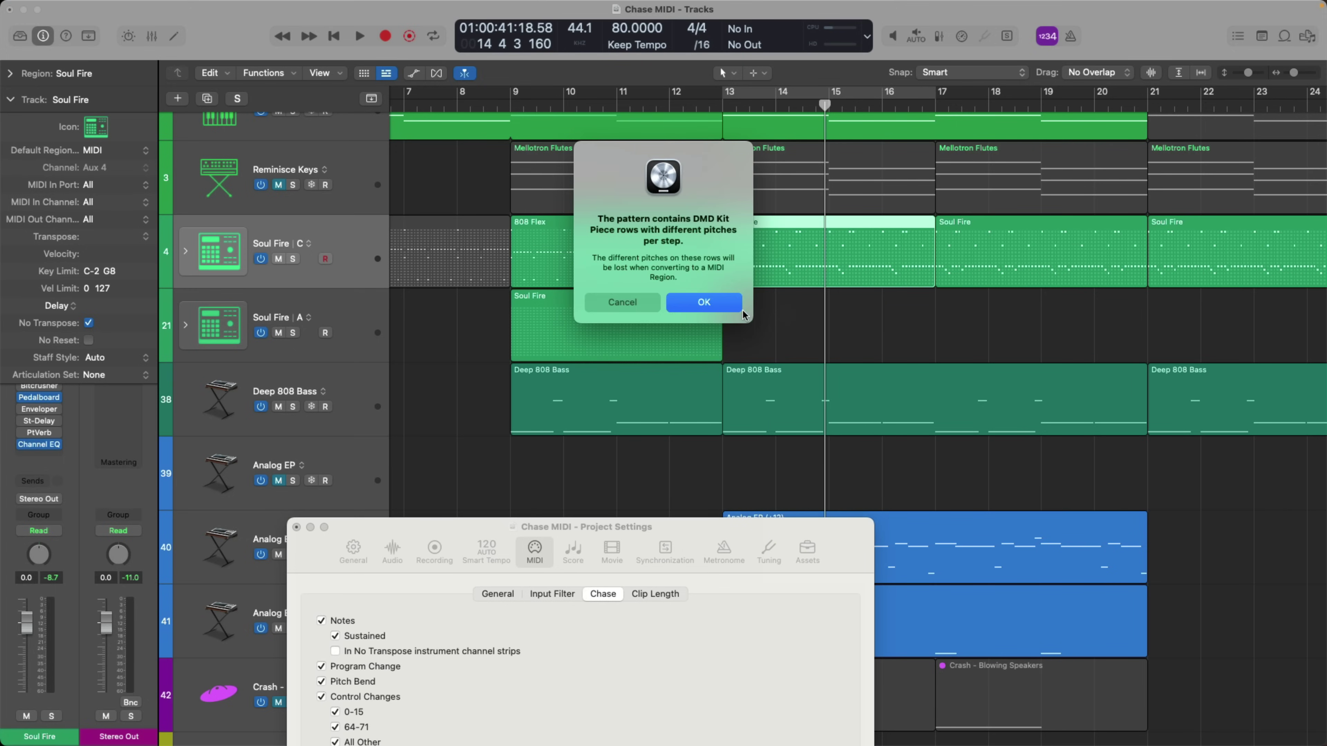
left_click(737, 310)
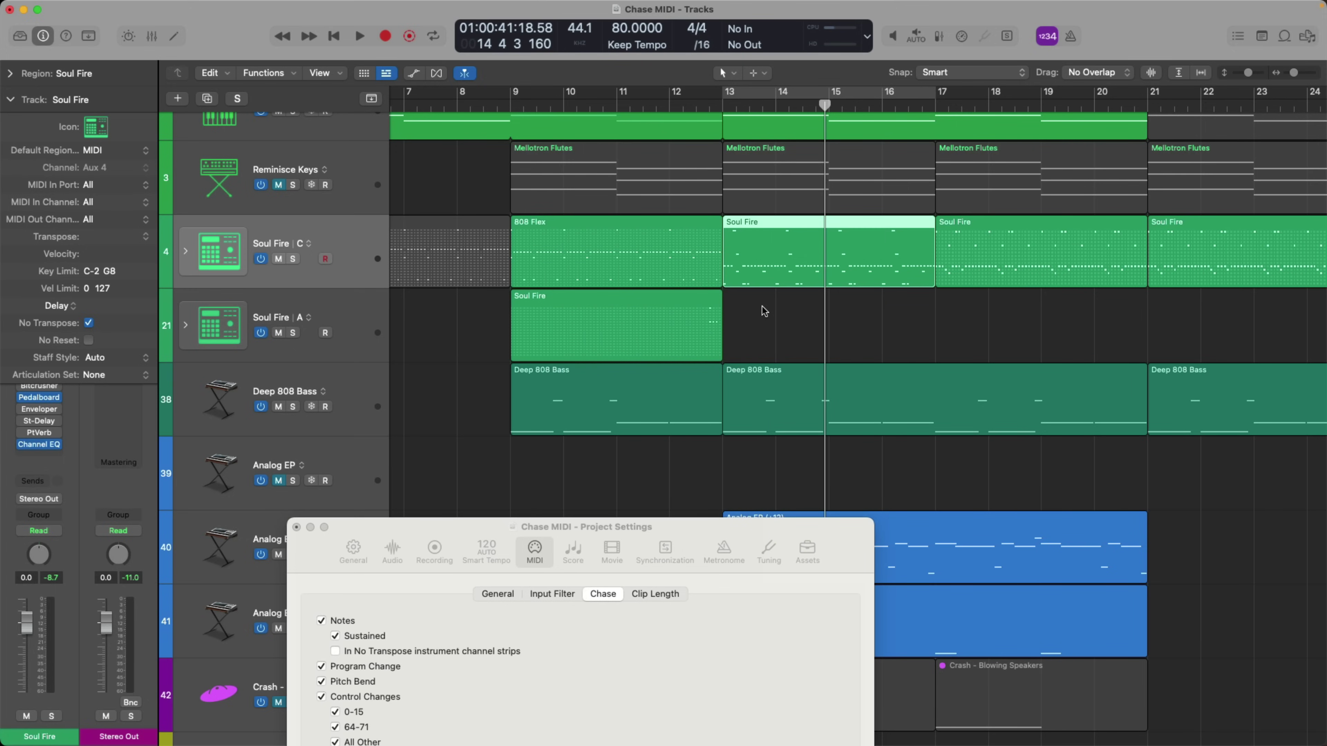
Open the converted region in the Piano Roll, zoomed to bars 12.5–14.5, with note preview off.
key("p")
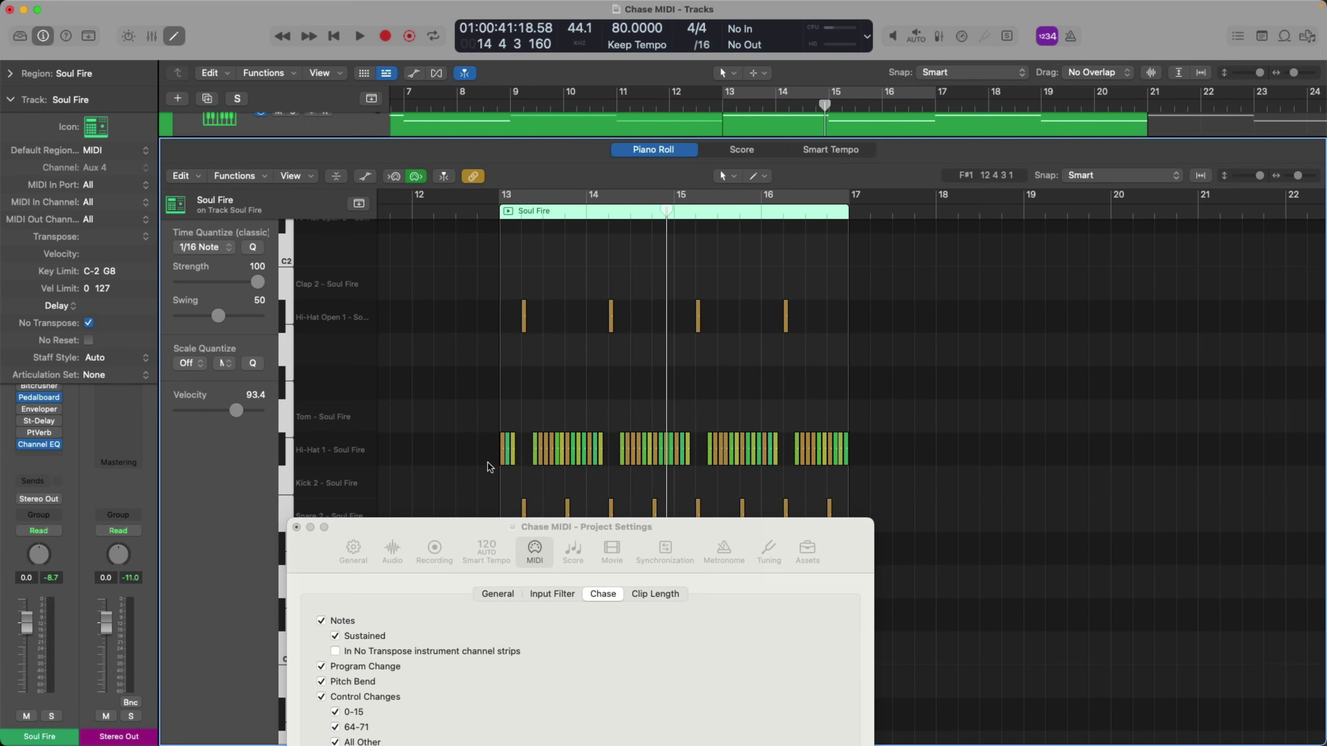
left_click_drag(430, 525, 1137, 417)
scroll(593, 324, "left", 3)
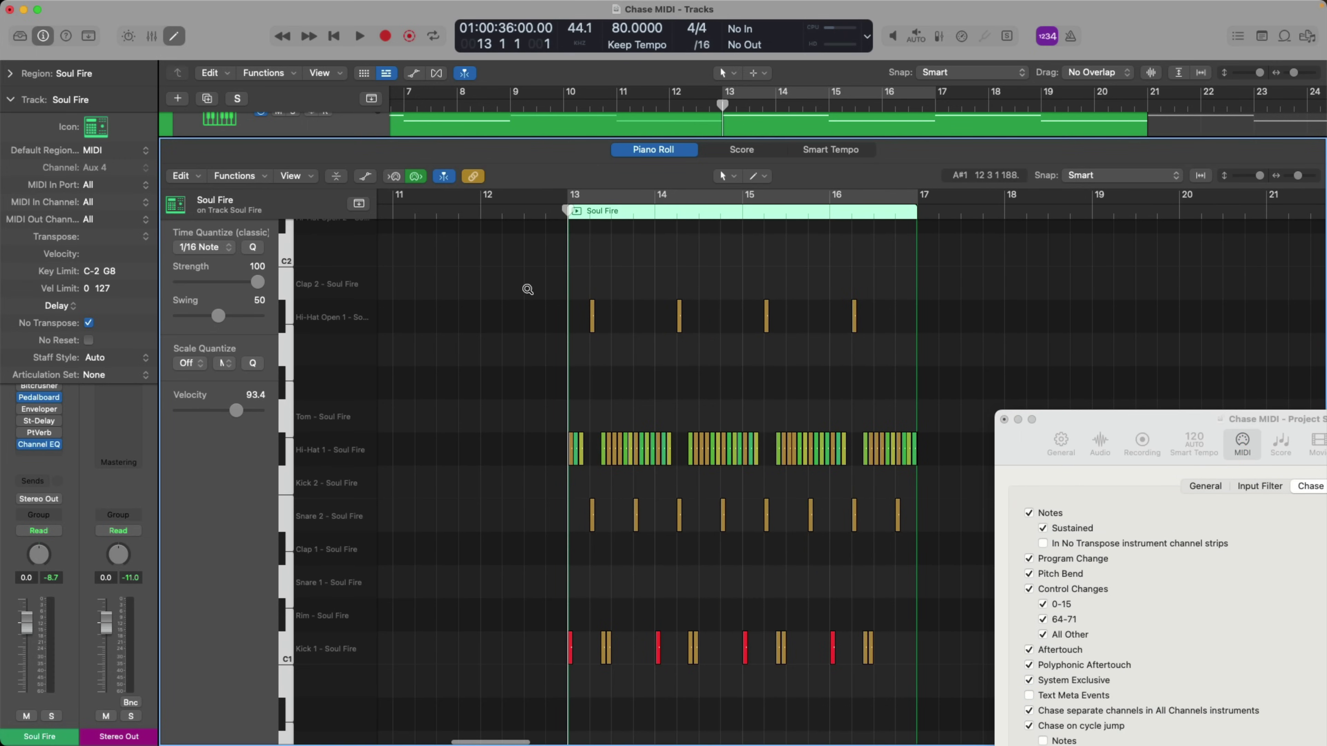
left_click_drag(526, 287, 692, 668)
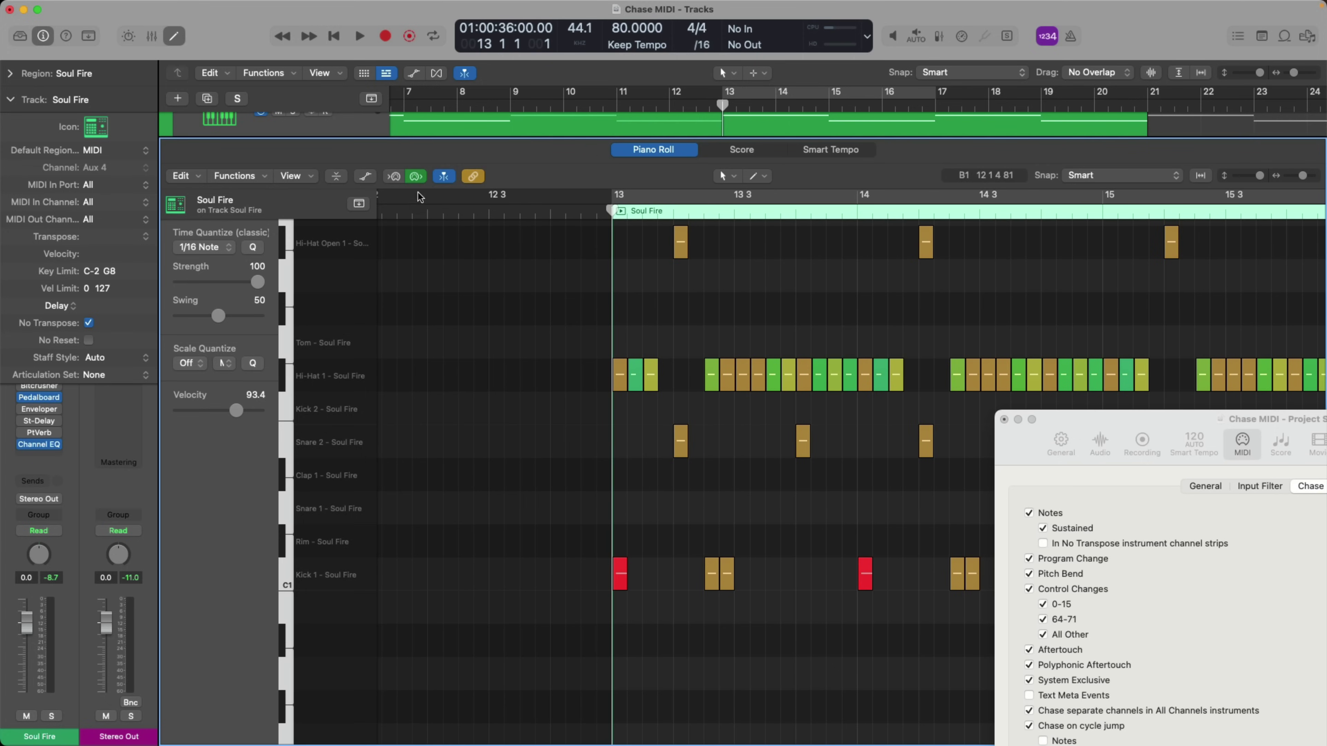
left_click(417, 176)
Force legato on the Kick 1, Snare 2 and Hi-Hat Open 1 notes, keeping overlaps.
left_click(335, 582)
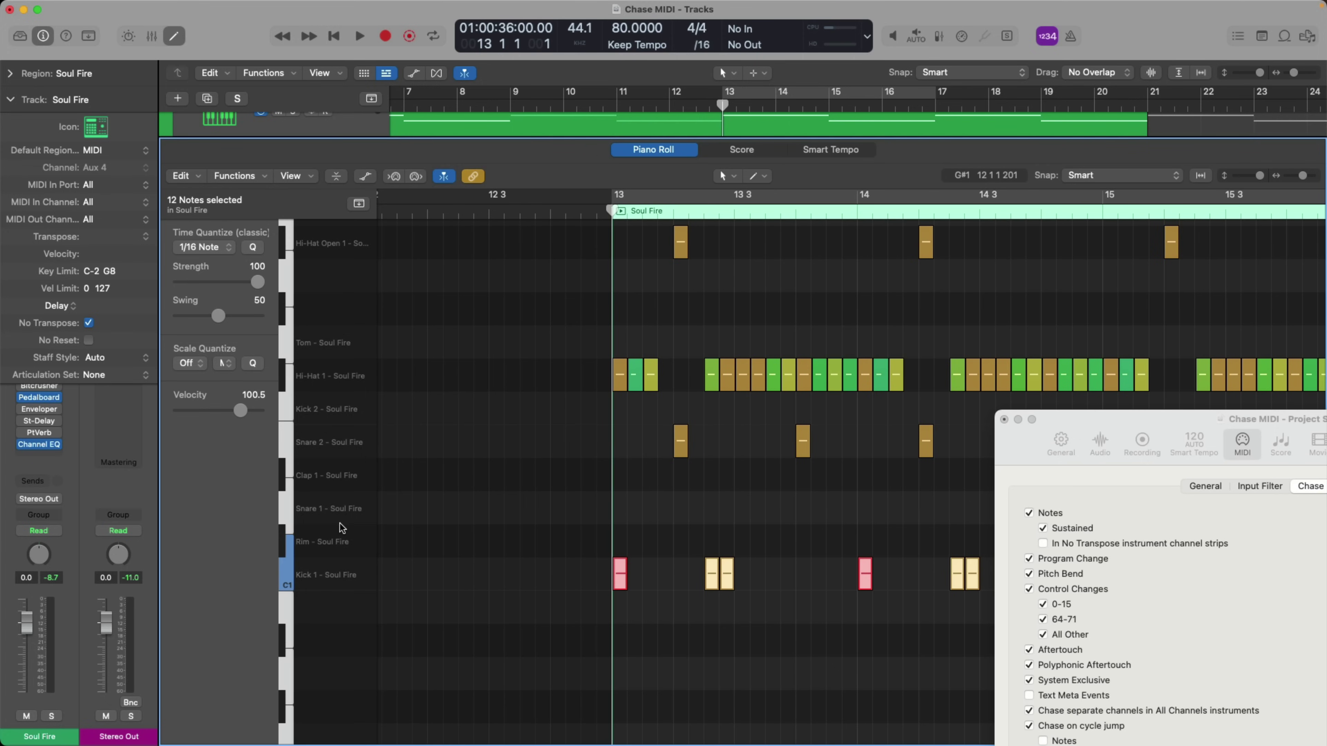
left_click(350, 453)
left_click(365, 232, "shift")
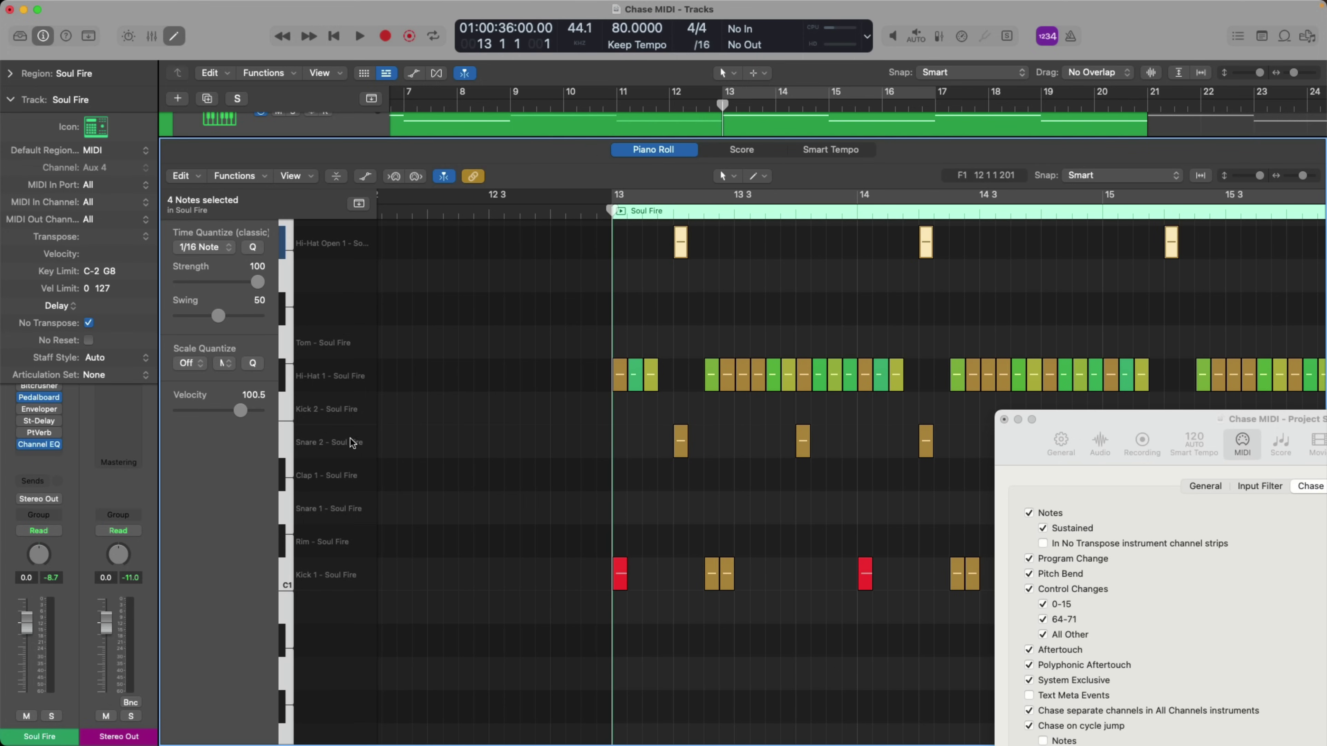
left_click(332, 575, "shift")
scroll(332, 576, "right", 1)
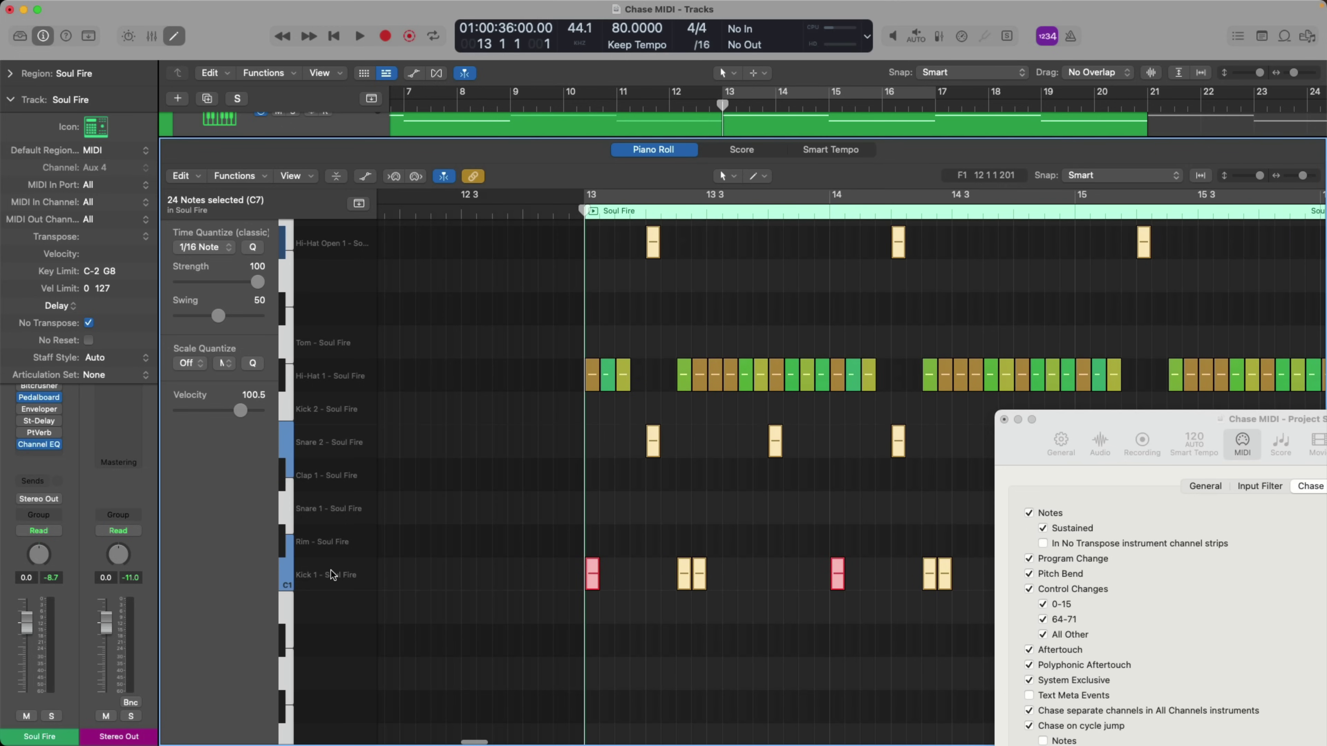
left_click(201, 175)
mouse_move(238, 452)
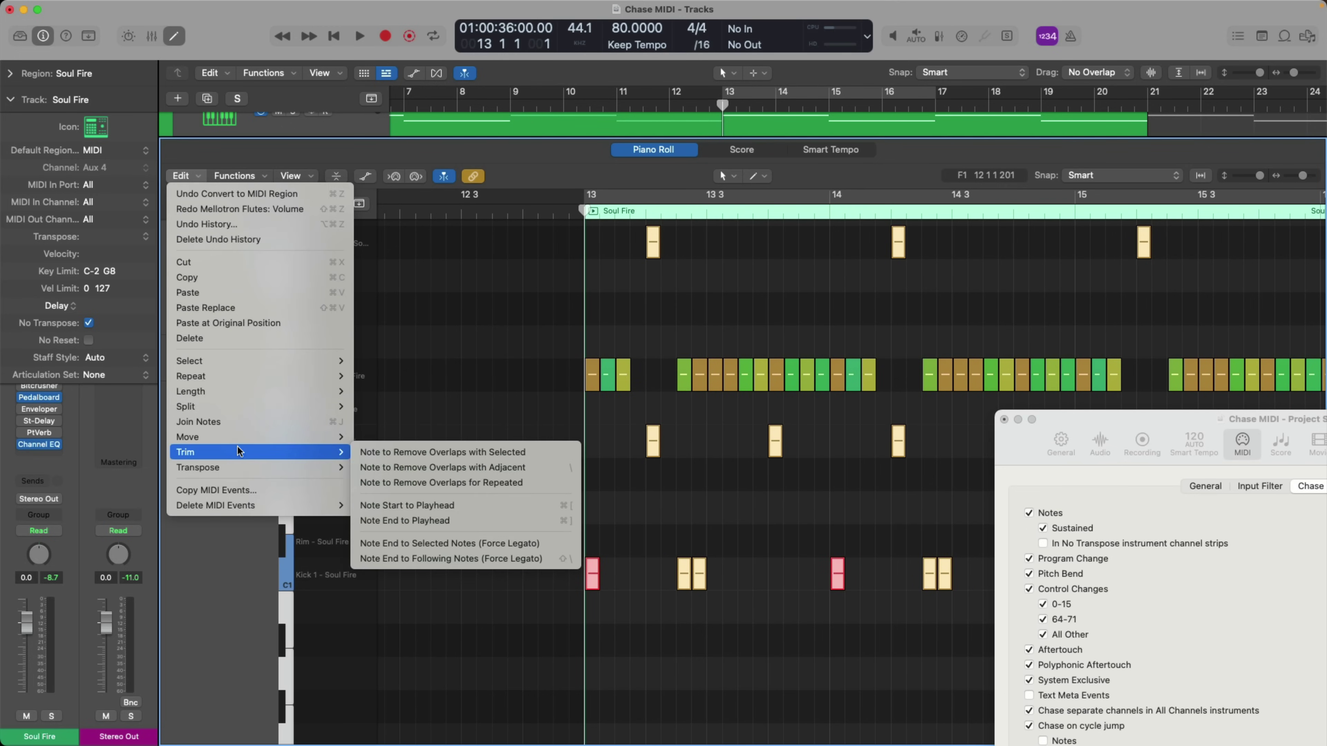
left_click(407, 544)
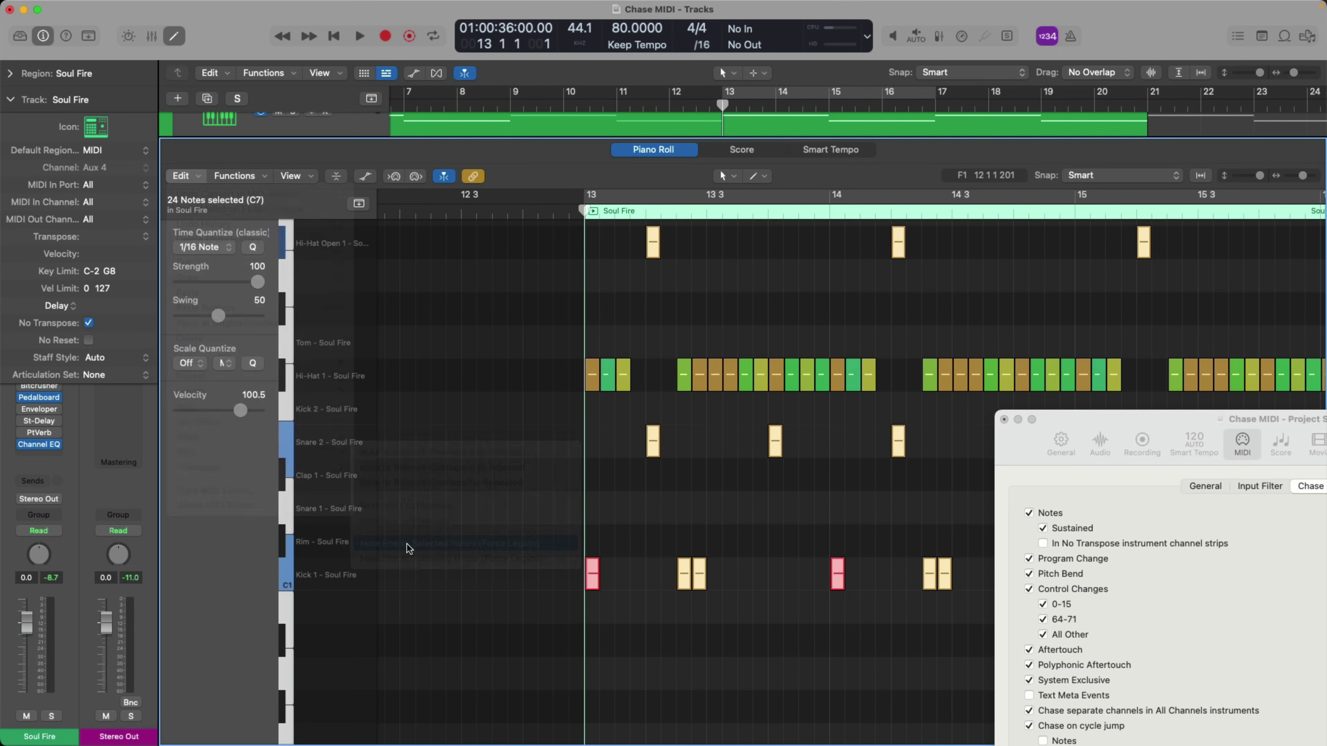
left_click(691, 318)
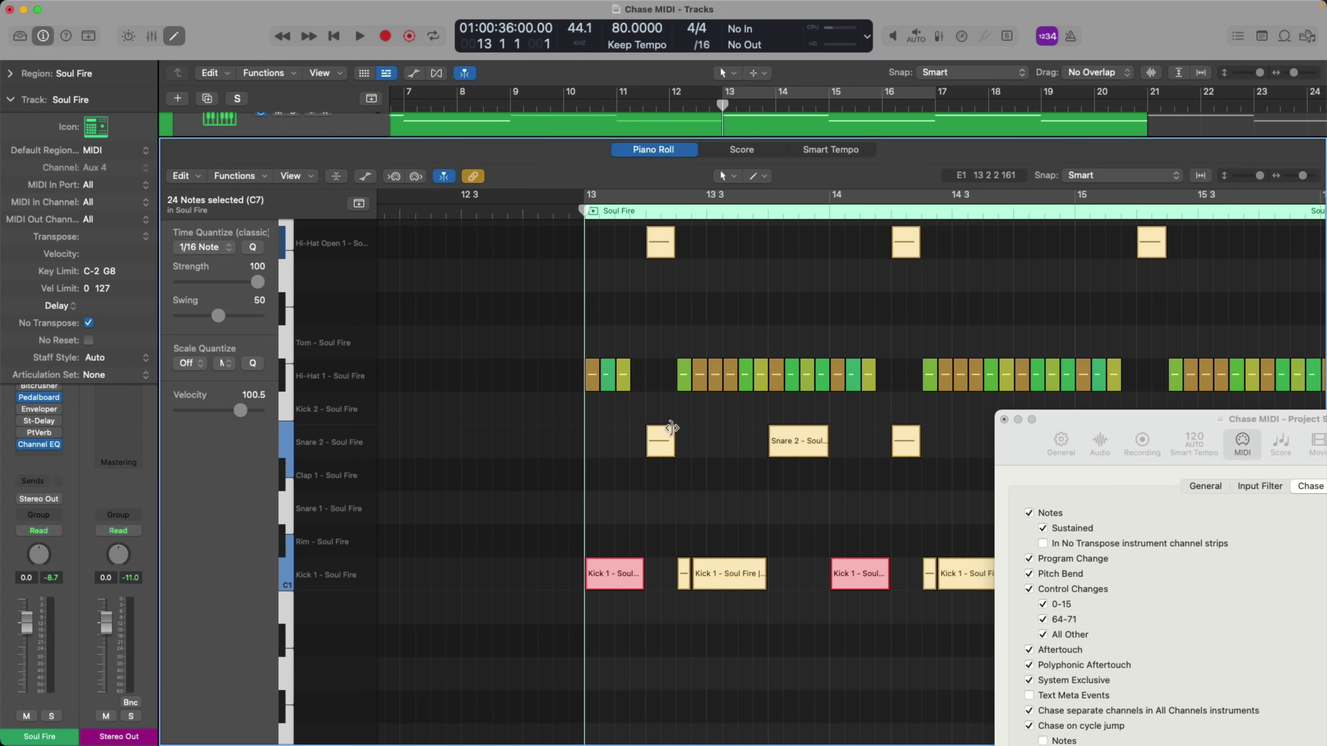
Close the Piano Roll, play the soloed Soul Fire region with legato drums, then unsolo.
key("e")
key("ctrl+s")
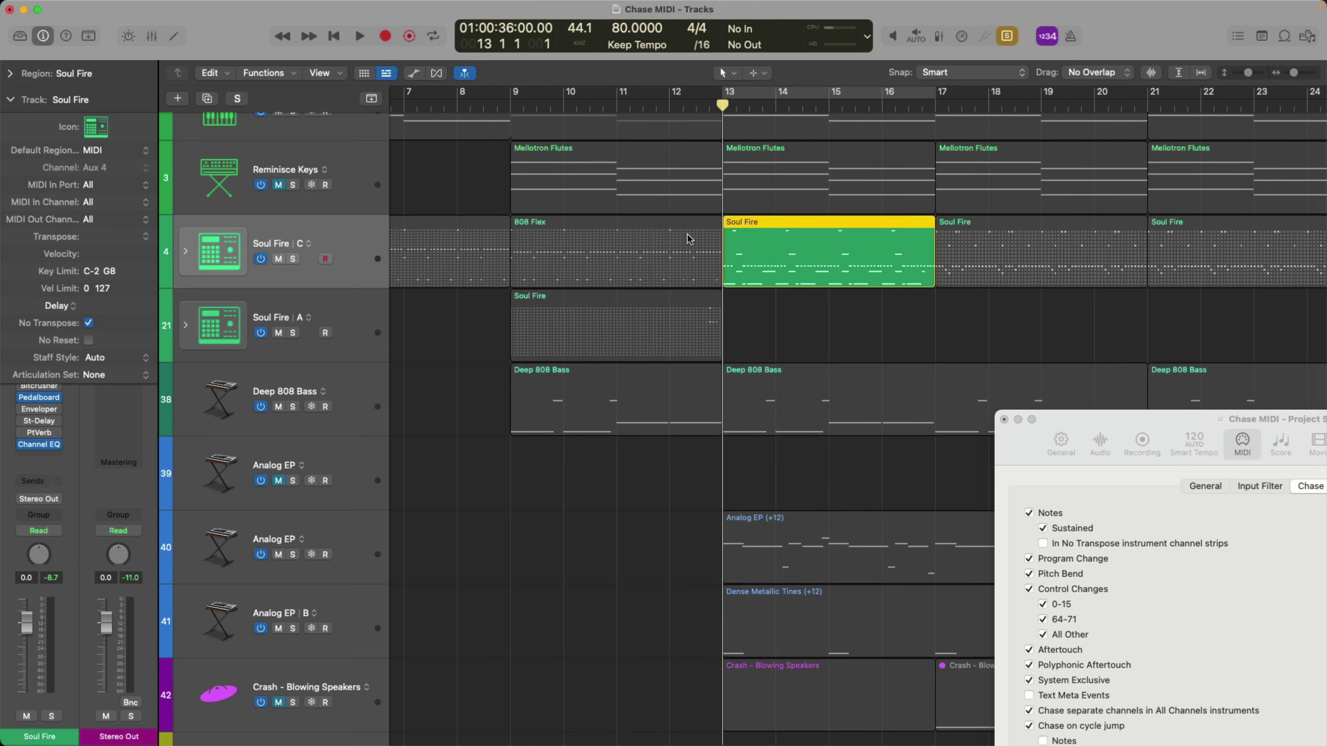
key("space")
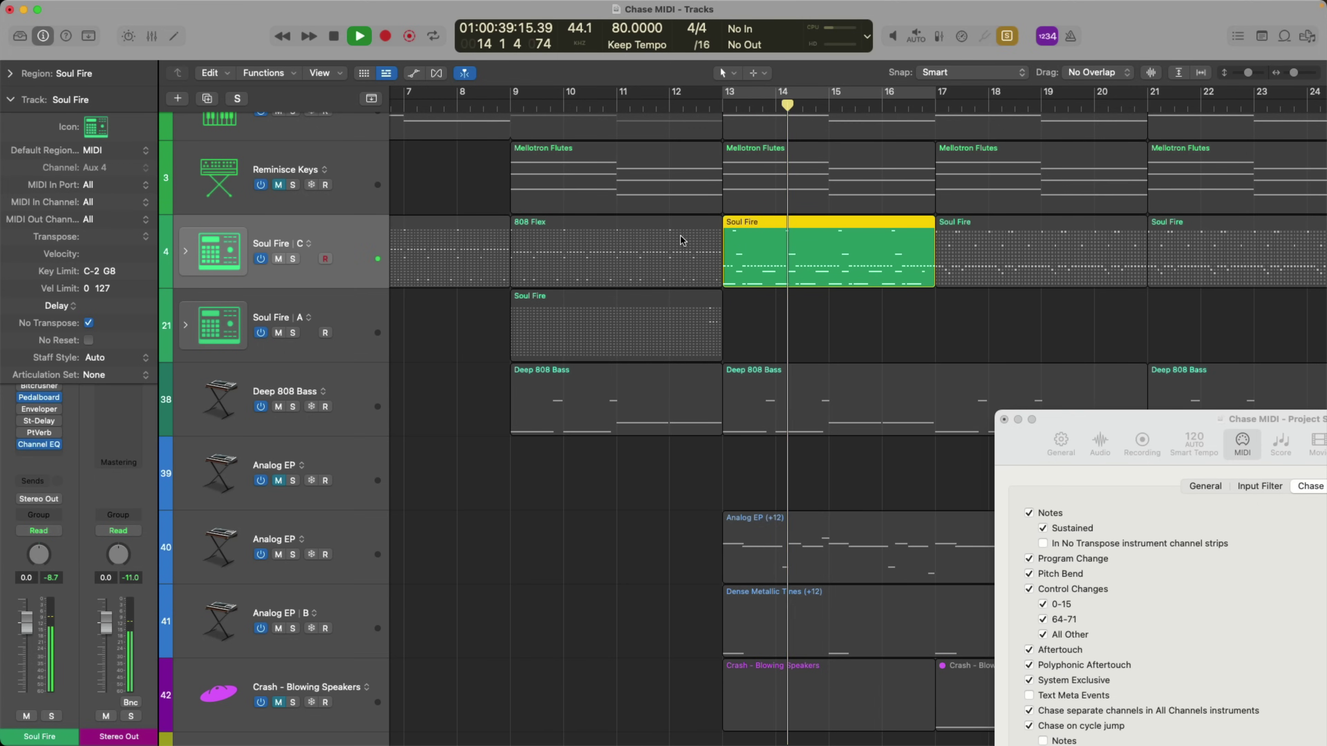
key("space")
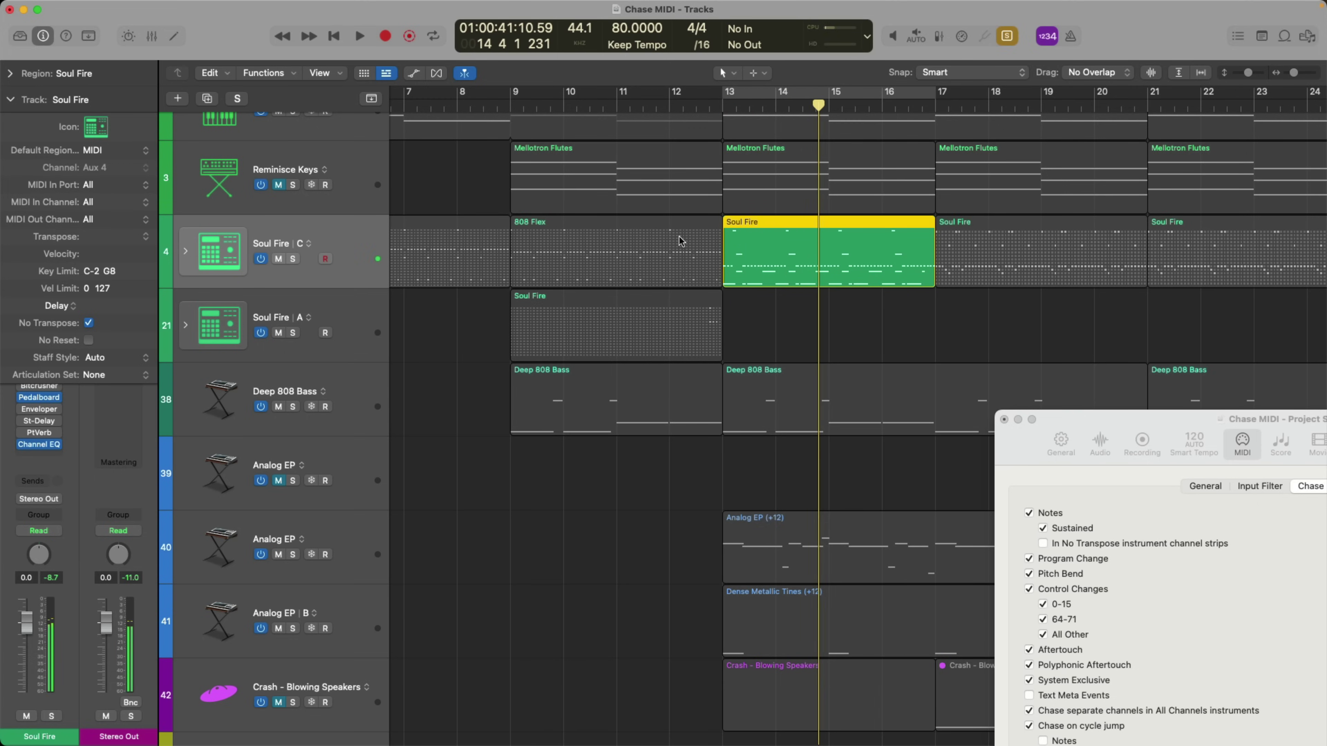
key("ctrl+s")
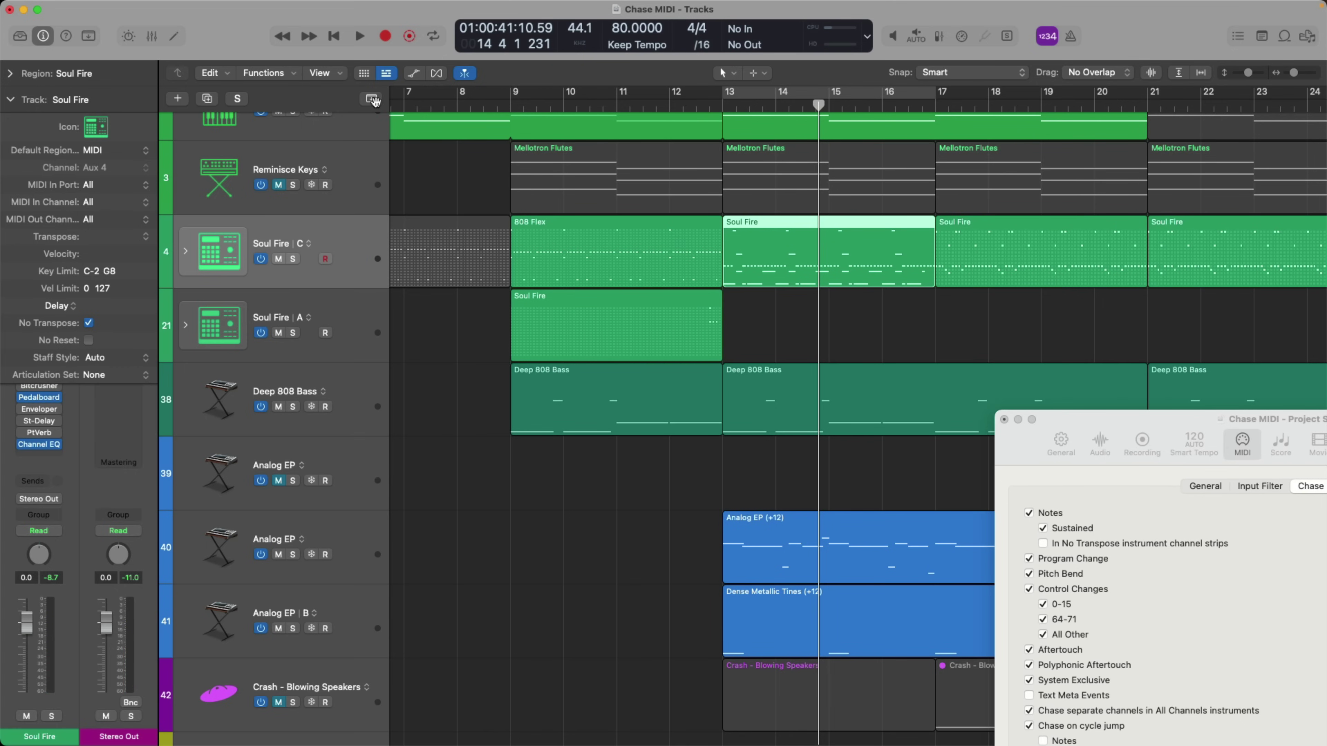
Show the global tracks with the Transposition track enabled.
left_click(371, 98)
right_click(323, 197)
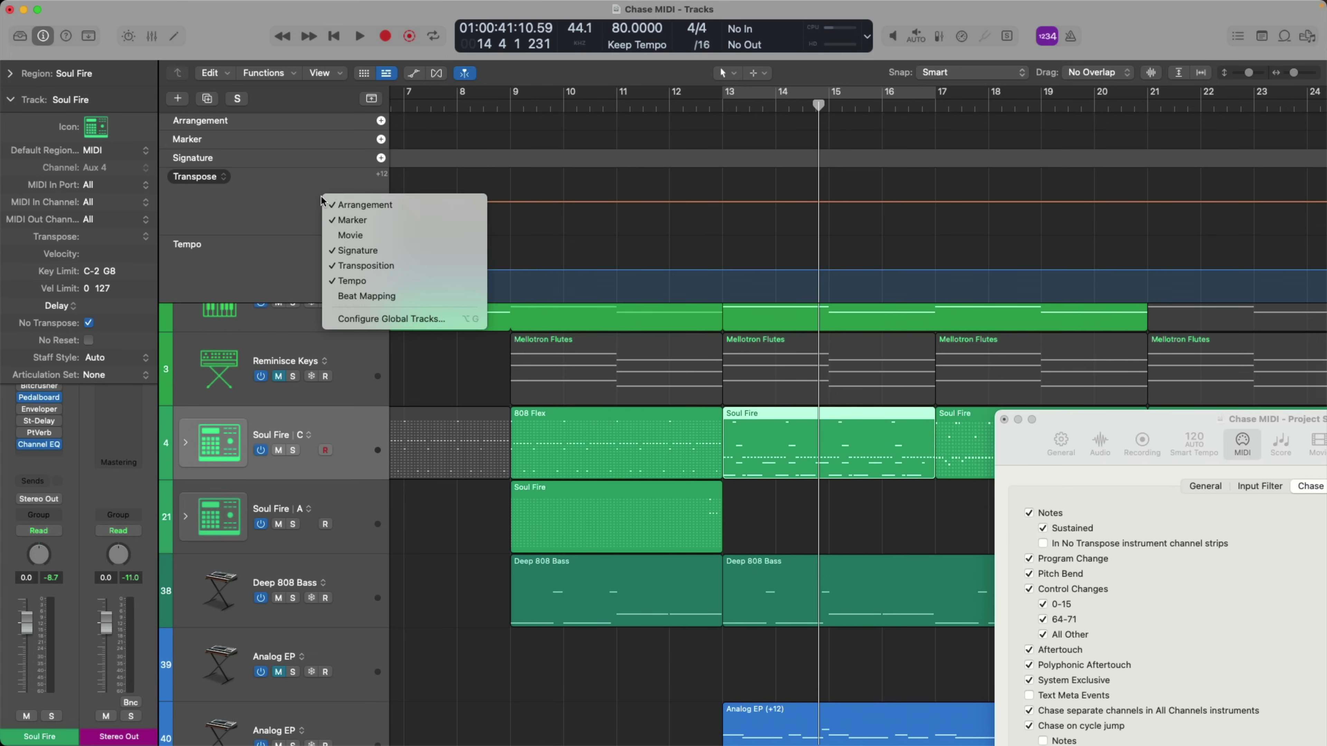
left_click(407, 265)
right_click(361, 202)
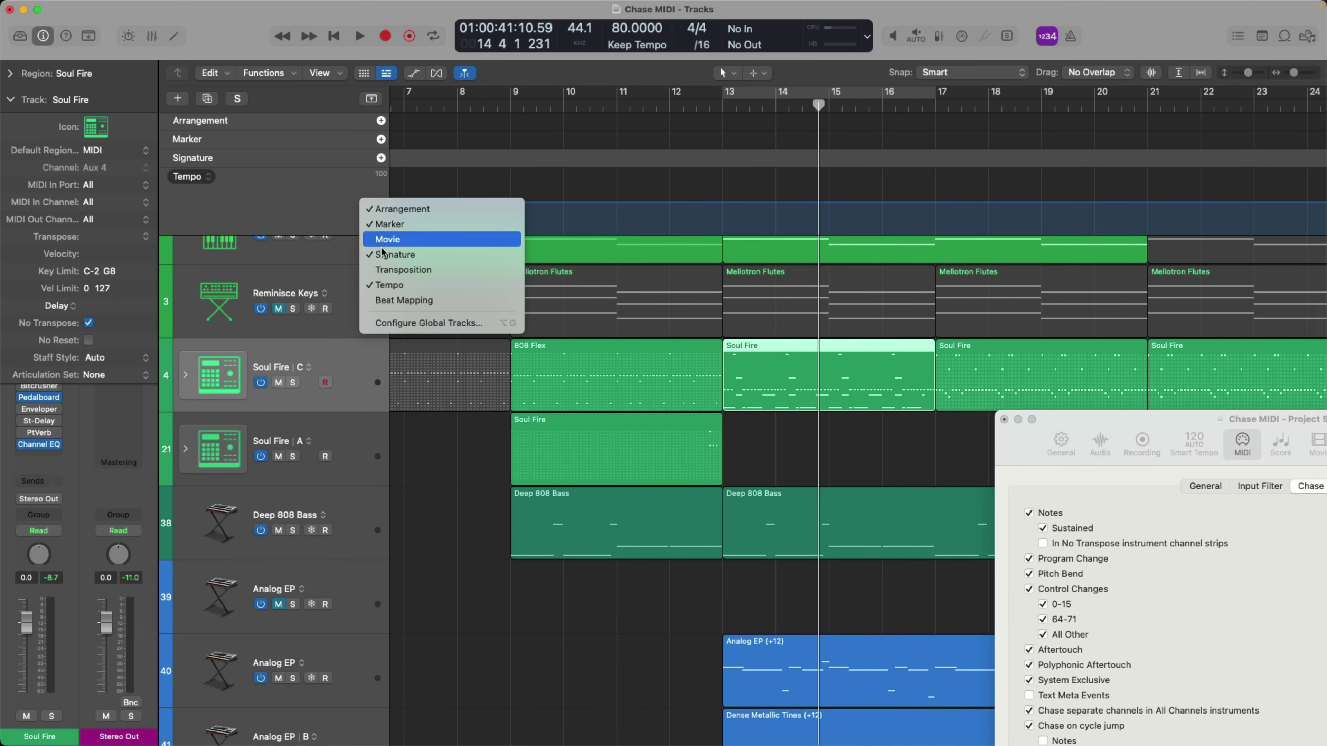
left_click(383, 269)
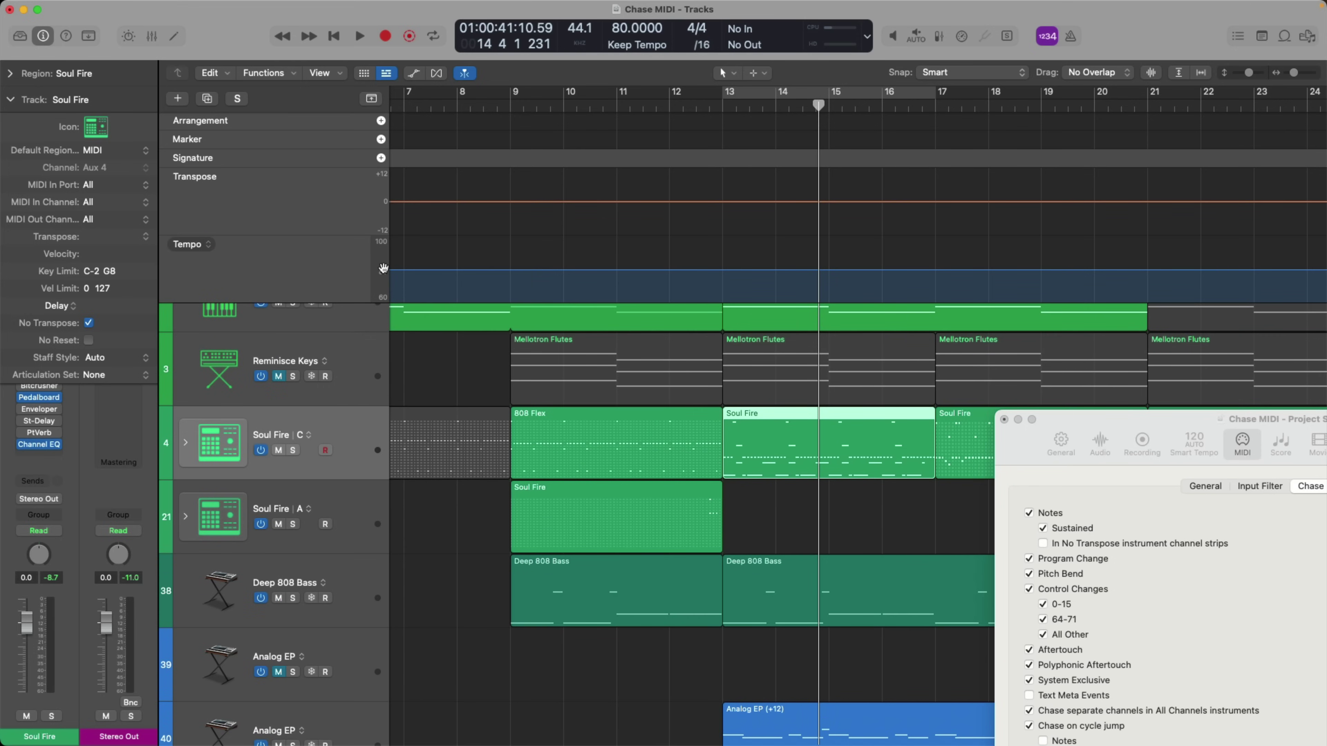
Add transpose points at bars 13 and 17 and raise that section to +4.
left_click(725, 206)
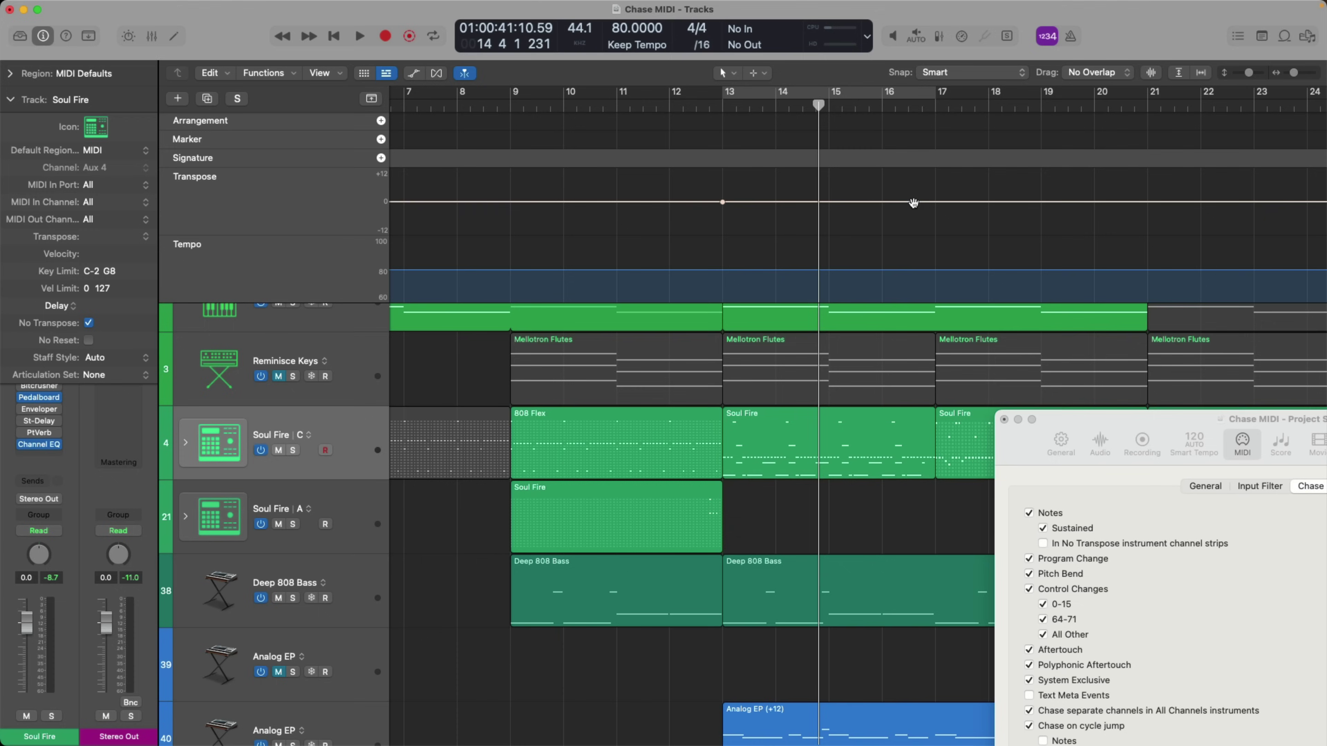
left_click(936, 203)
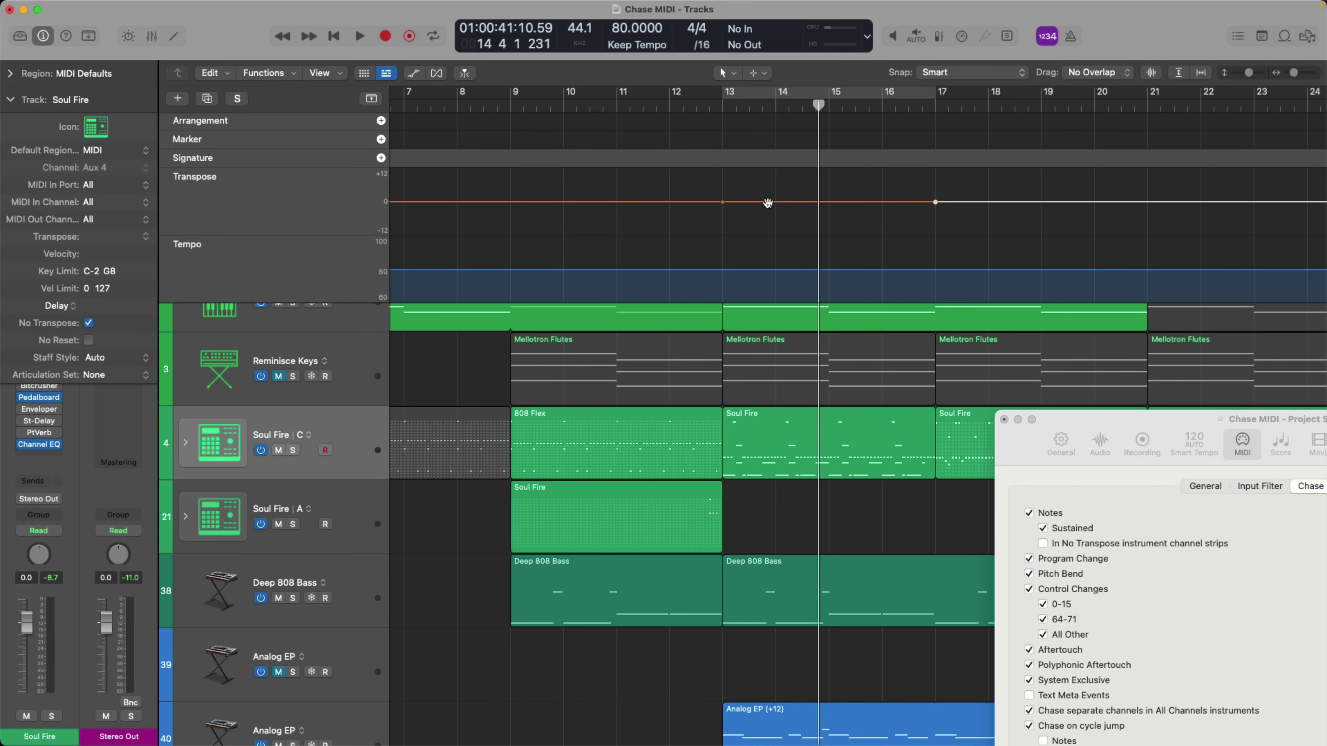
left_click_drag(768, 202, 767, 190)
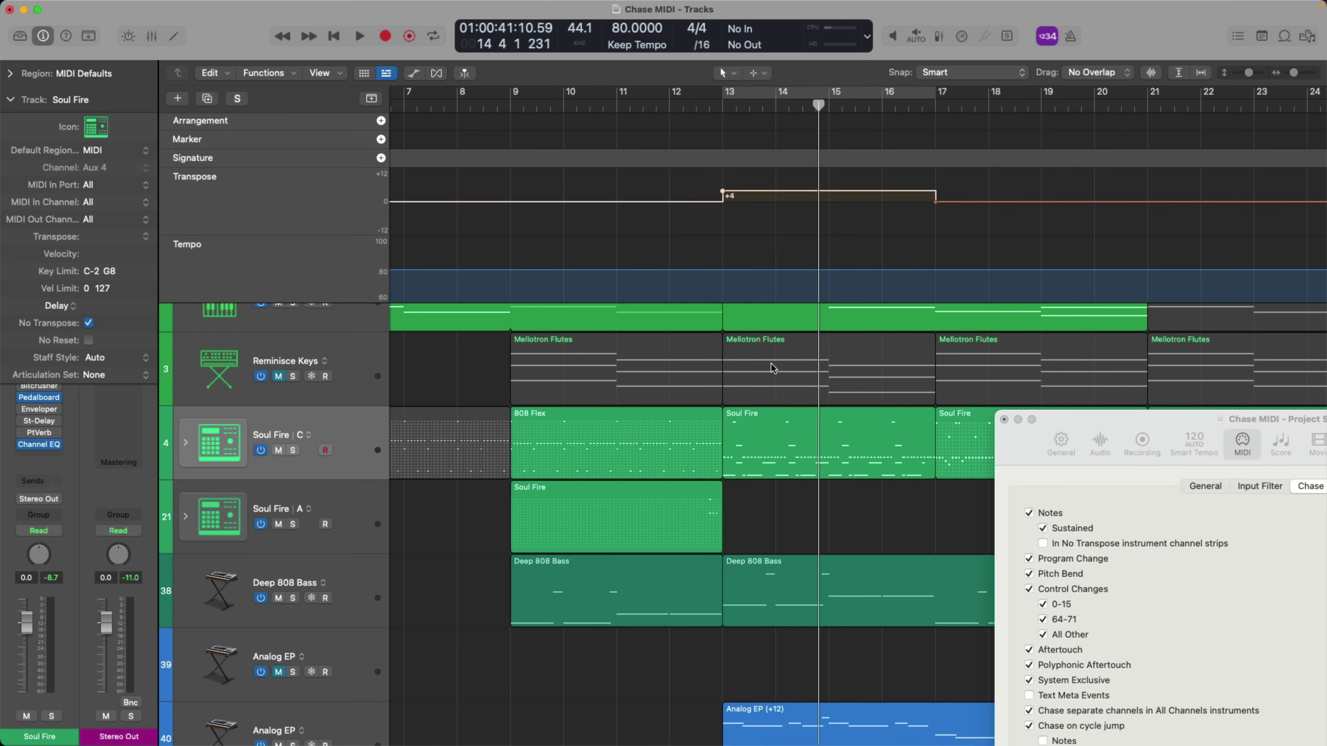
left_click(710, 107)
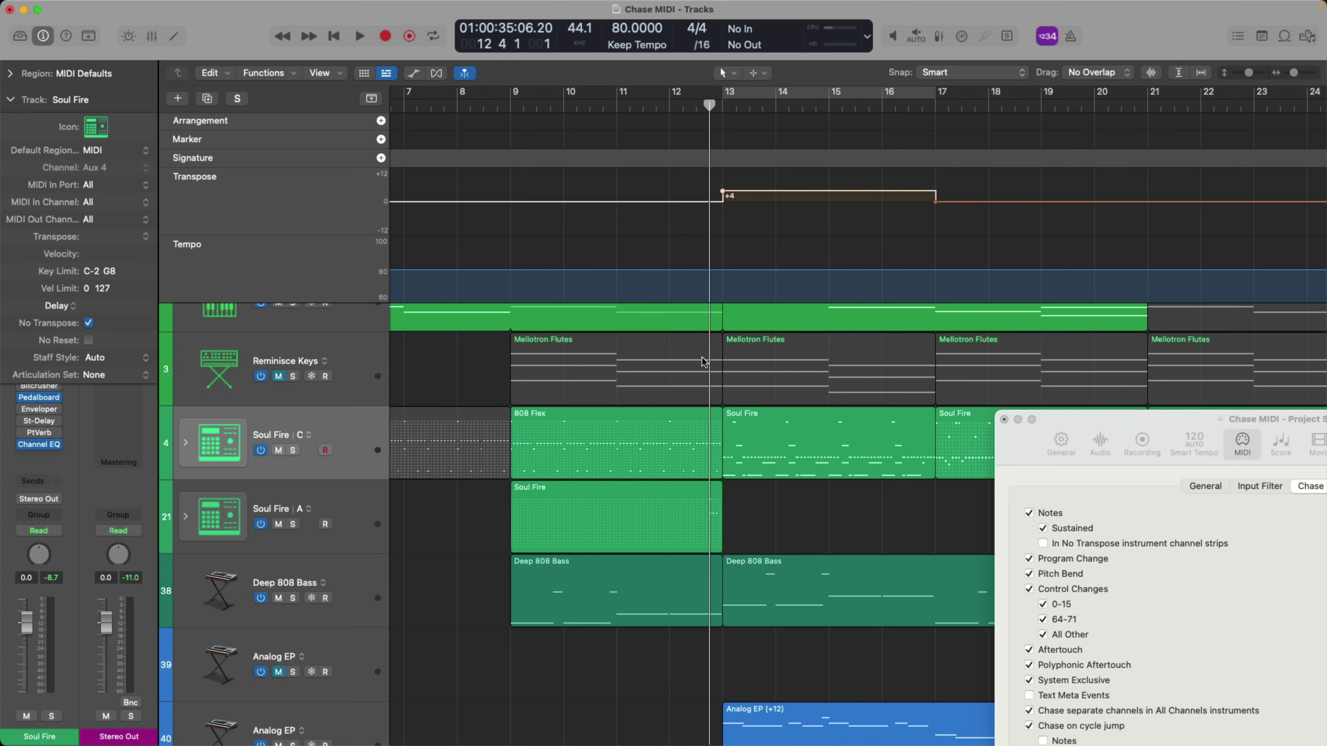
key("space")
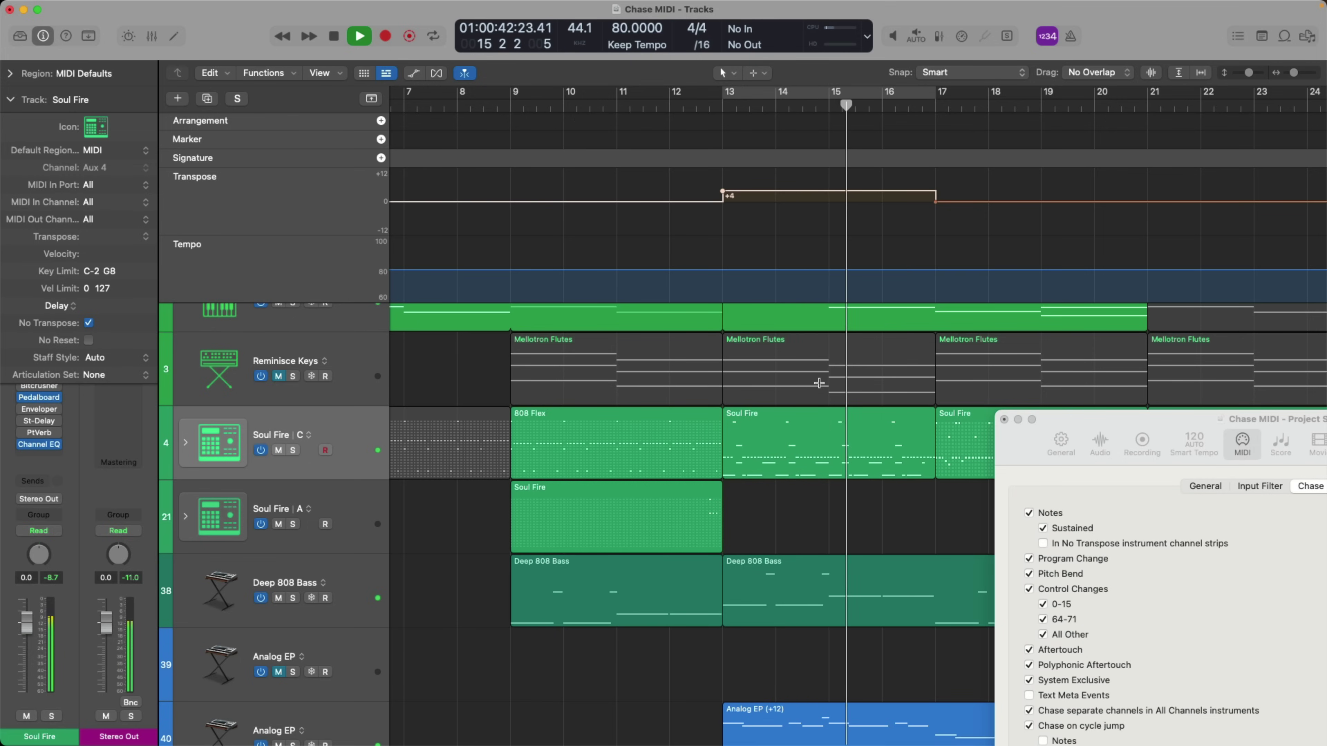
key("space")
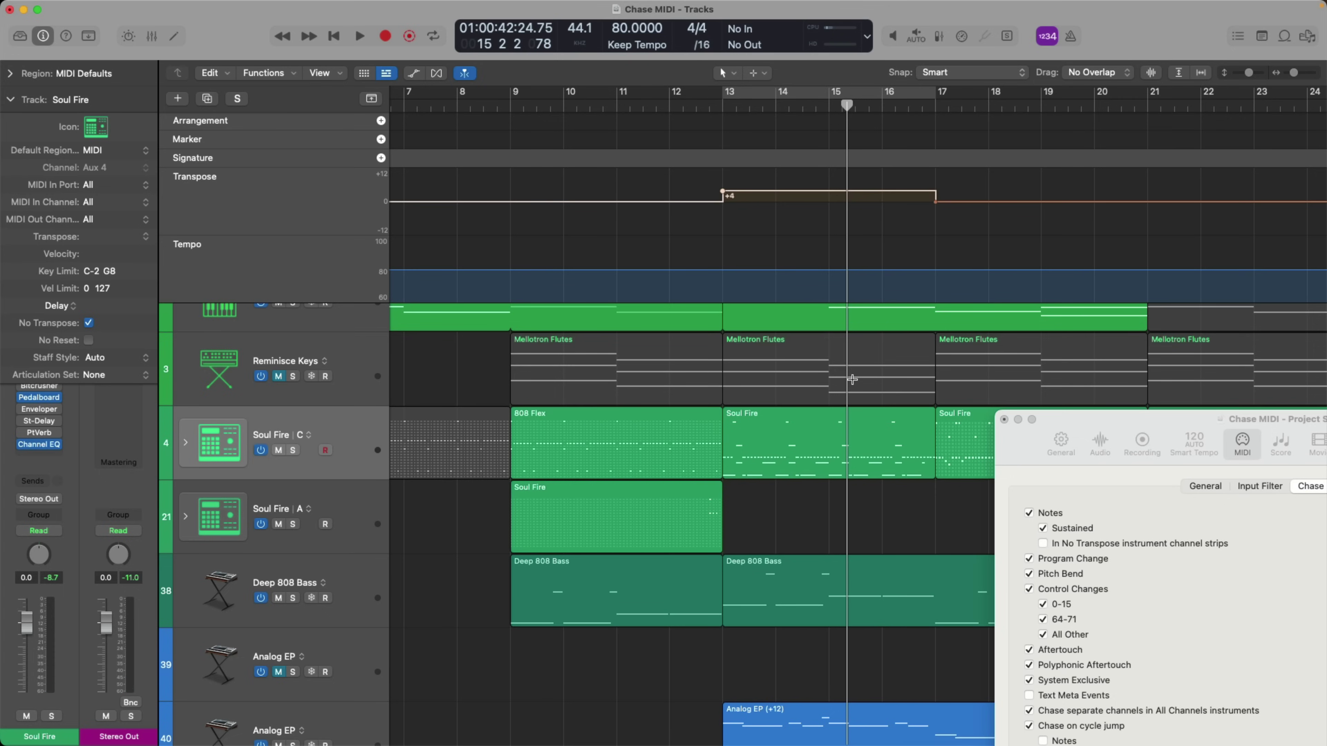
scroll(647, 428, "down", 1)
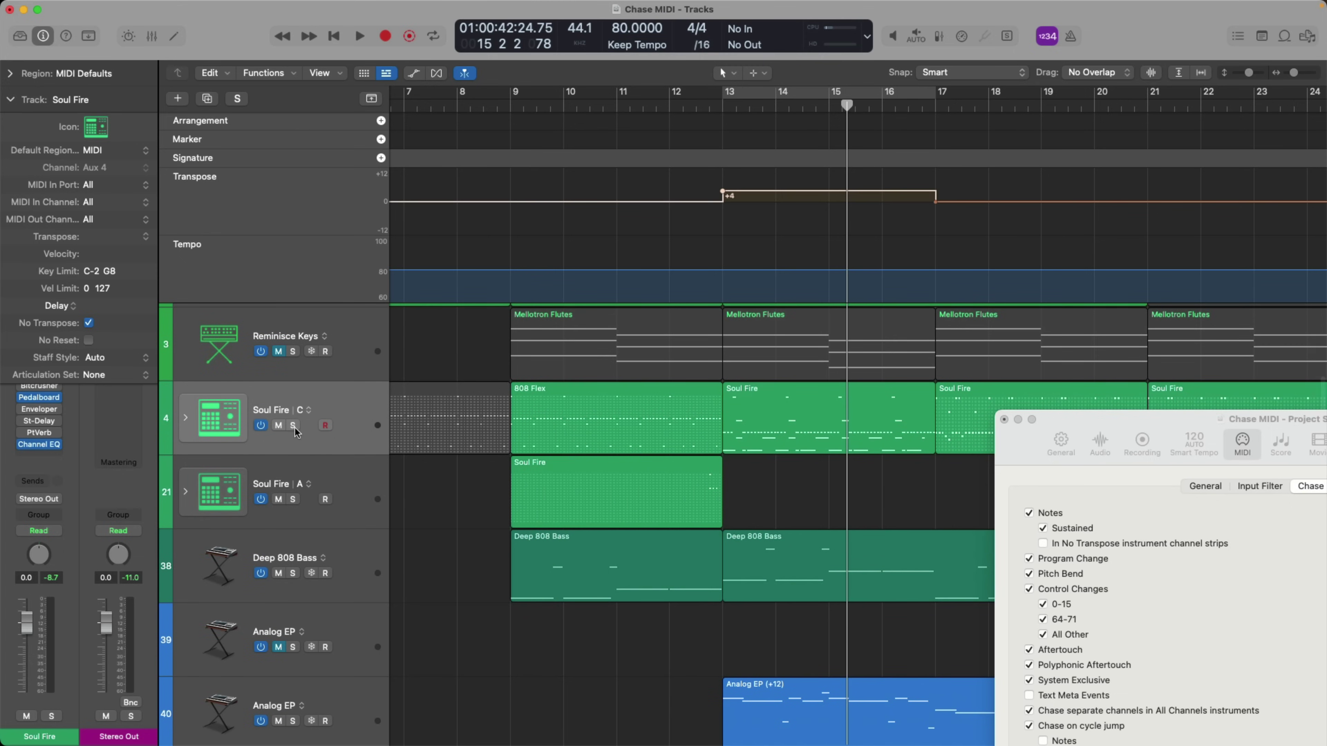
Solo the Soul Fire regions and play them with the +4 transposition.
key("ctrl+s")
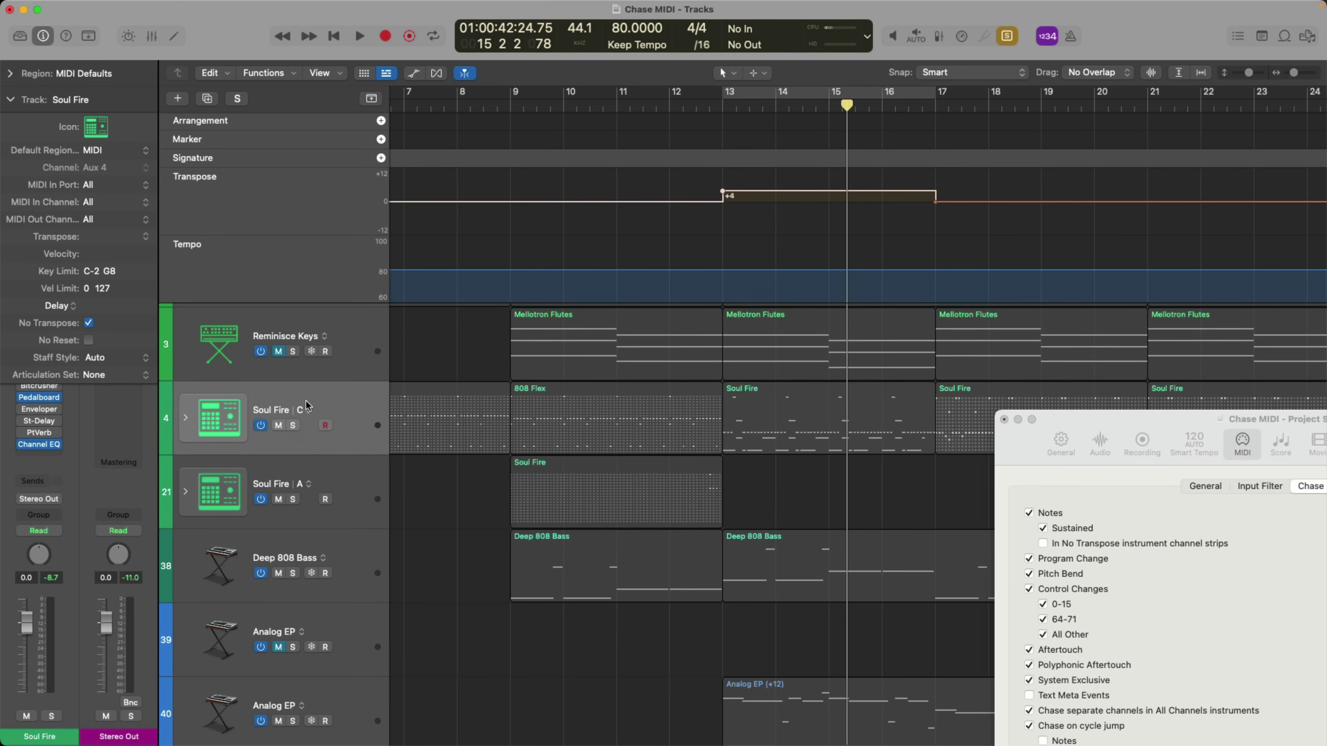
left_click(308, 405)
key("space")
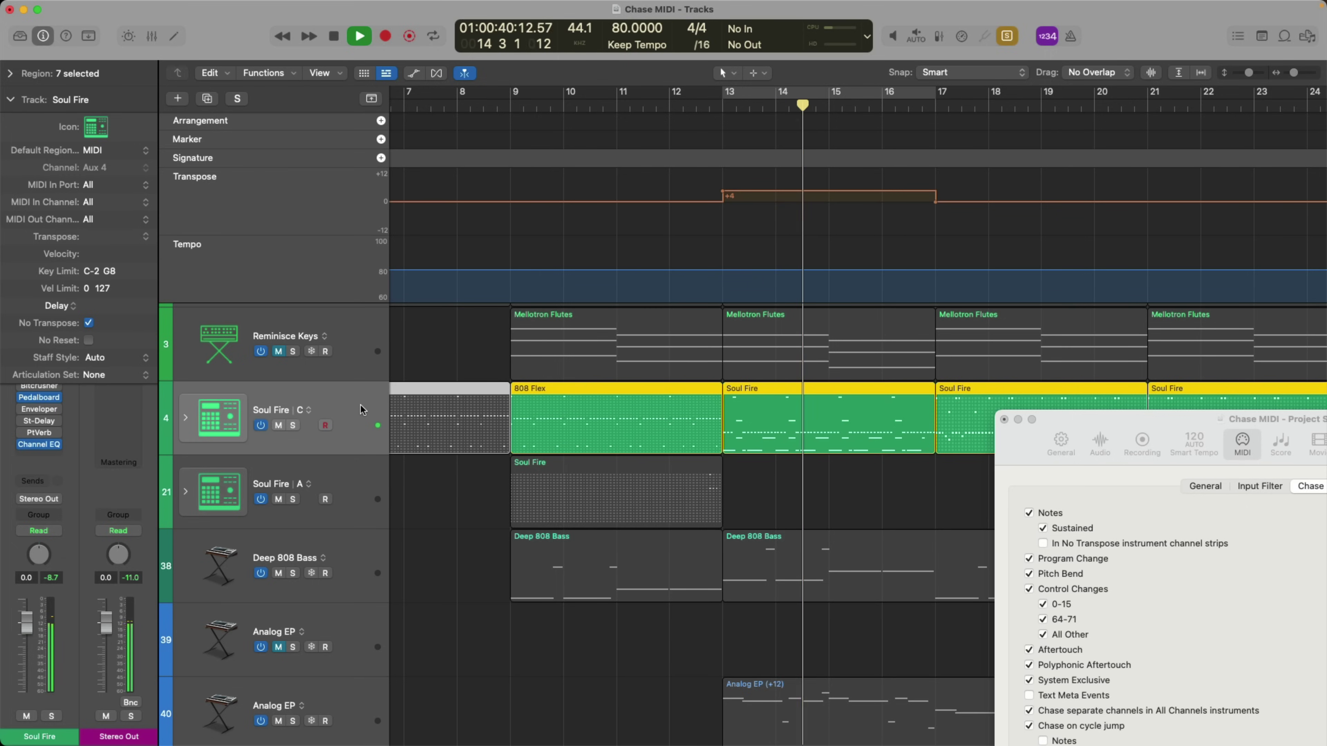
key("space")
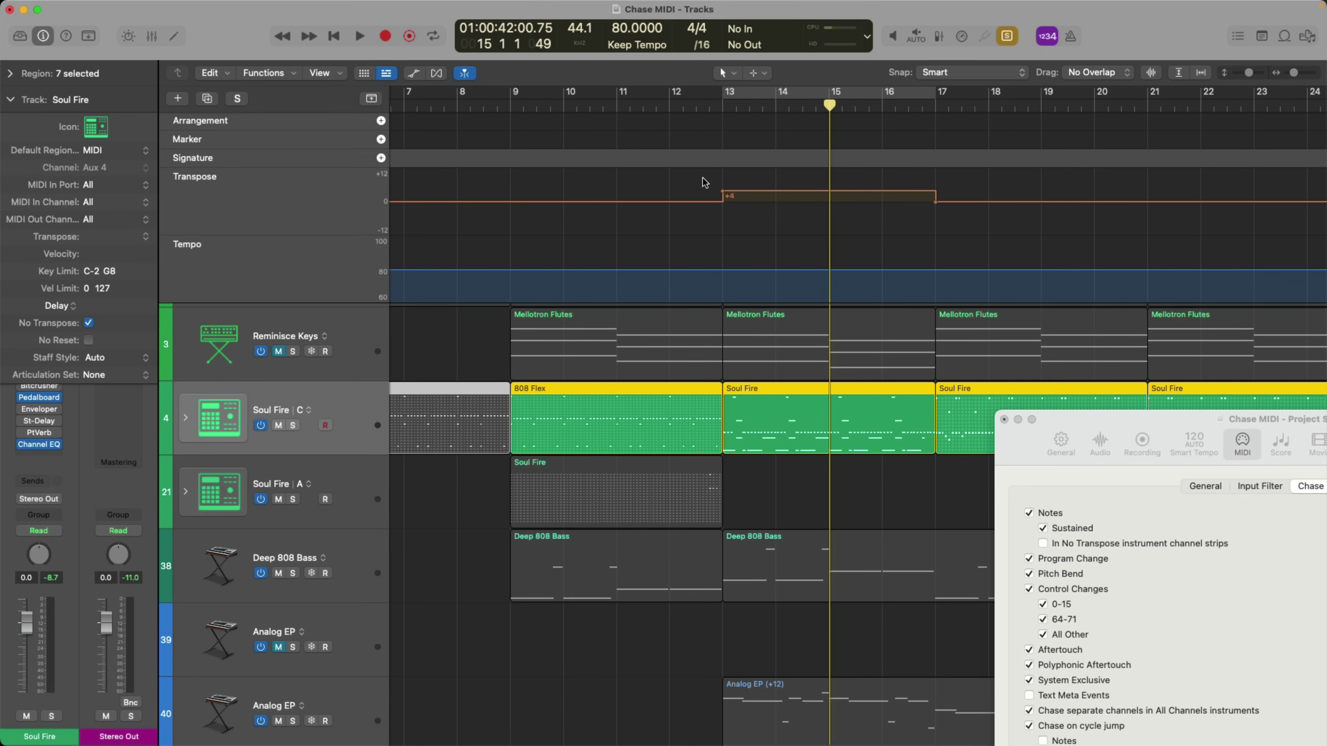
Delete the +4 transposition step and replay briefly from just before bar 13.
key("Delete")
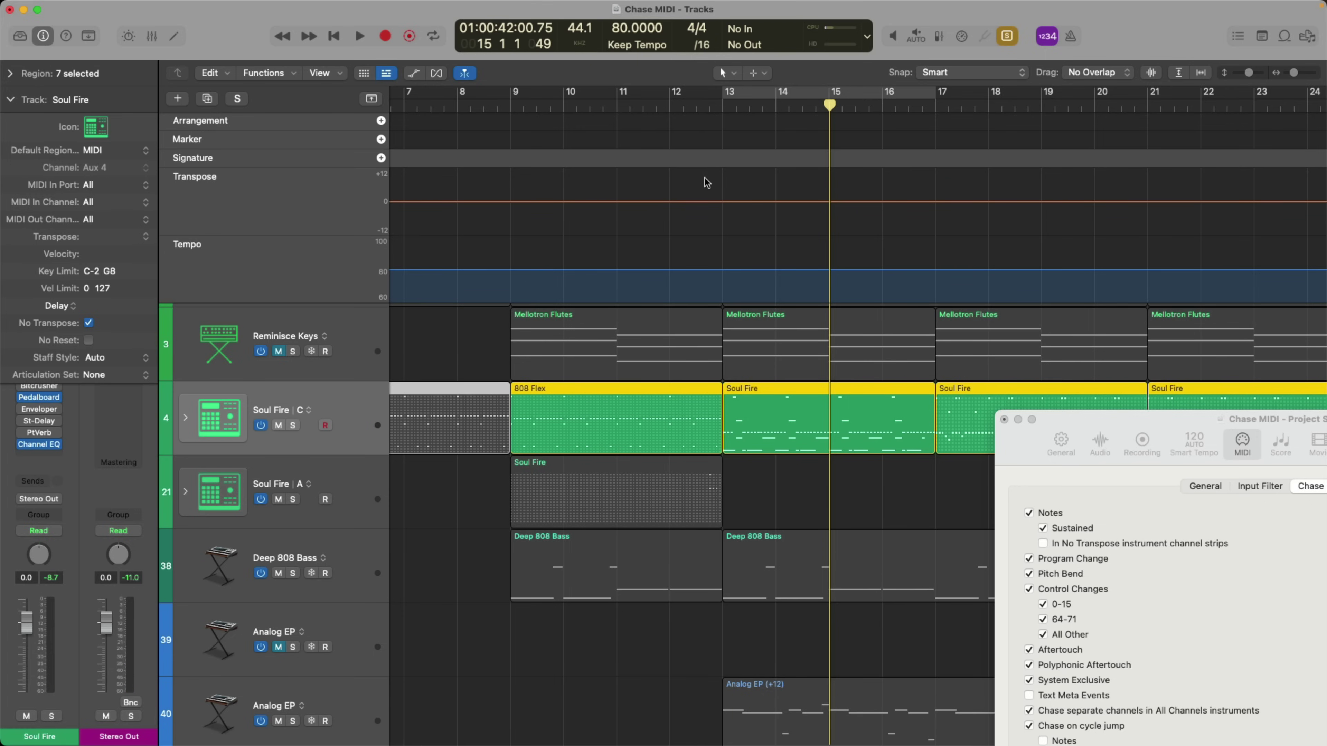
double_click(731, 112)
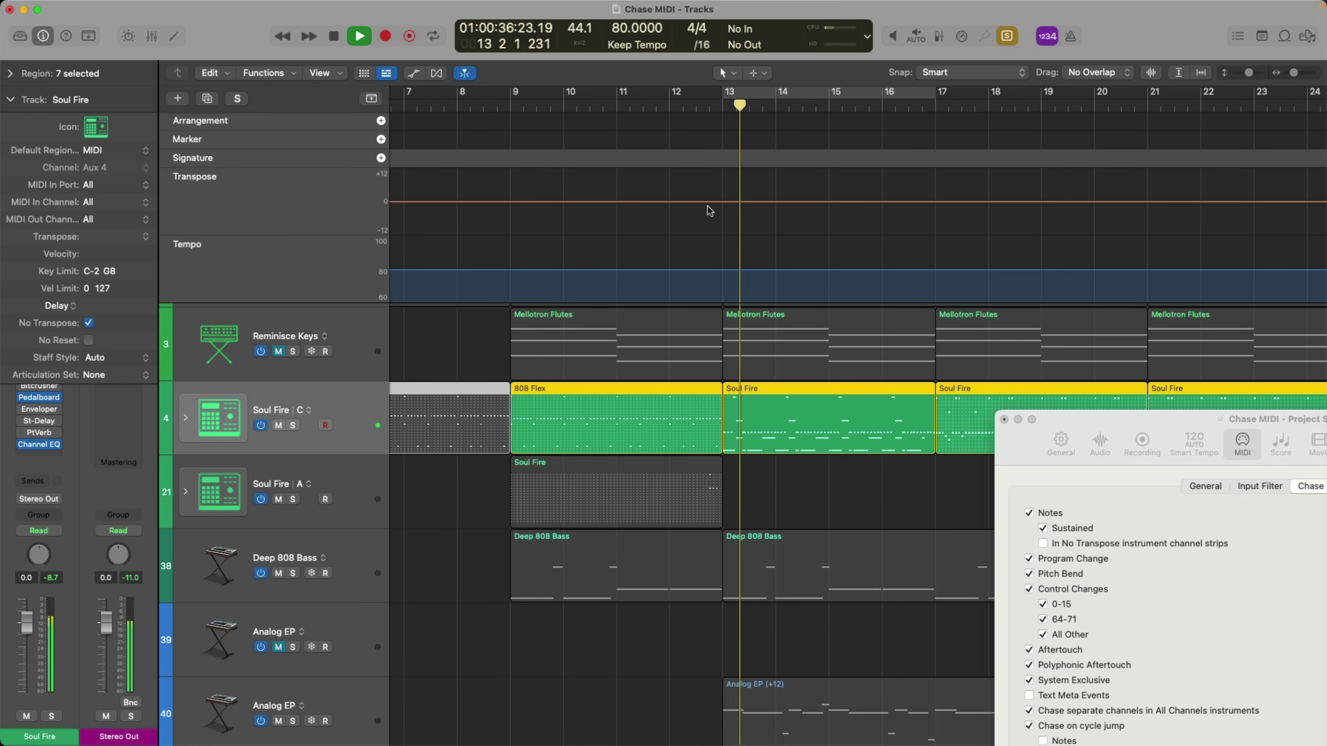
key("space")
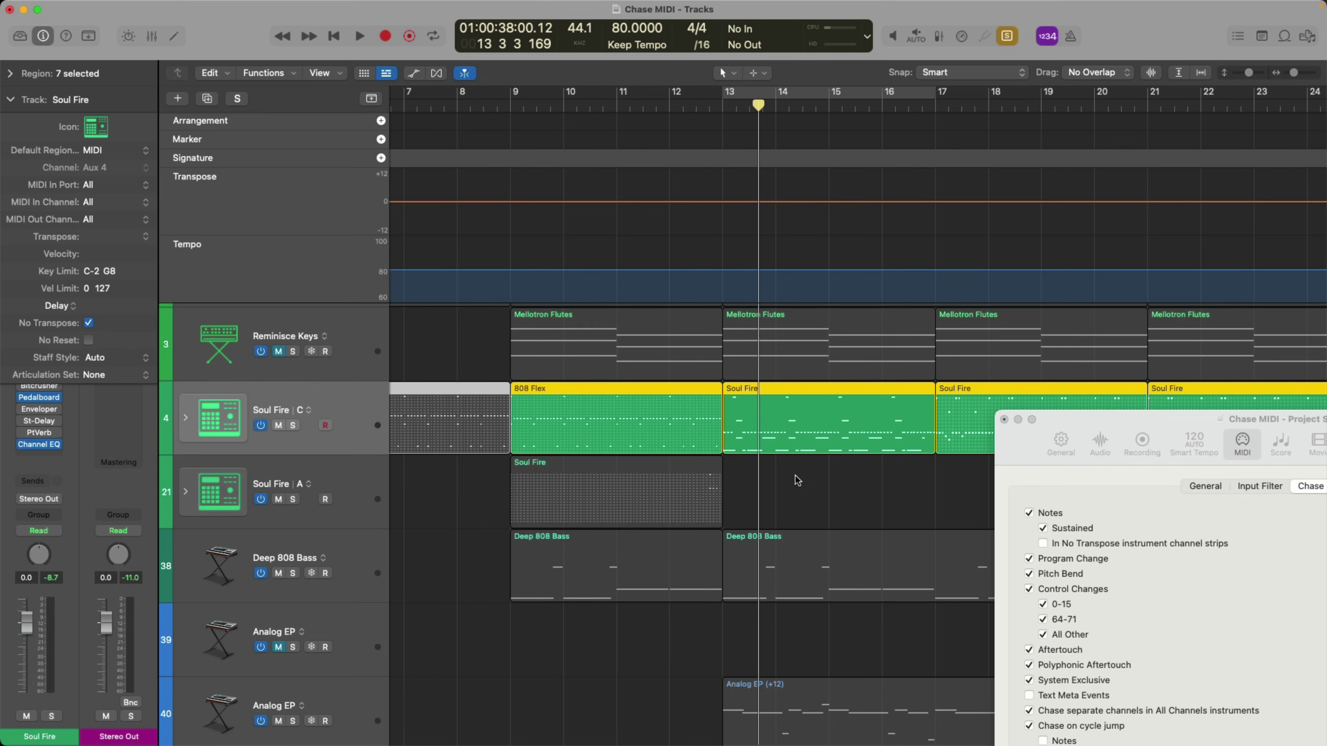
Add transpose points at bars 13 and 17, auditioning that section at +12, then +4.
left_click(723, 202)
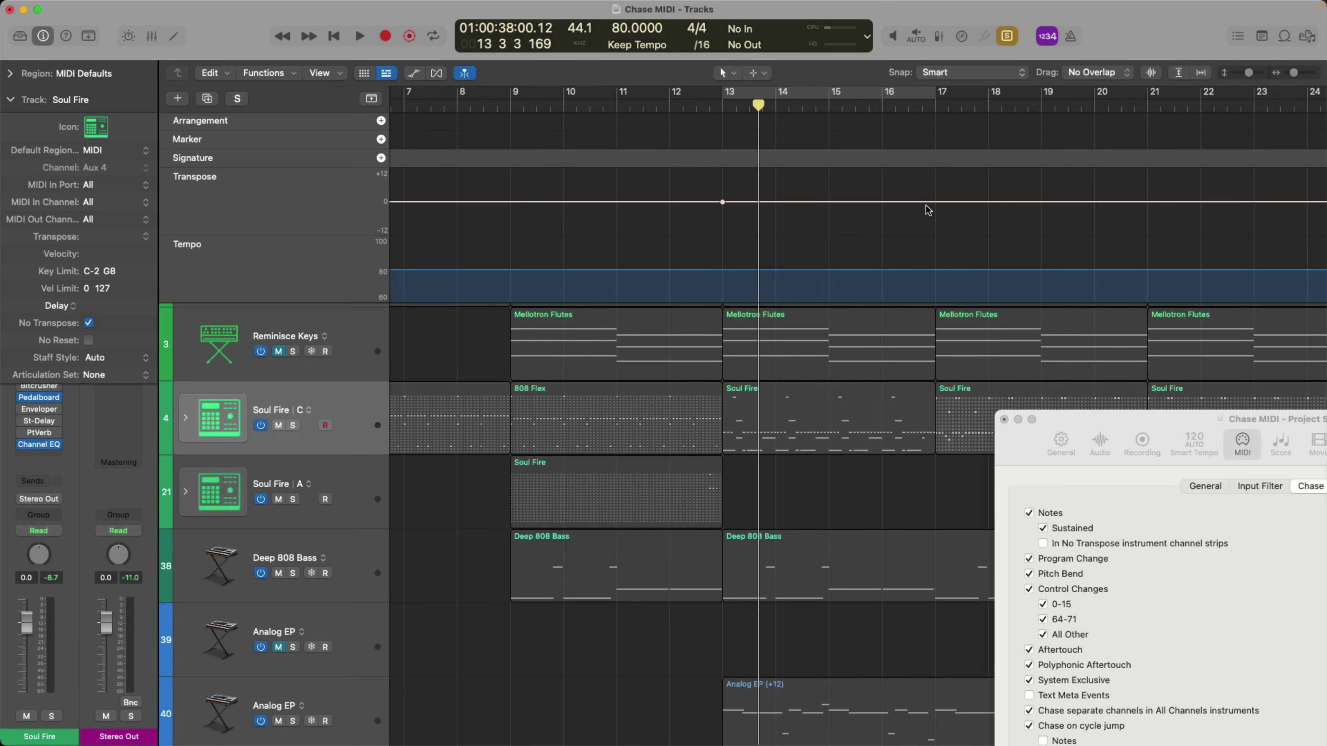
left_click(936, 202)
left_click_drag(899, 201, 898, 169)
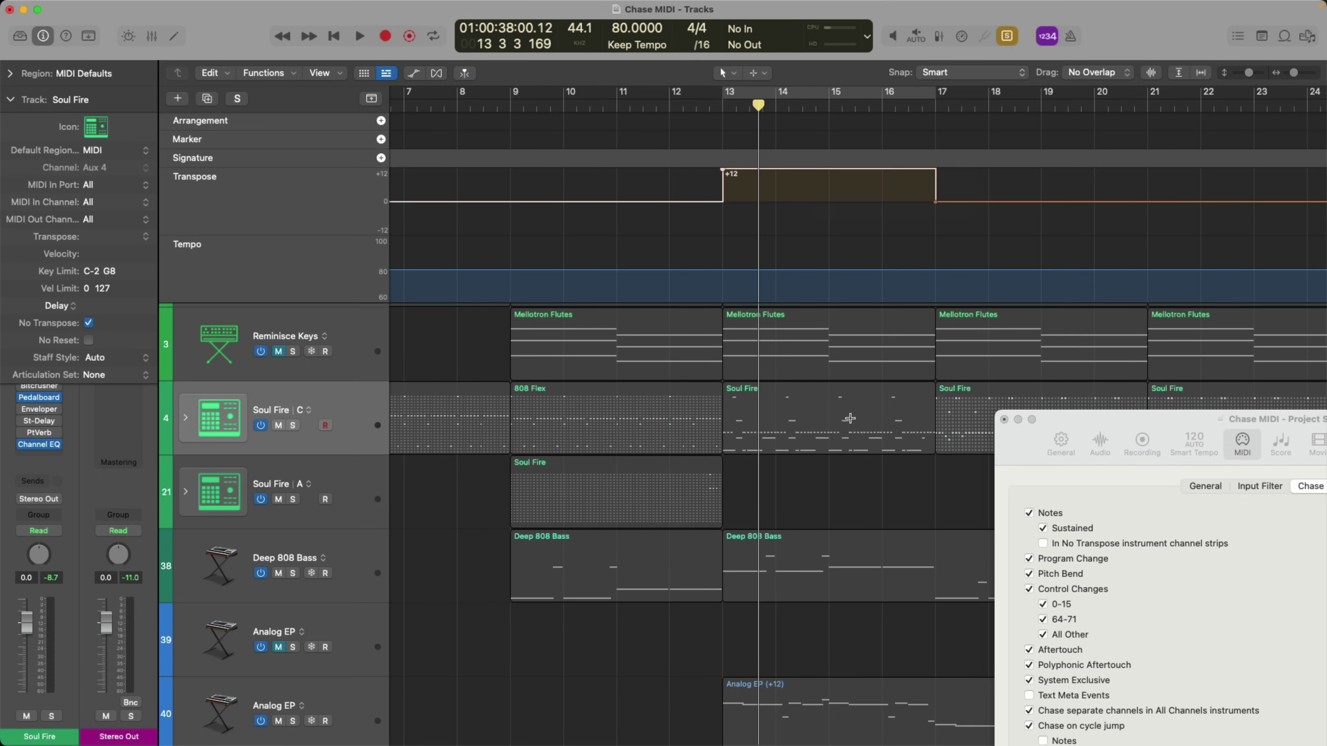
left_click(818, 375)
left_click(812, 391)
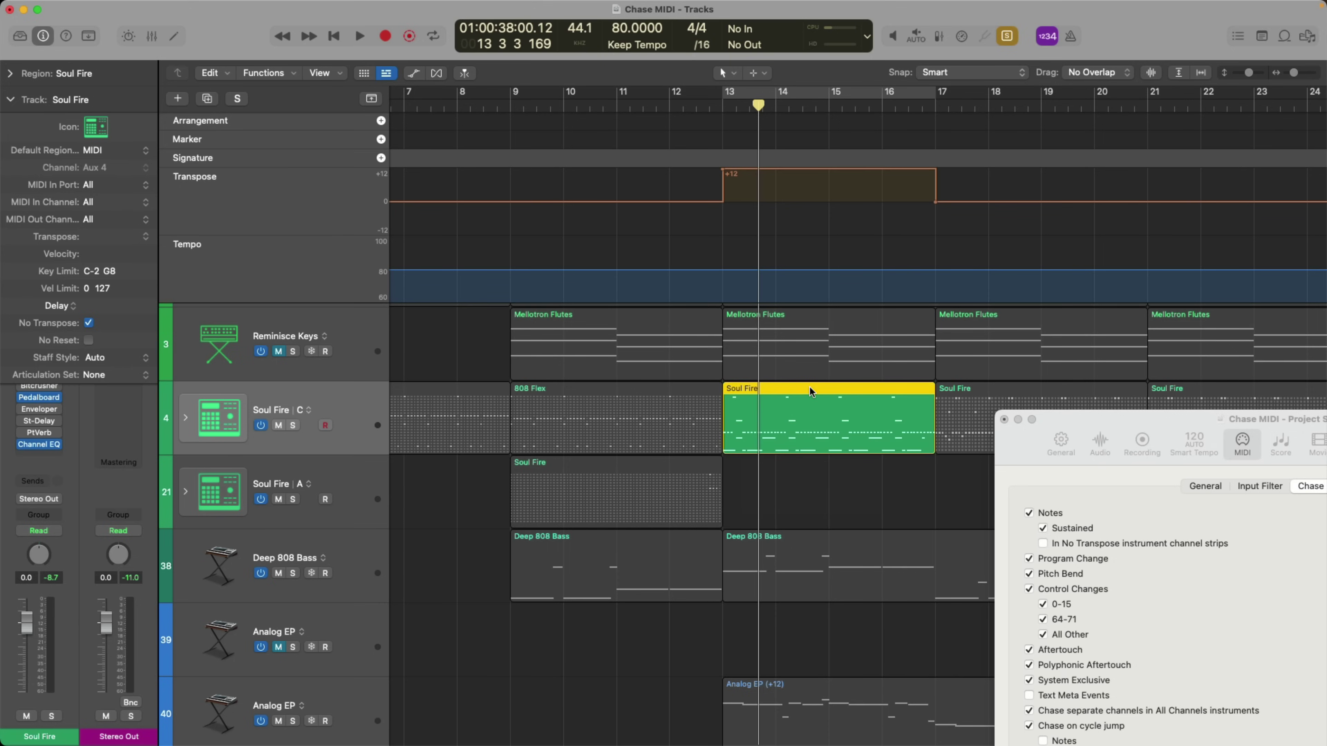
key("space")
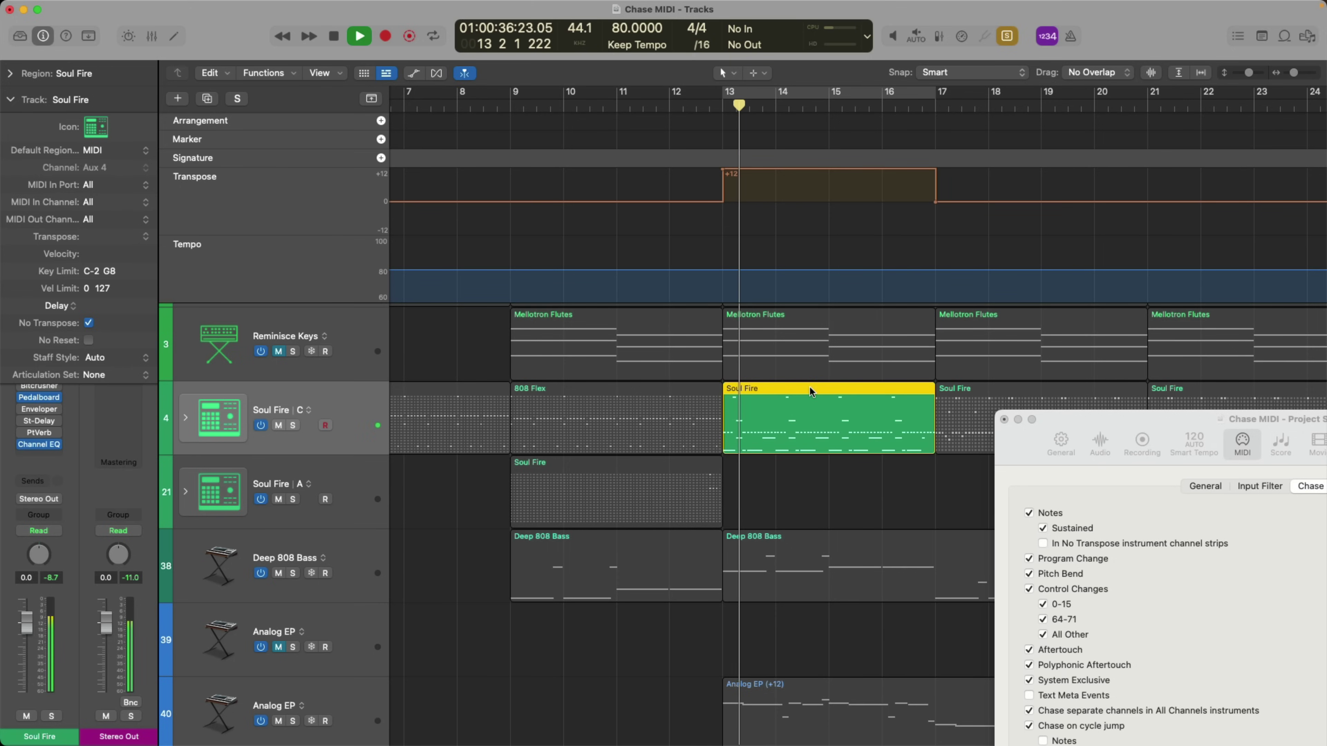
left_click_drag(782, 170, 780, 191)
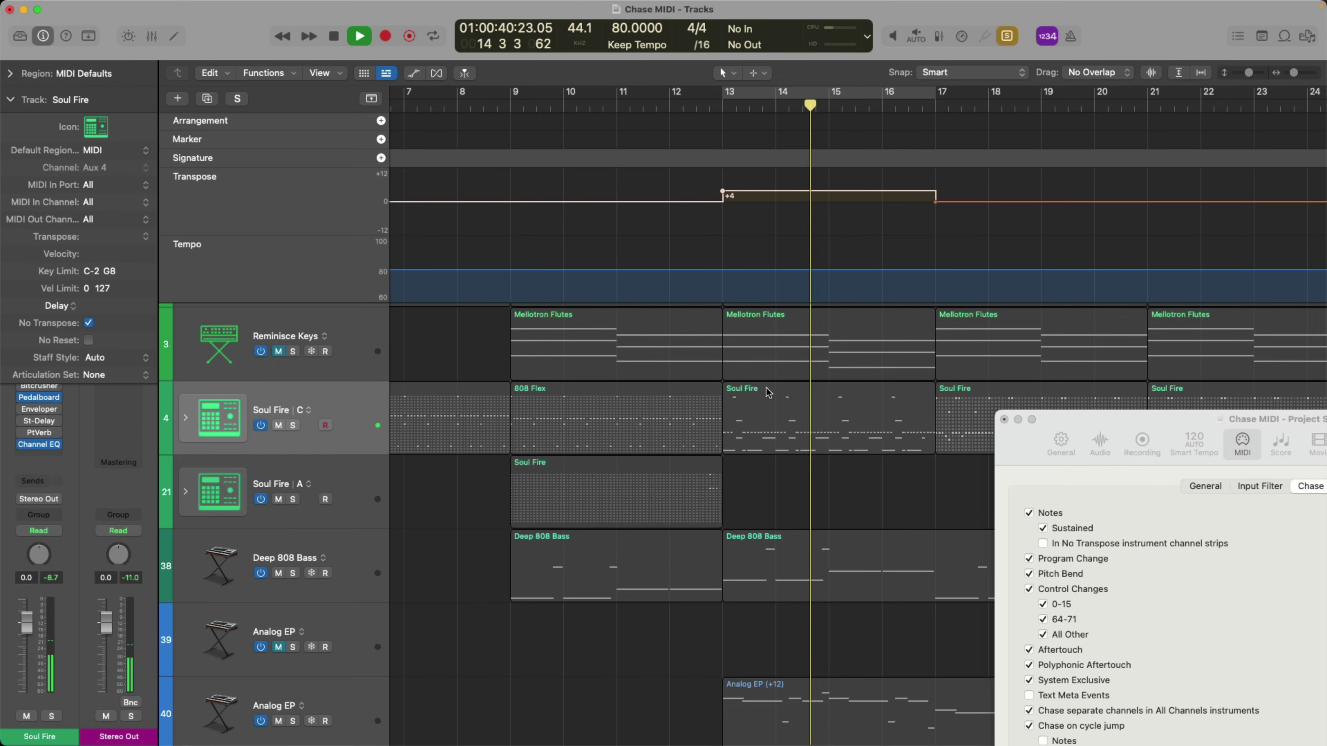
left_click(766, 393)
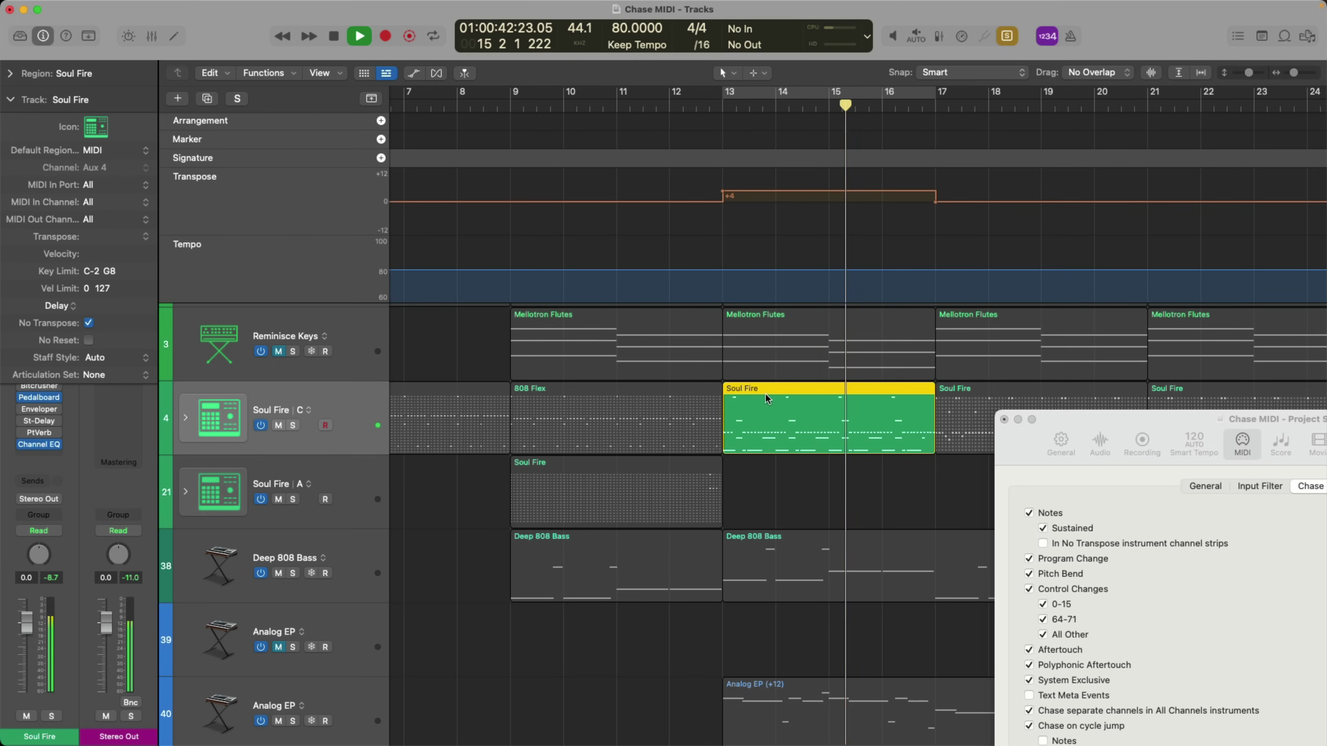
key("space")
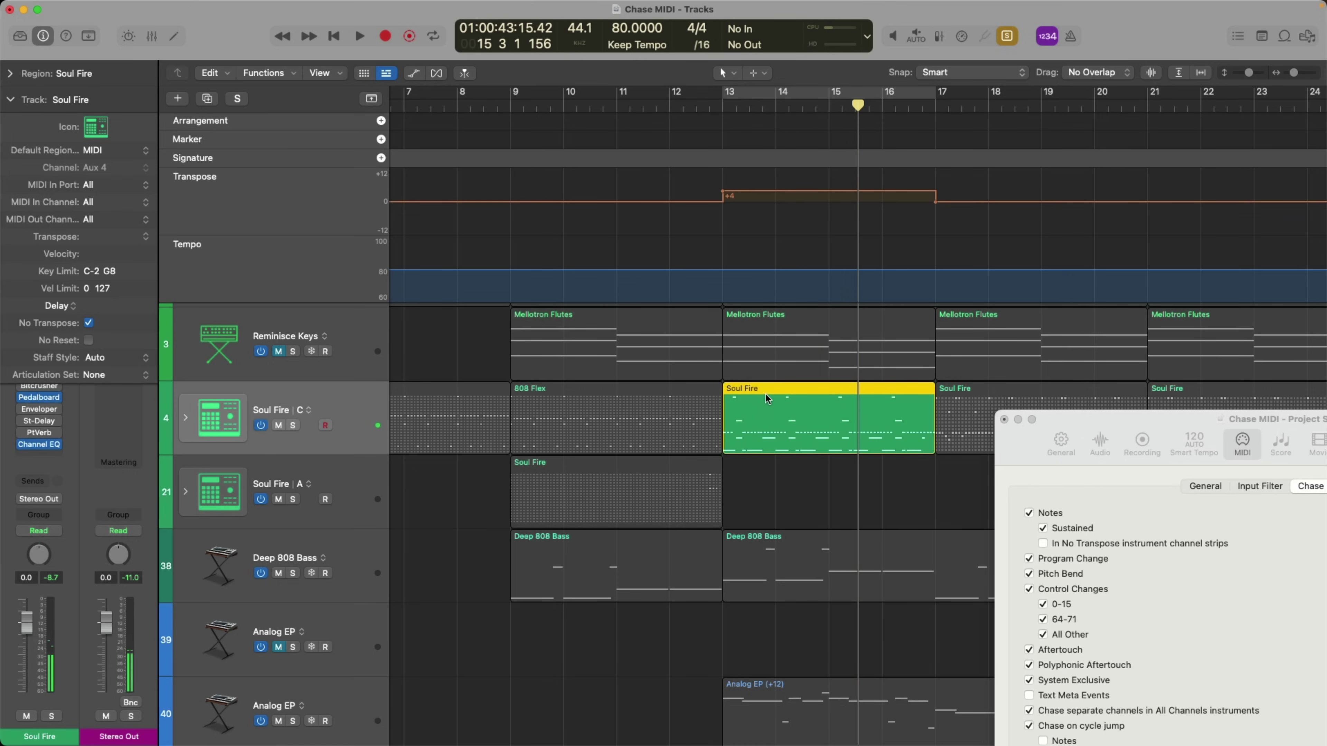
Solo the second Deep 808 Bass region, audition the section at 0, then undo back to +4.
key("super+a")
scroll(750, 487, "down", 4)
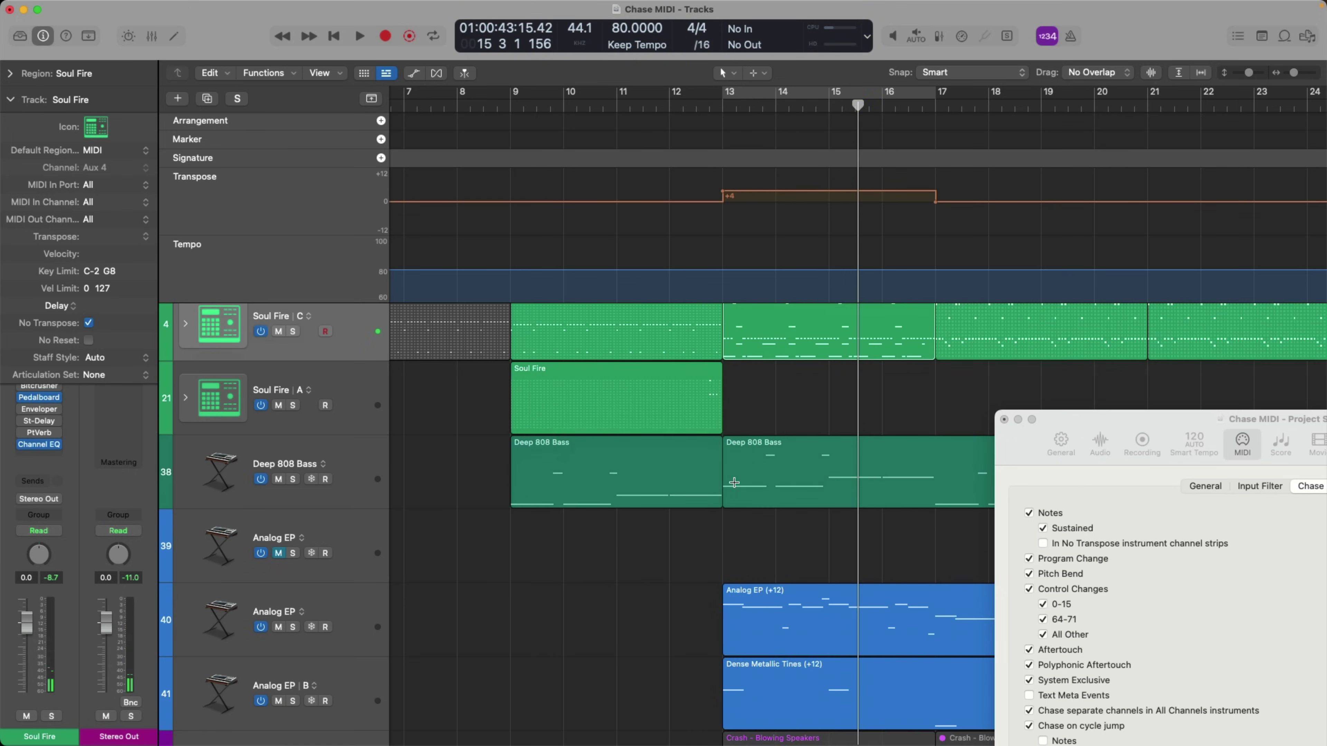
left_click(745, 444)
key("ctrl+s")
key("shift+space")
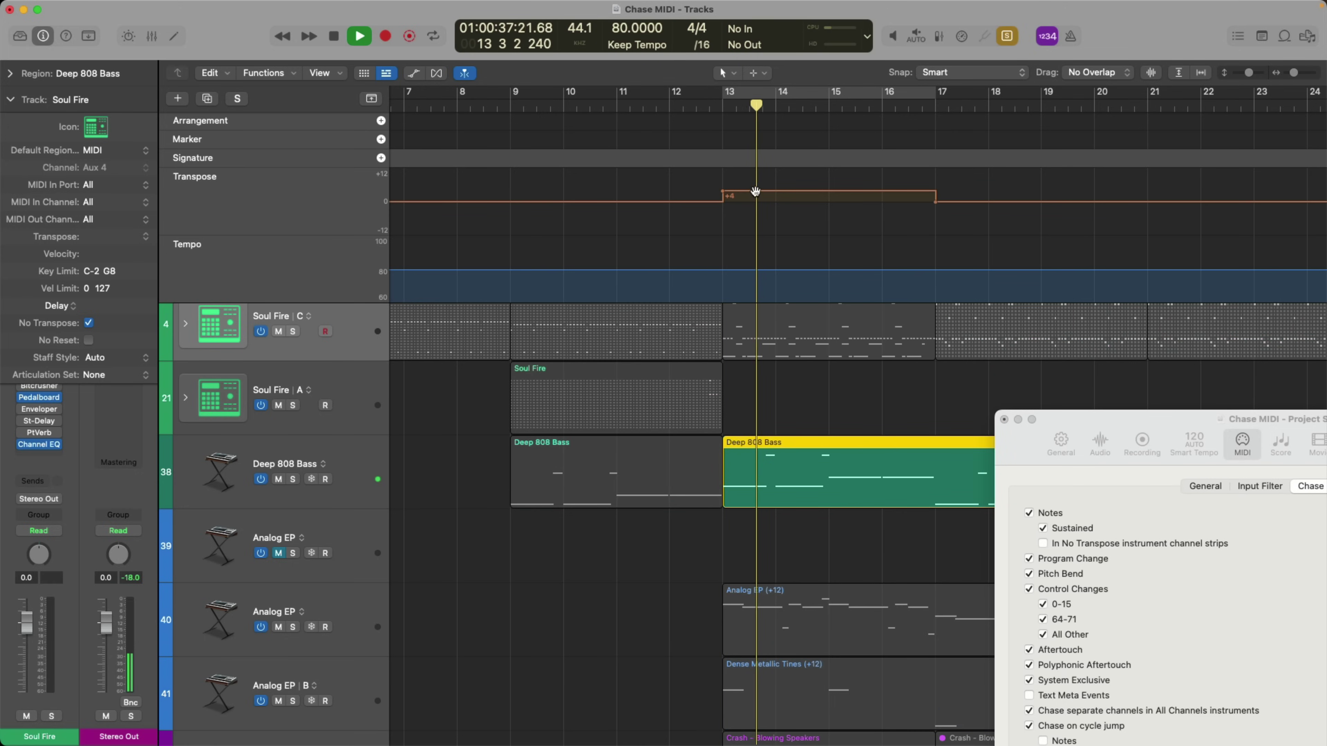
left_click_drag(755, 191, 755, 204)
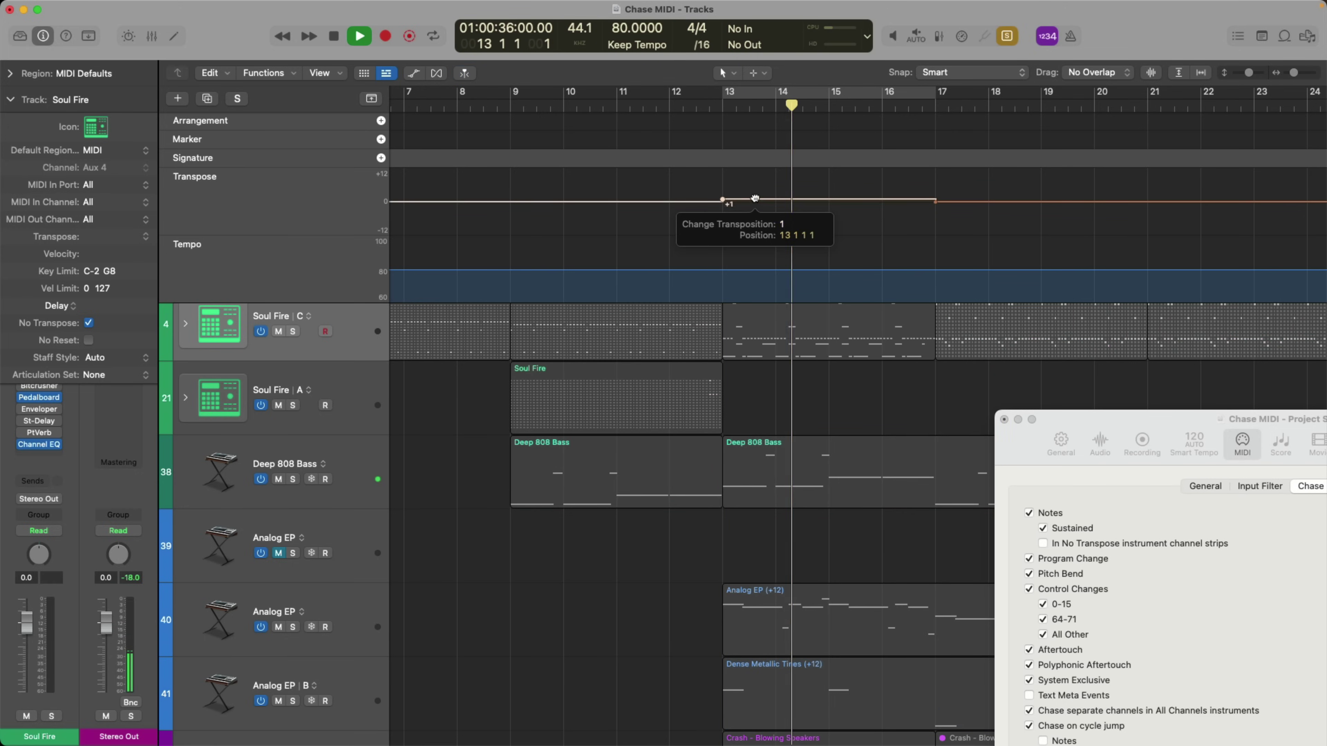
left_click(750, 456)
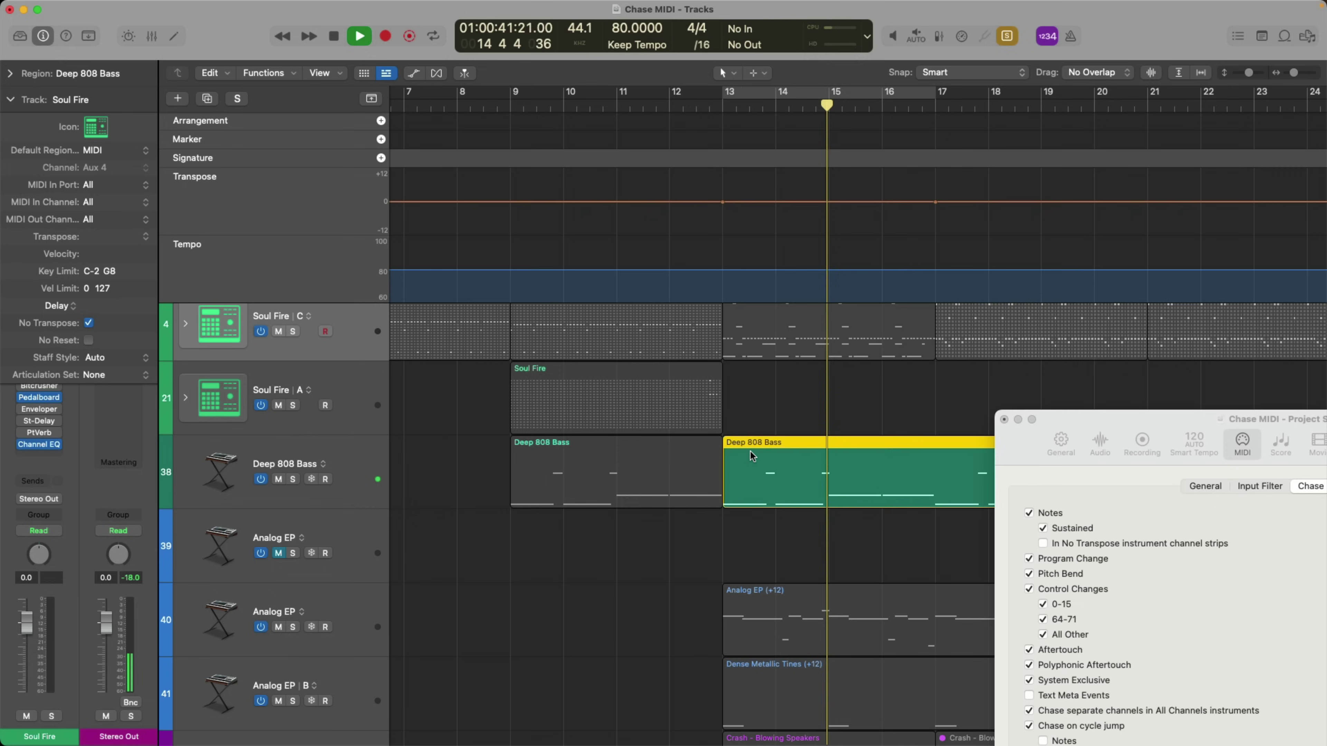
key("shift+space")
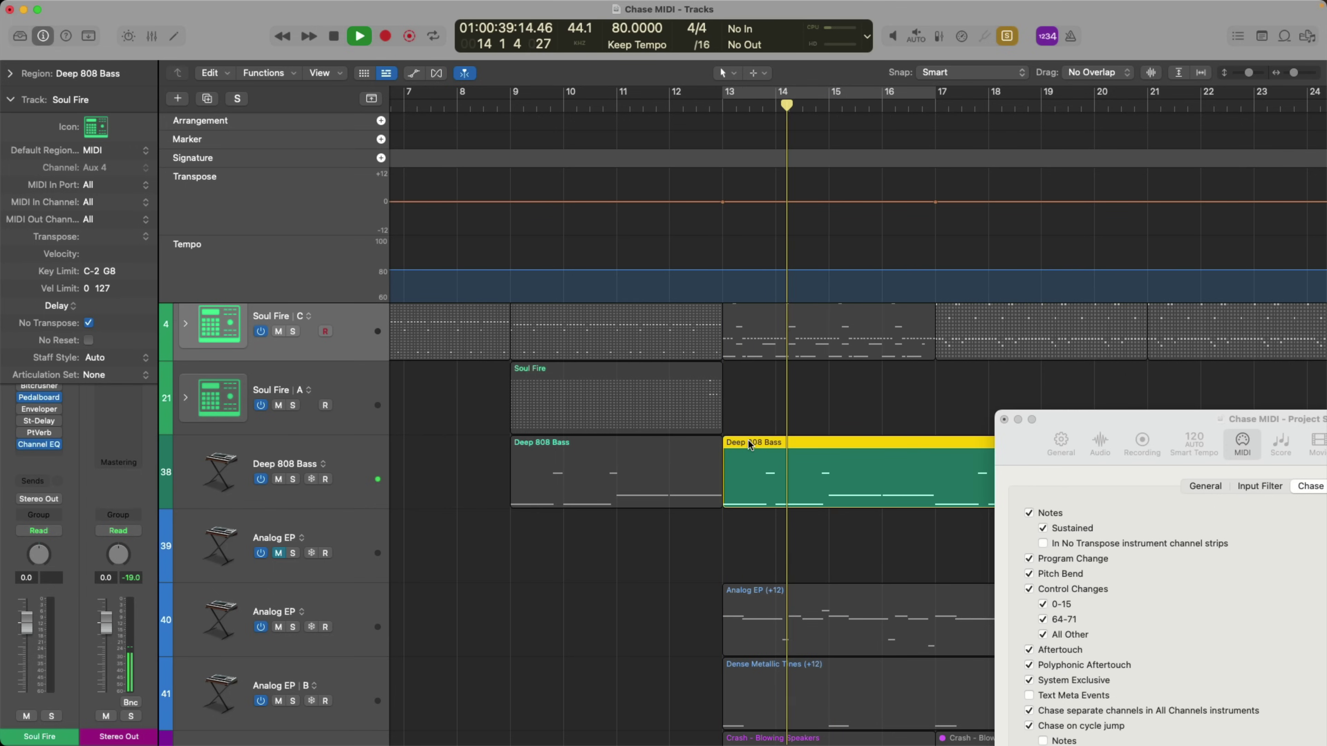
key("space")
key("super+z")
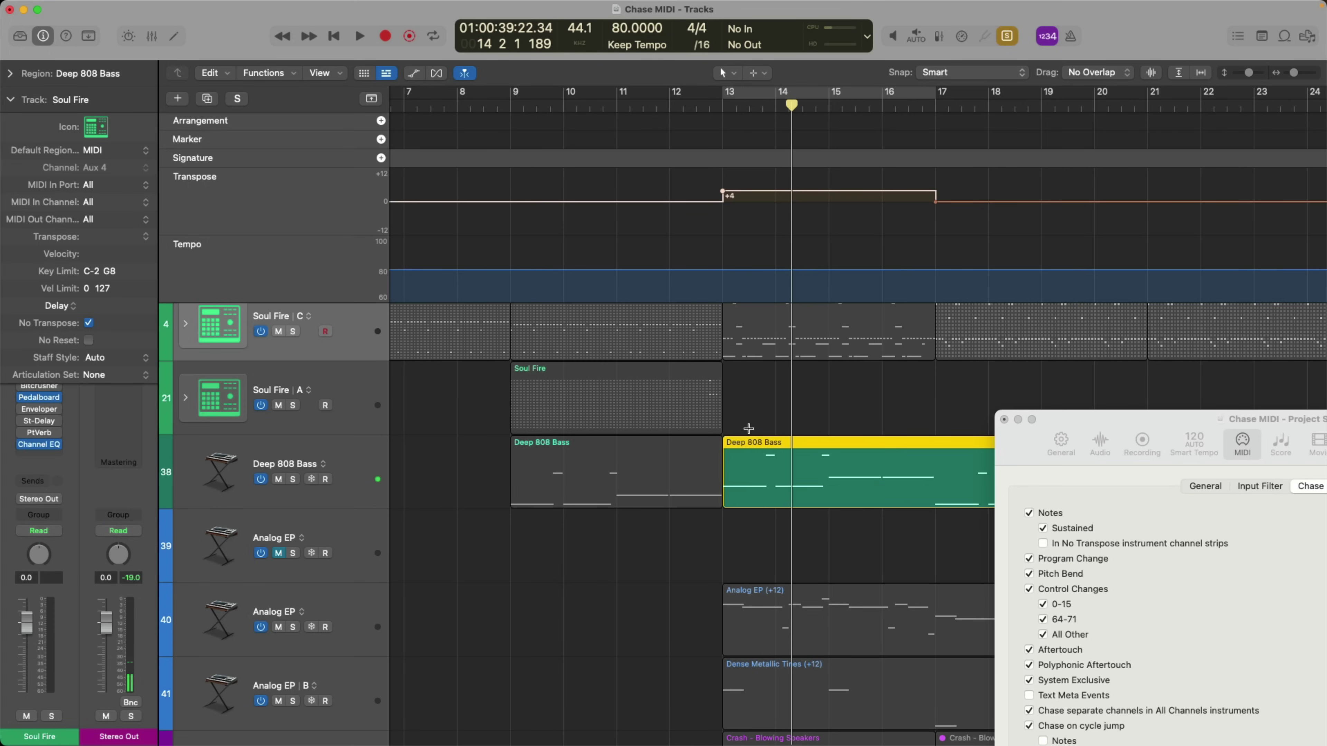
scroll(766, 386, "up", 2)
Select the Soul Fire regions, zoom in around bar 13 and solo the track.
left_click(766, 387)
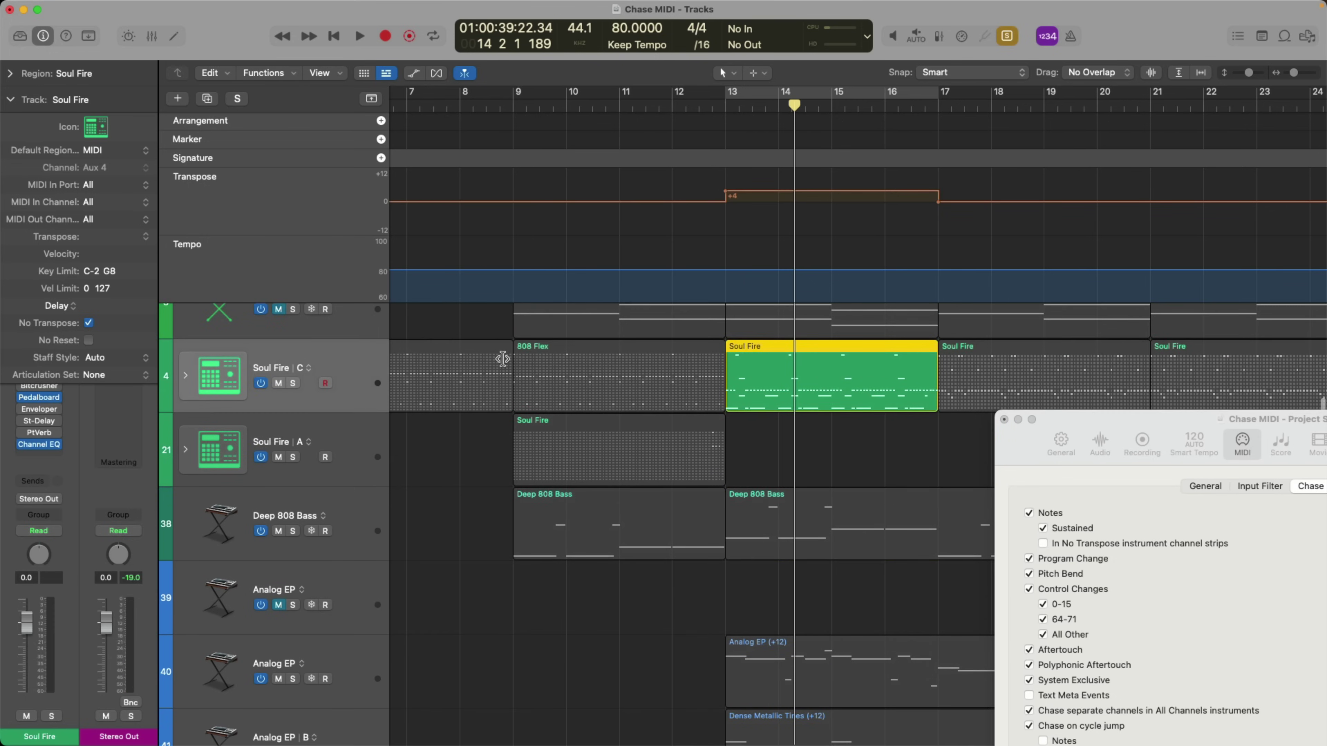
left_click(325, 357)
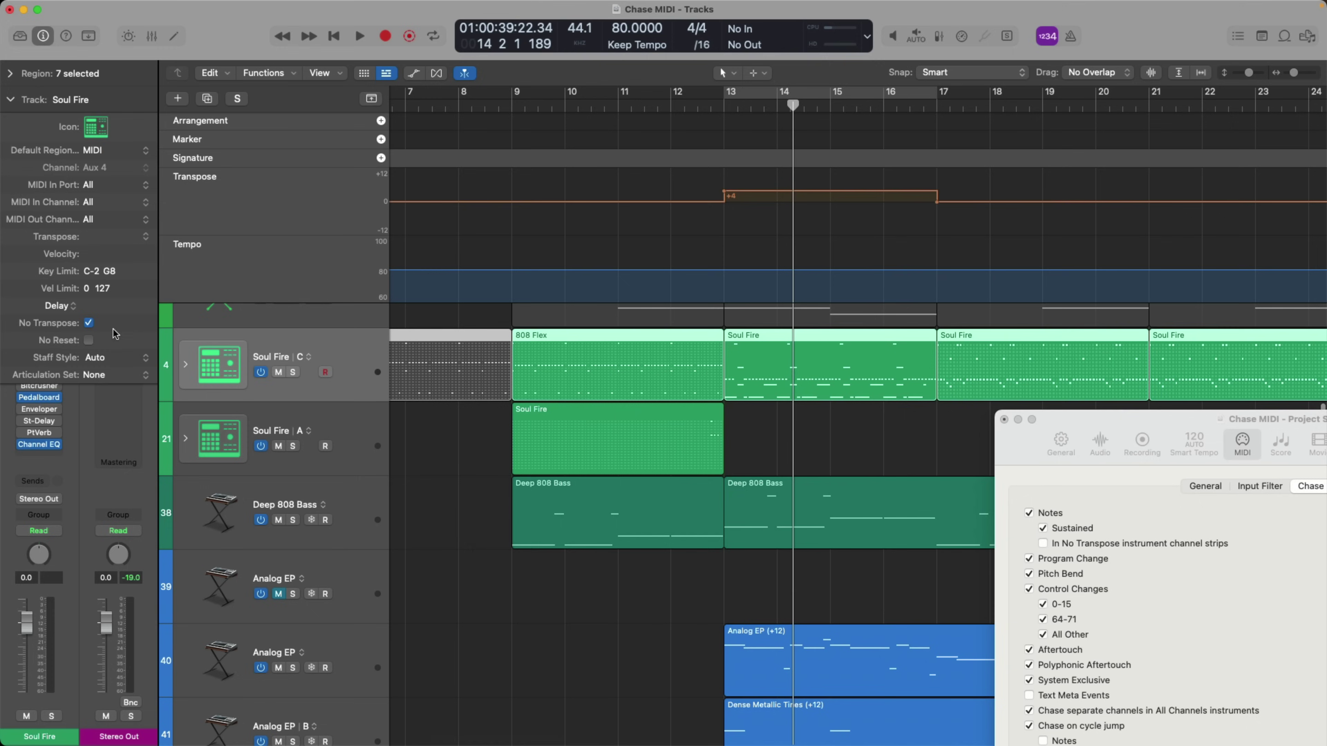
scroll(587, 401, "up", 2)
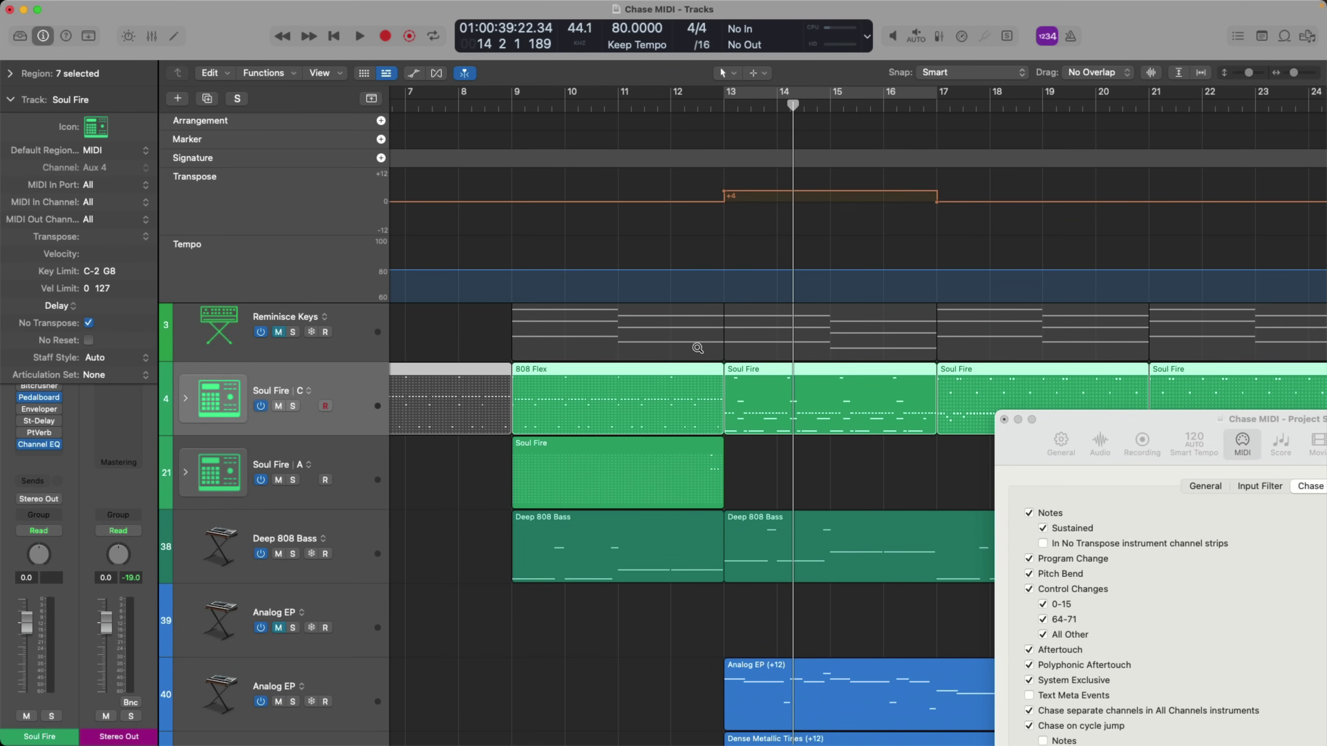
left_click_drag(698, 348, 898, 478)
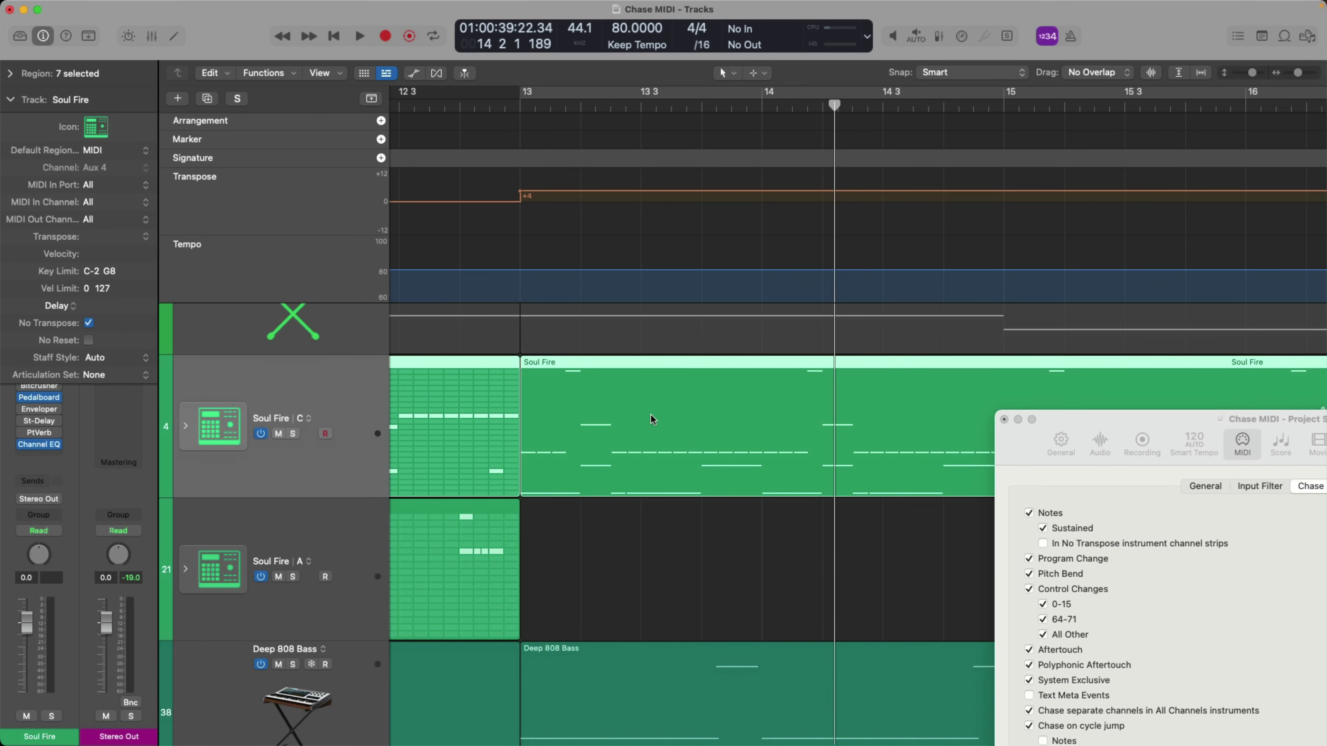
left_click(294, 434)
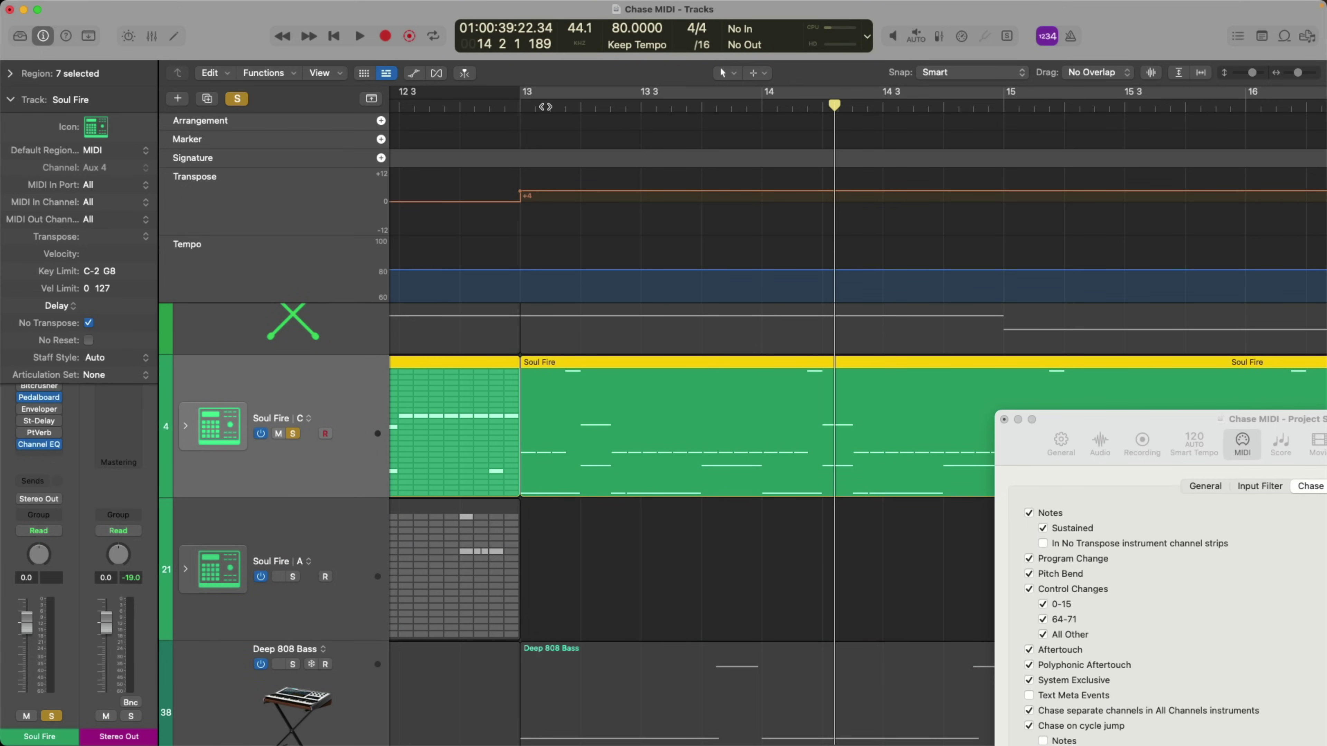
Play Soul Fire from bar 13, beat 2 and beat 4, and bring Project Settings fully into view.
left_click(545, 106)
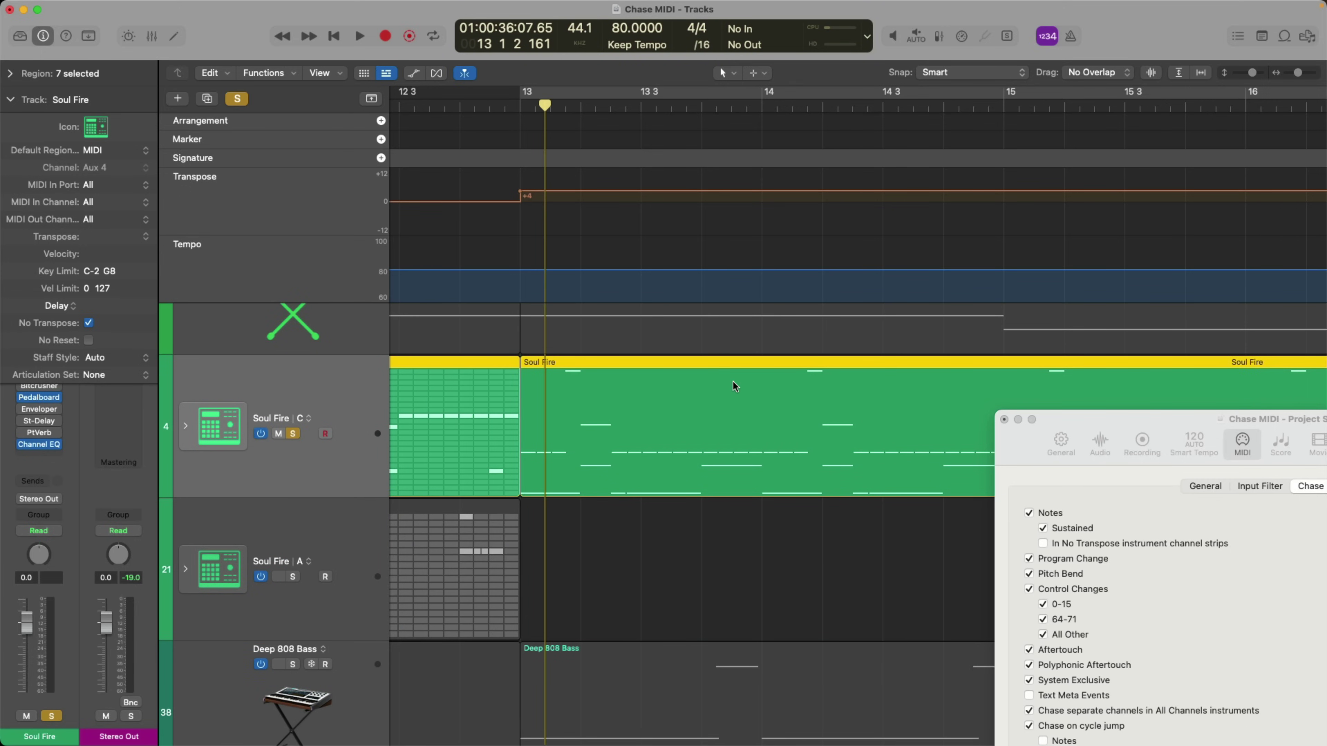
key("space")
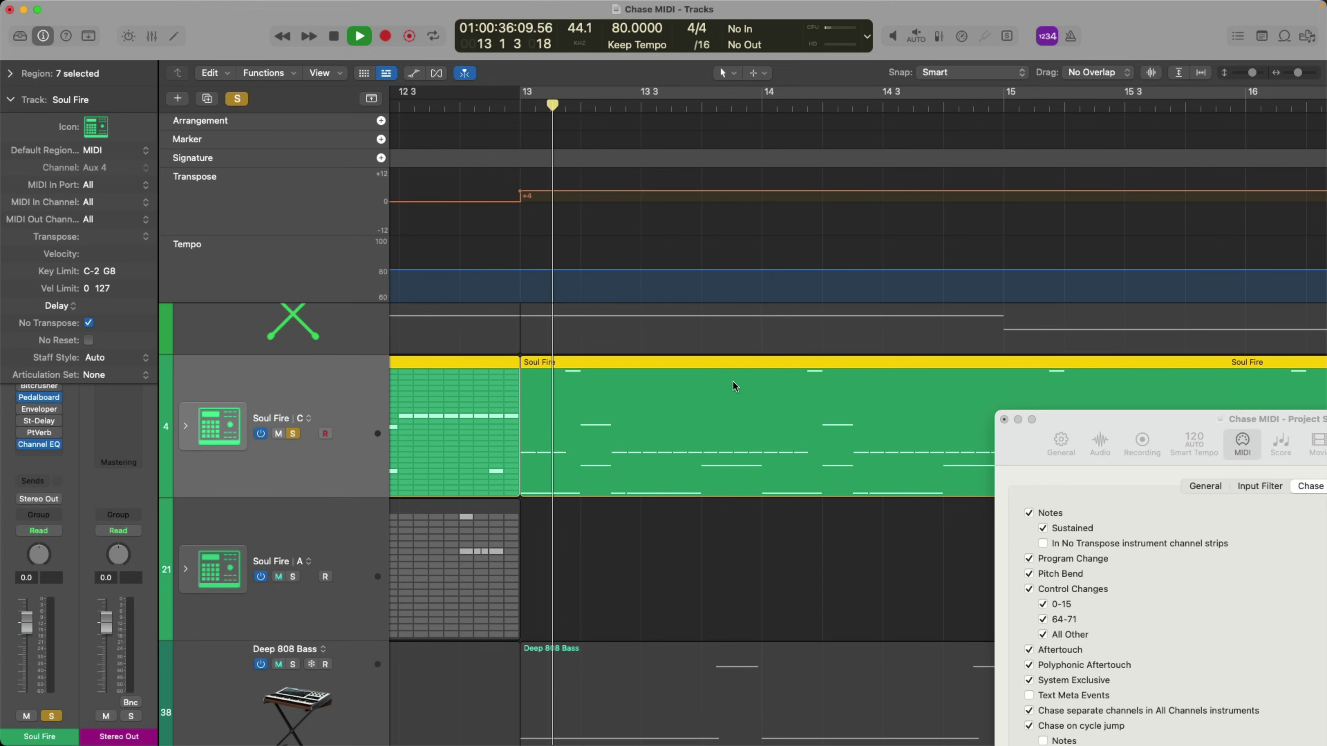
key("space")
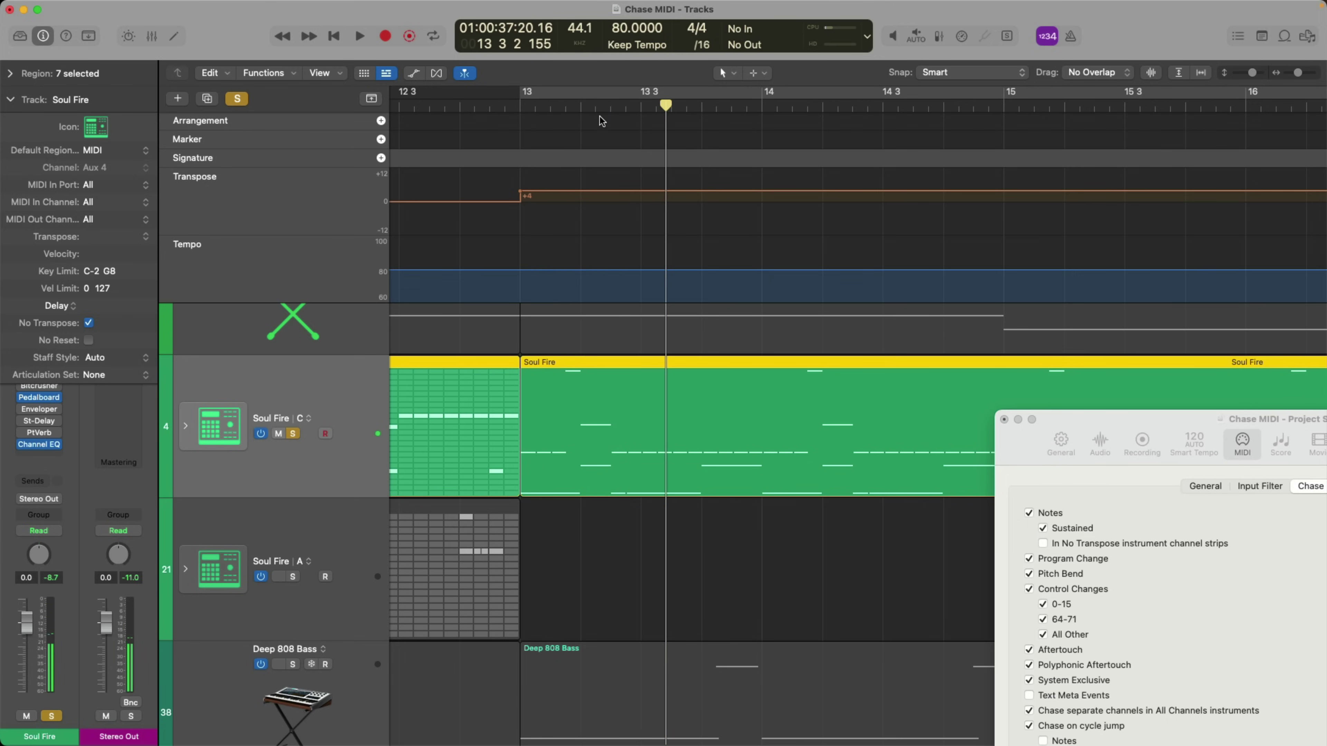
left_click(594, 105)
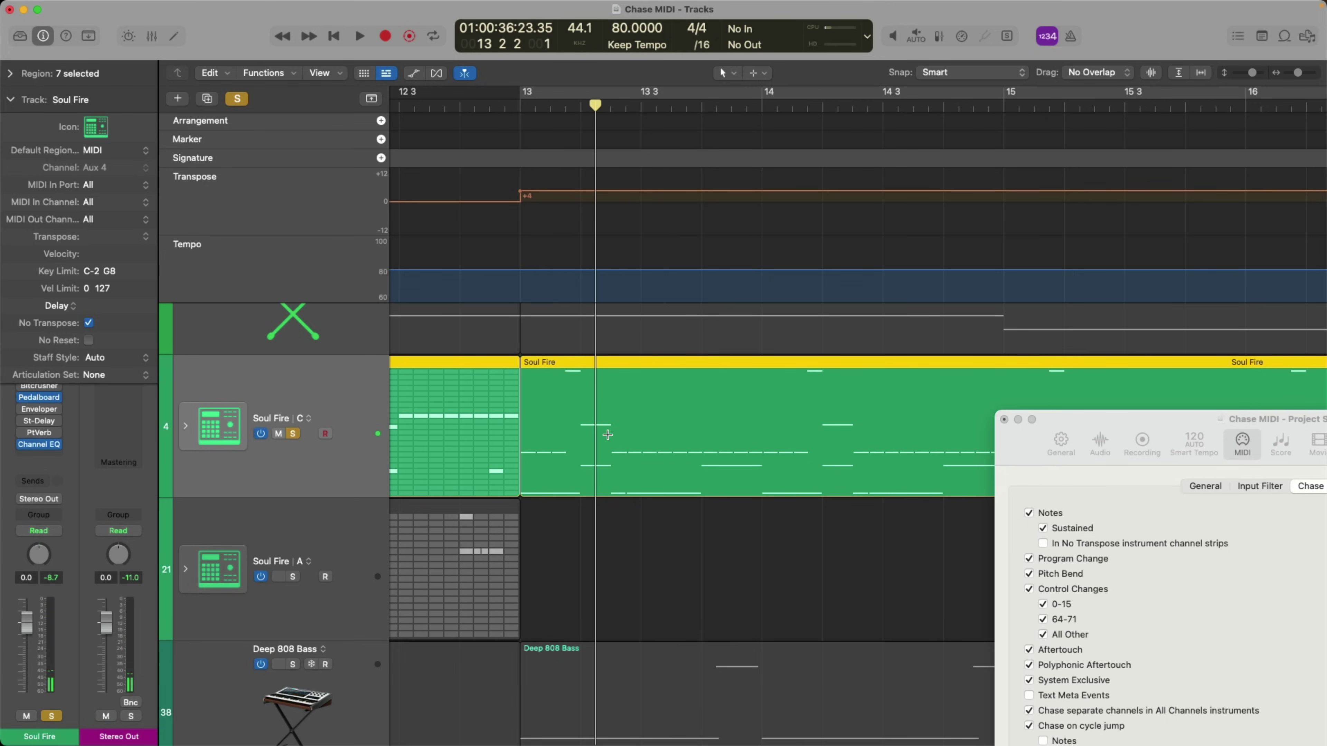
key("space")
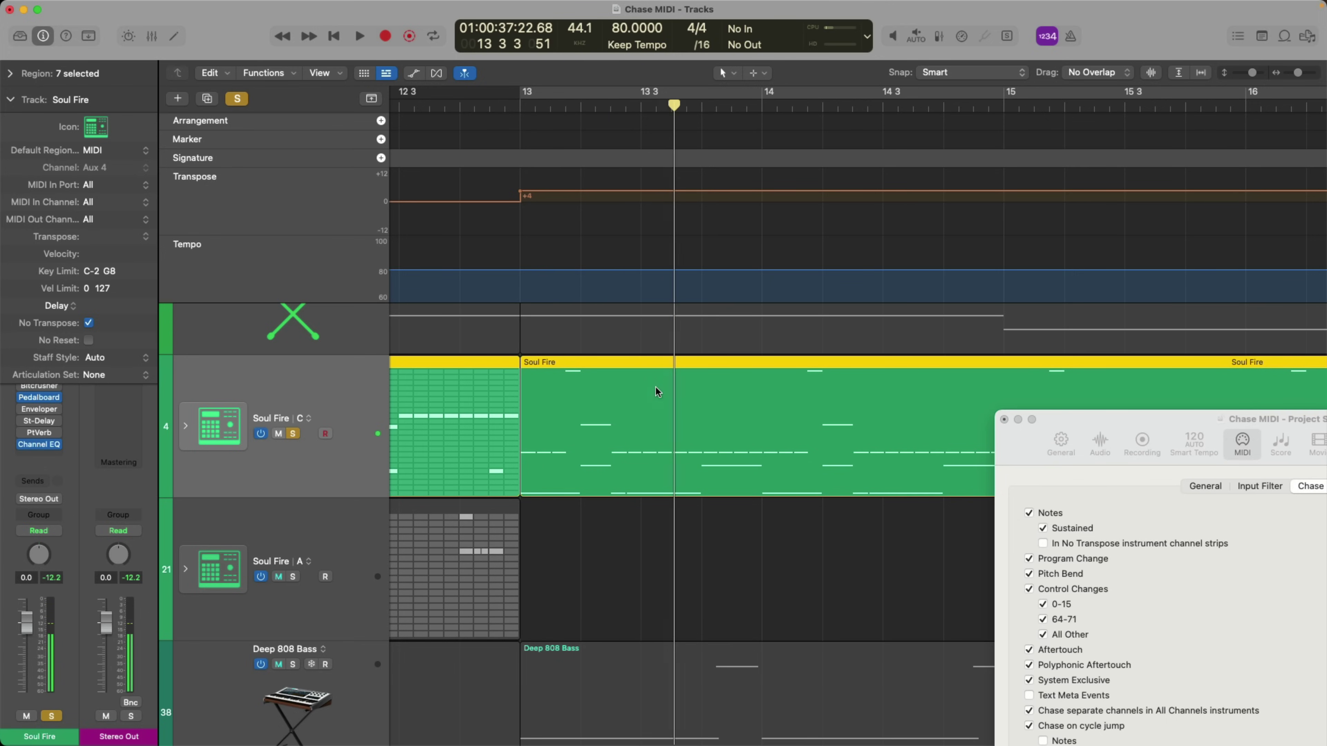
left_click(724, 107)
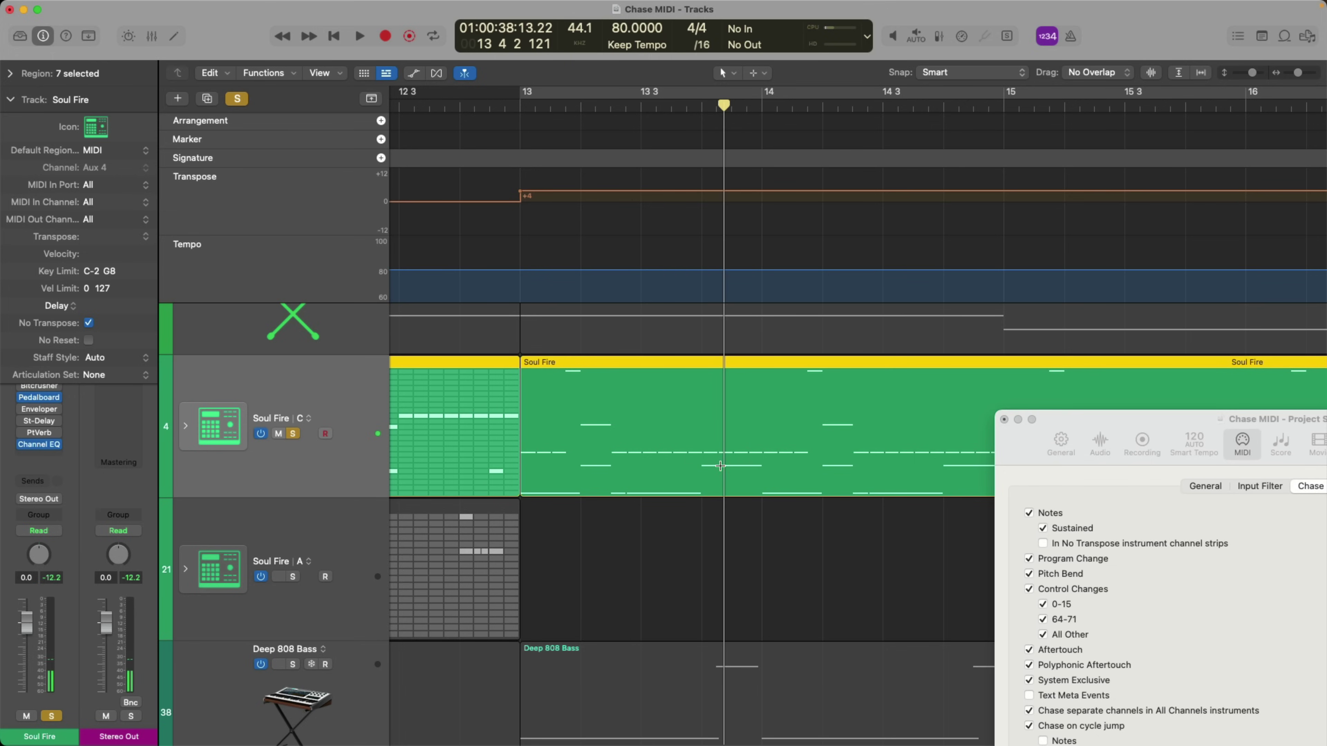
key("space")
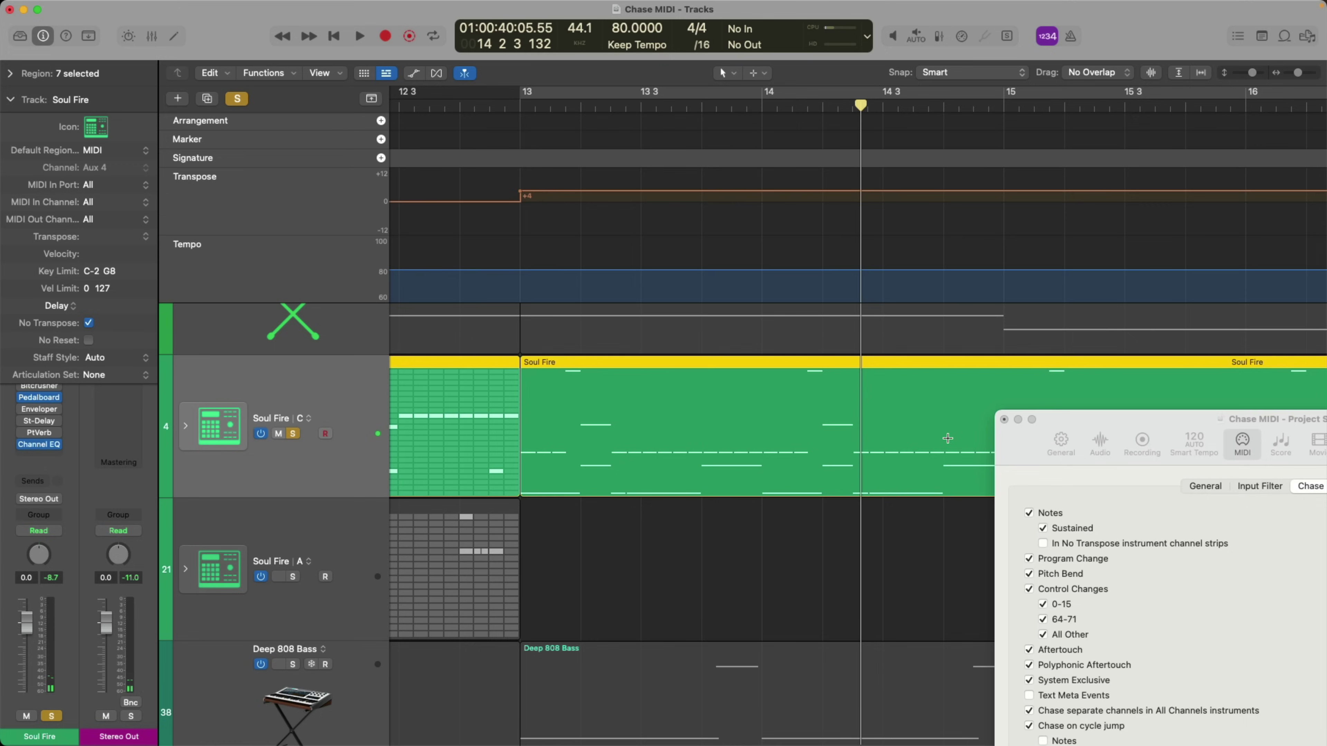
left_click_drag(1095, 424, 1060, 357)
Enable chasing in No Transpose channel strips, play from bar 13 and beats 2 and 4, then disable it.
left_click(993, 482)
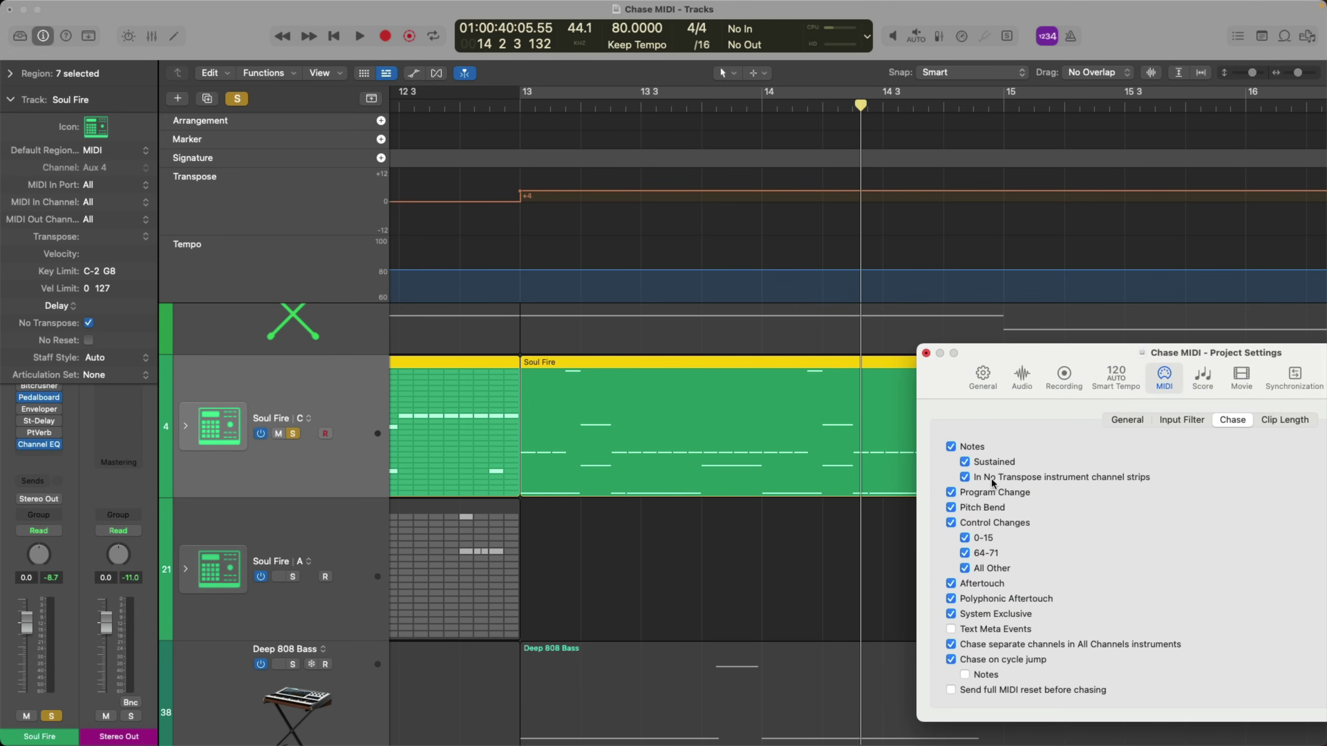
left_click(541, 107)
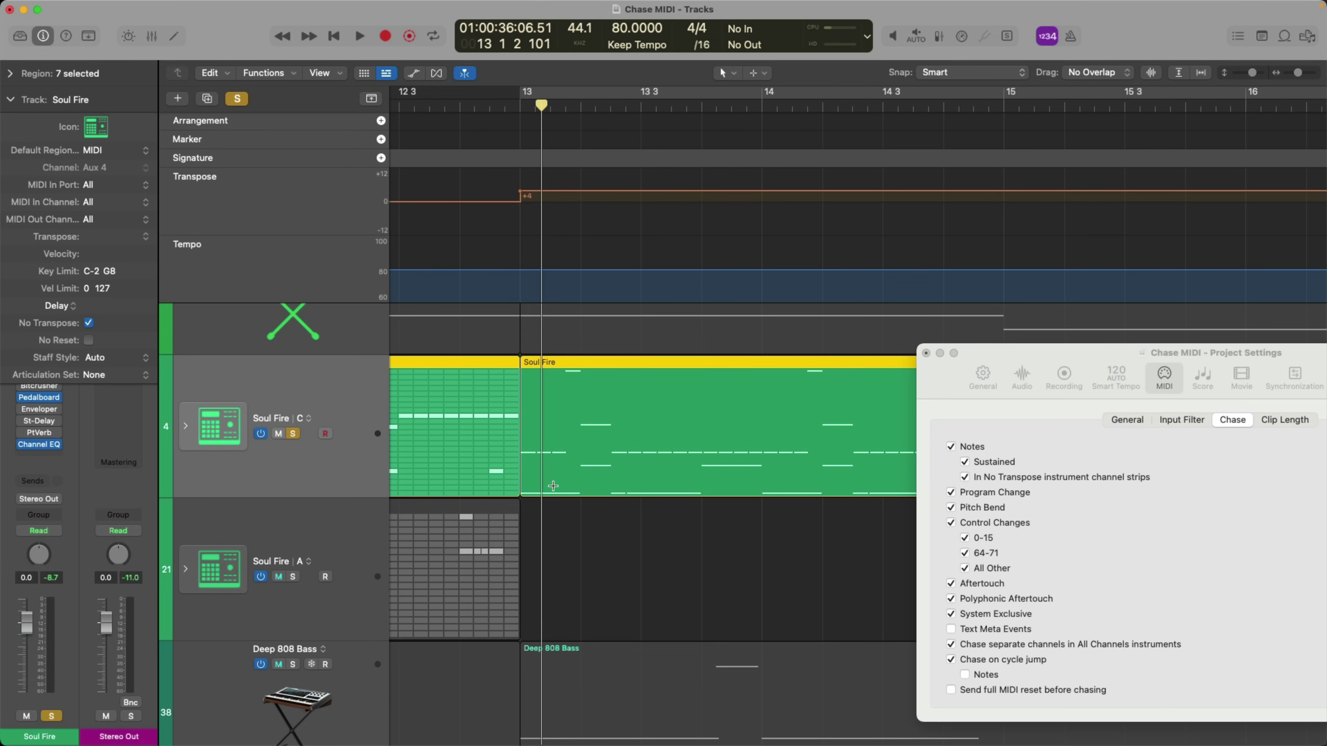
key("space")
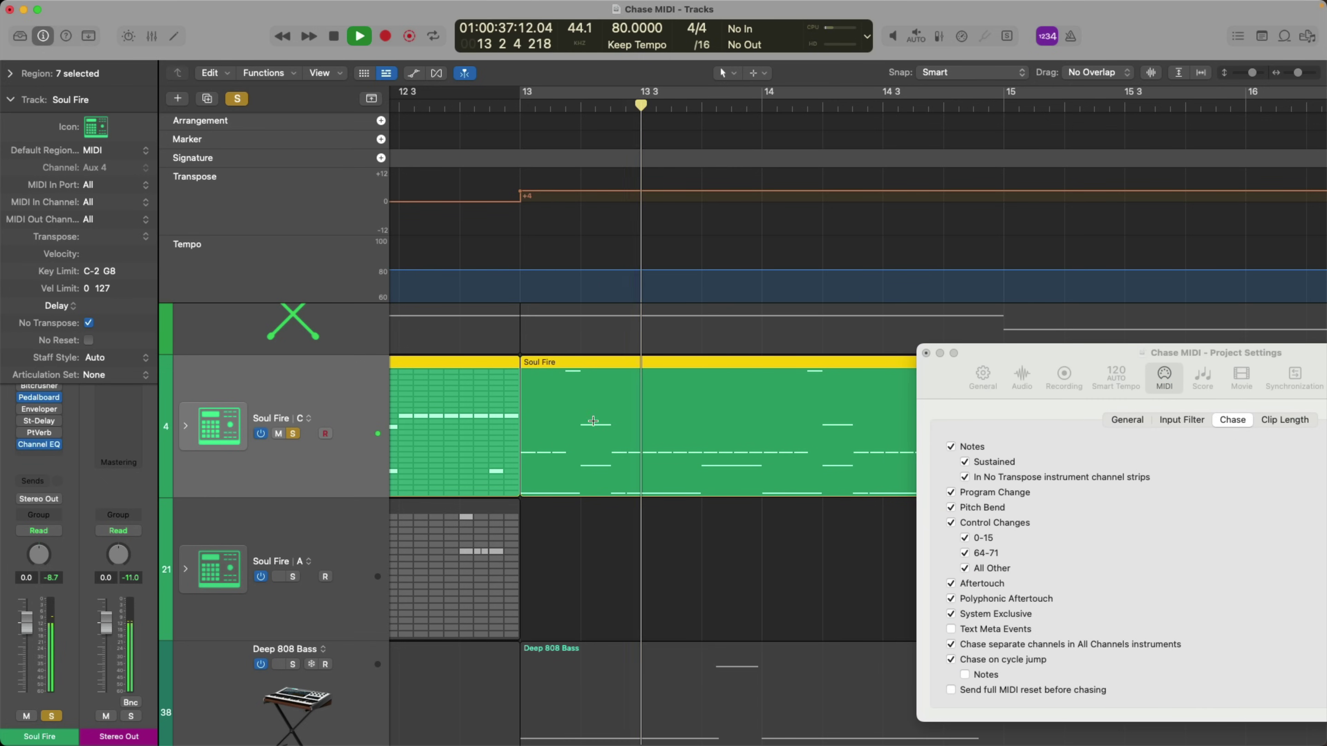
left_click(591, 106)
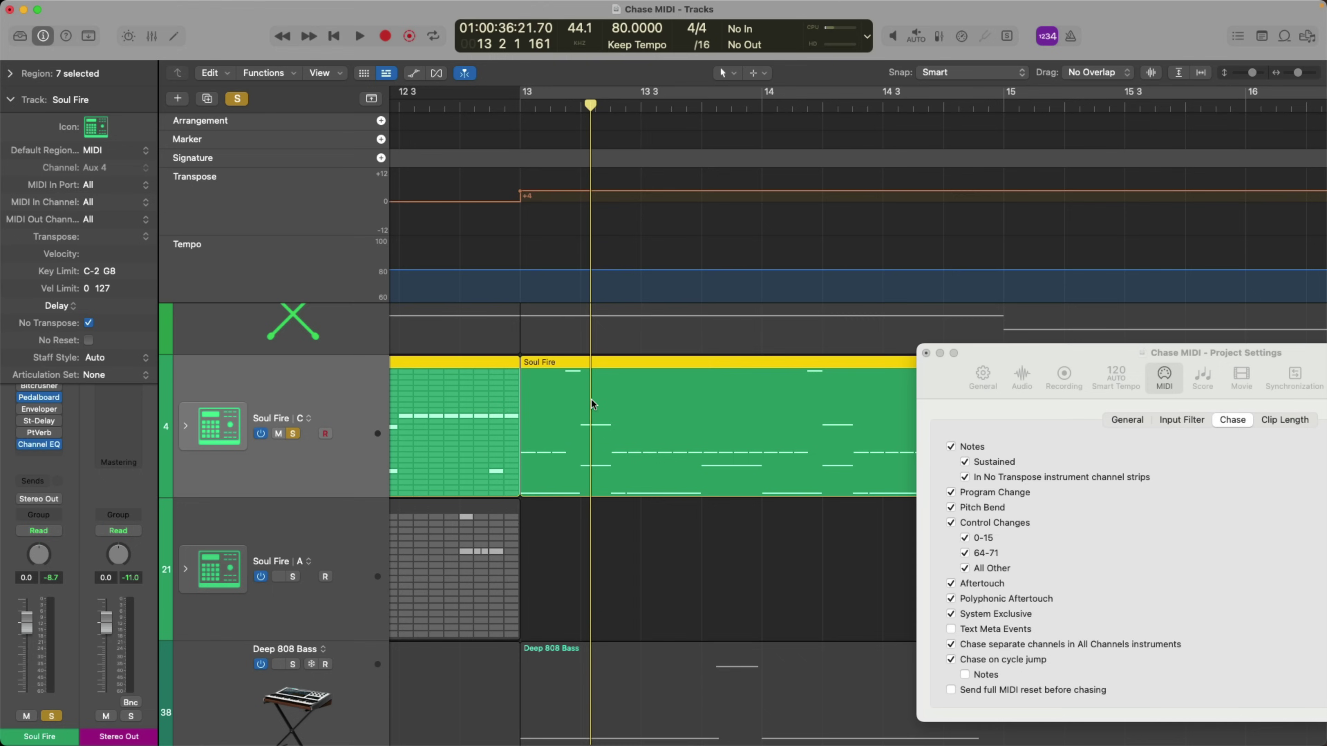
key("space")
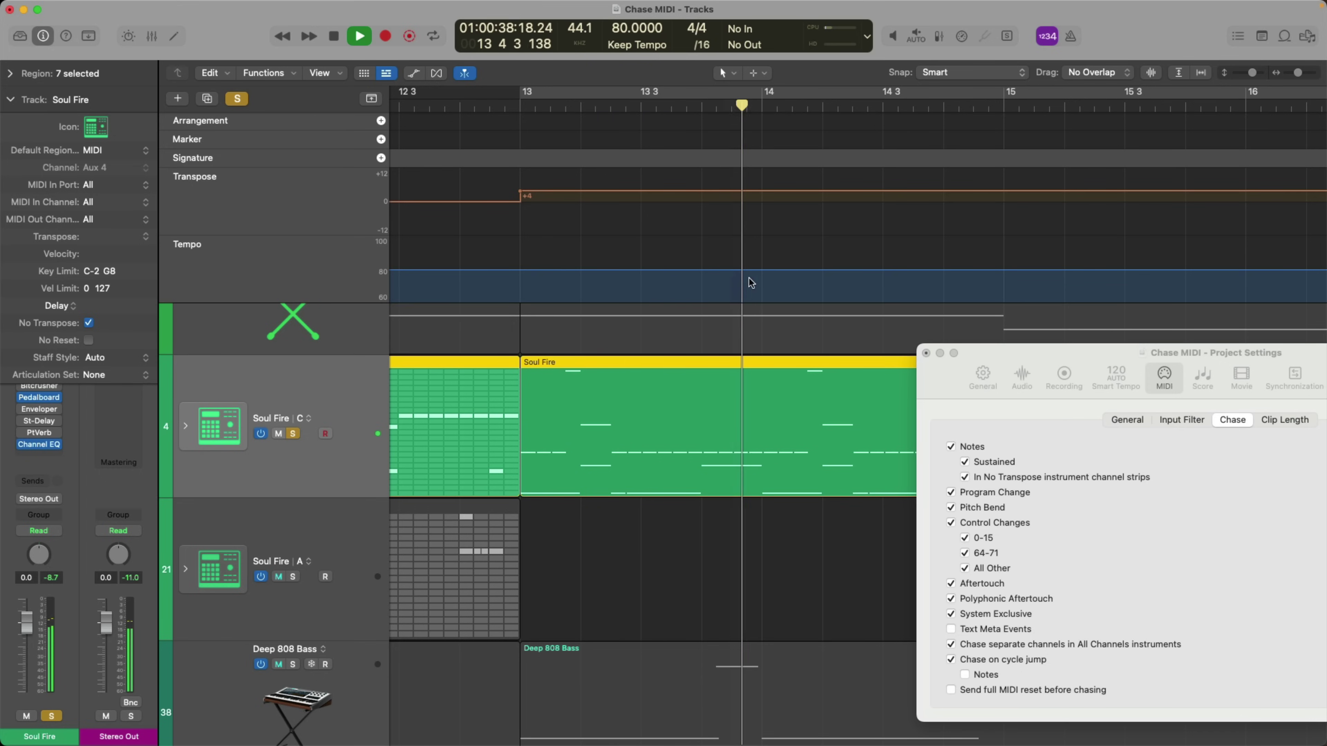
key("space")
left_click(718, 469, "super")
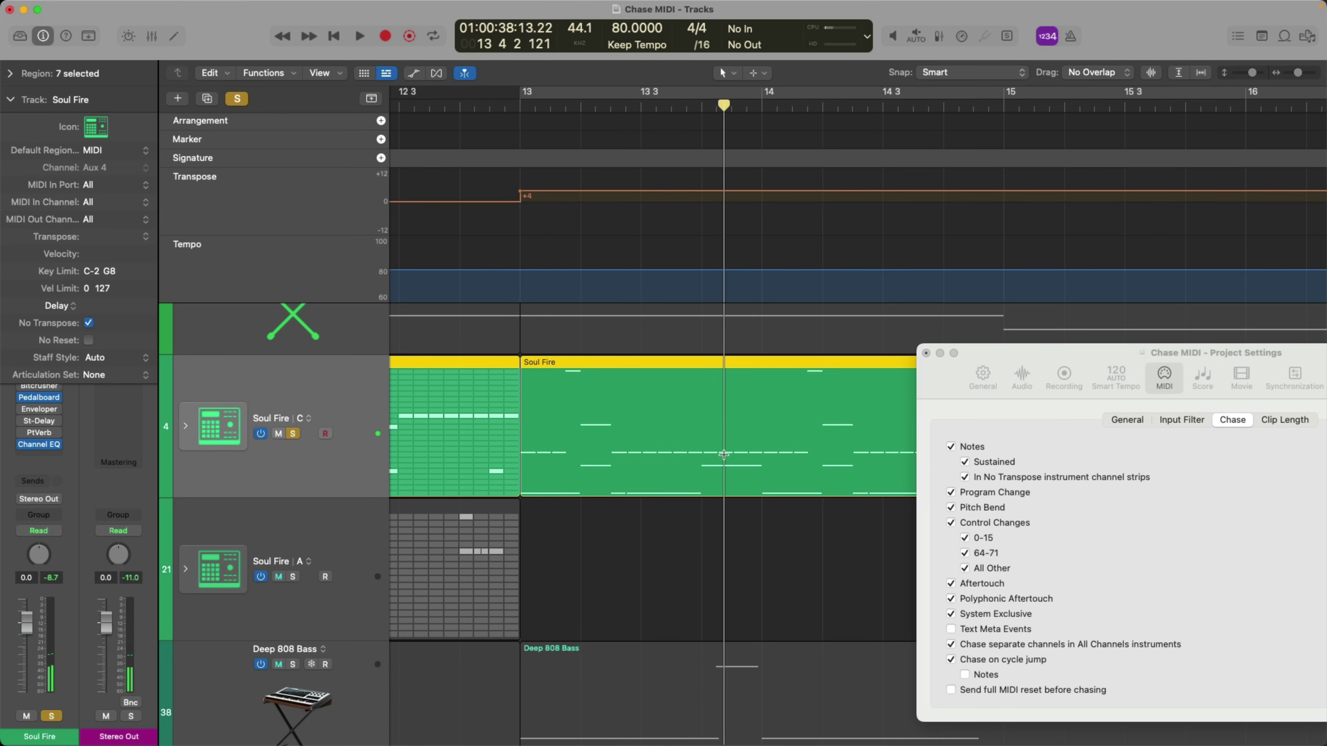
key("space")
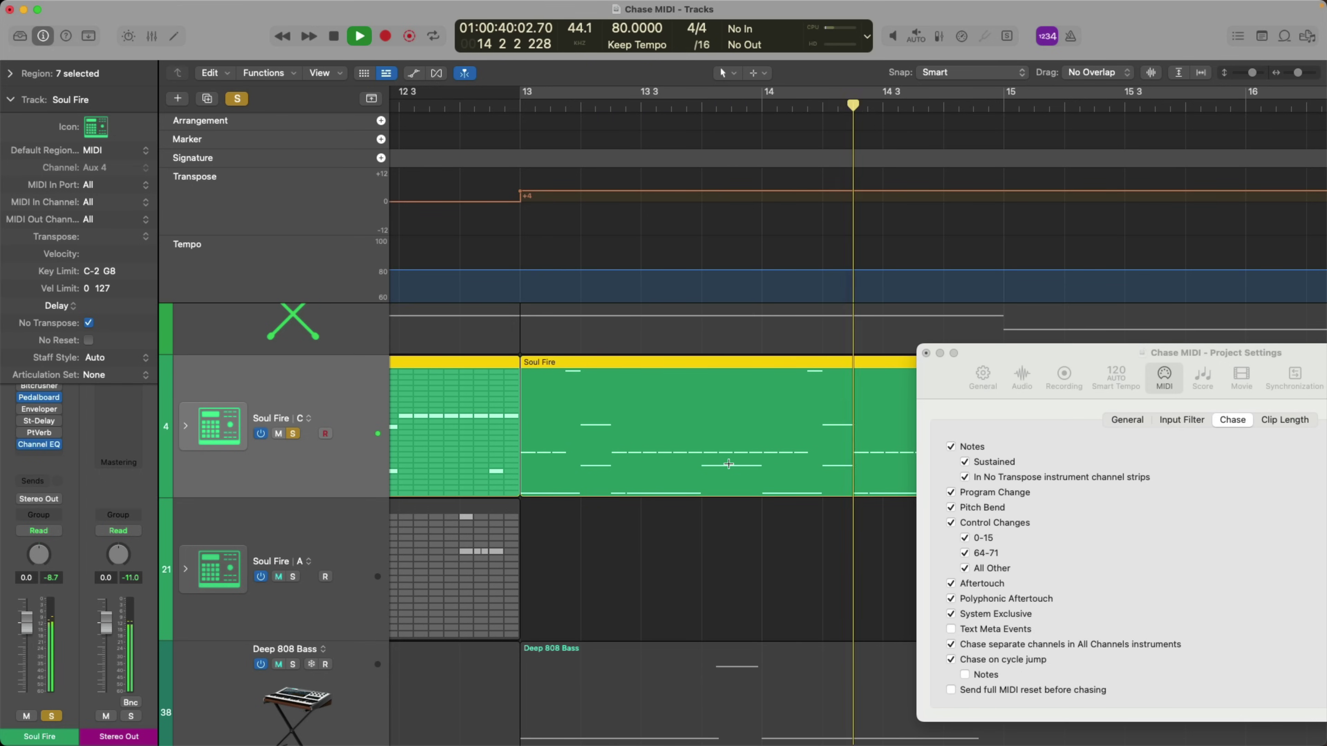
key("space")
left_click(1028, 362)
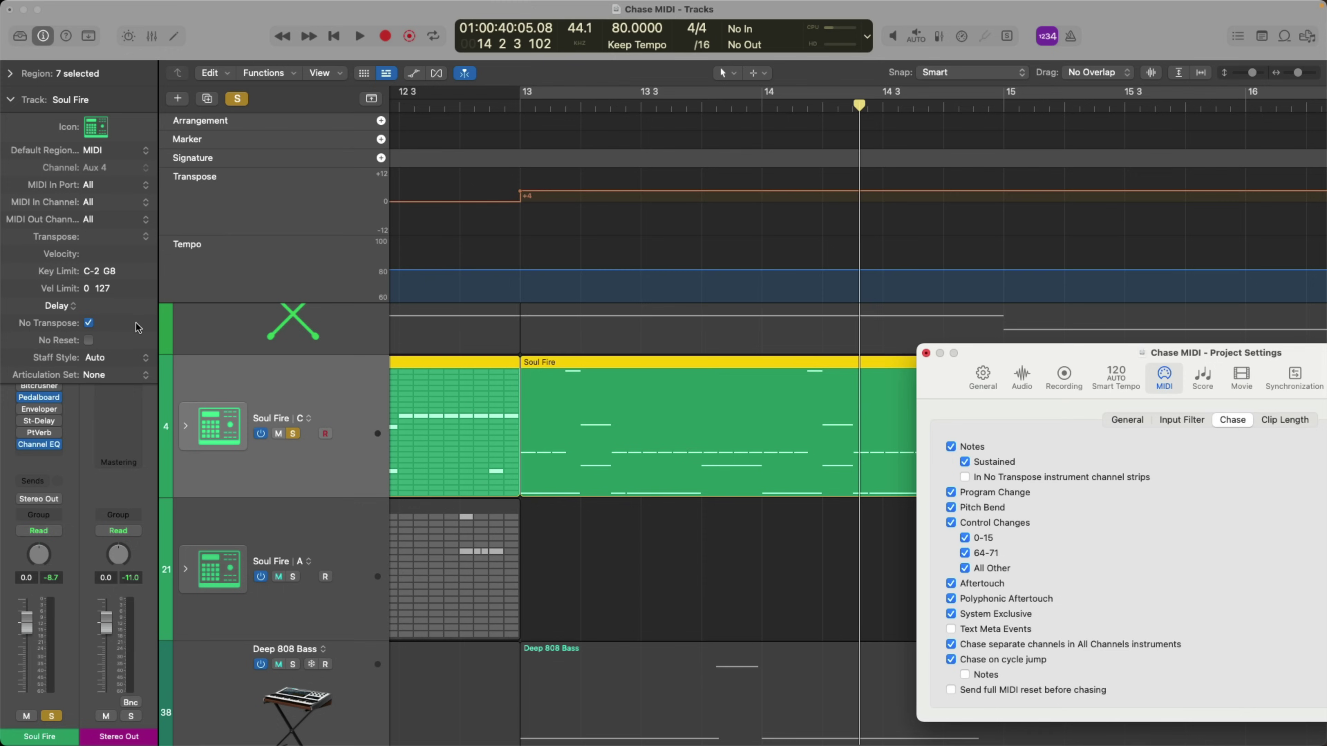
Remove the +4 transposition at bar 13 so Transpose returns to 0, and enable No Transpose on Soul Fire.
key("super+Left")
key("super+Left")
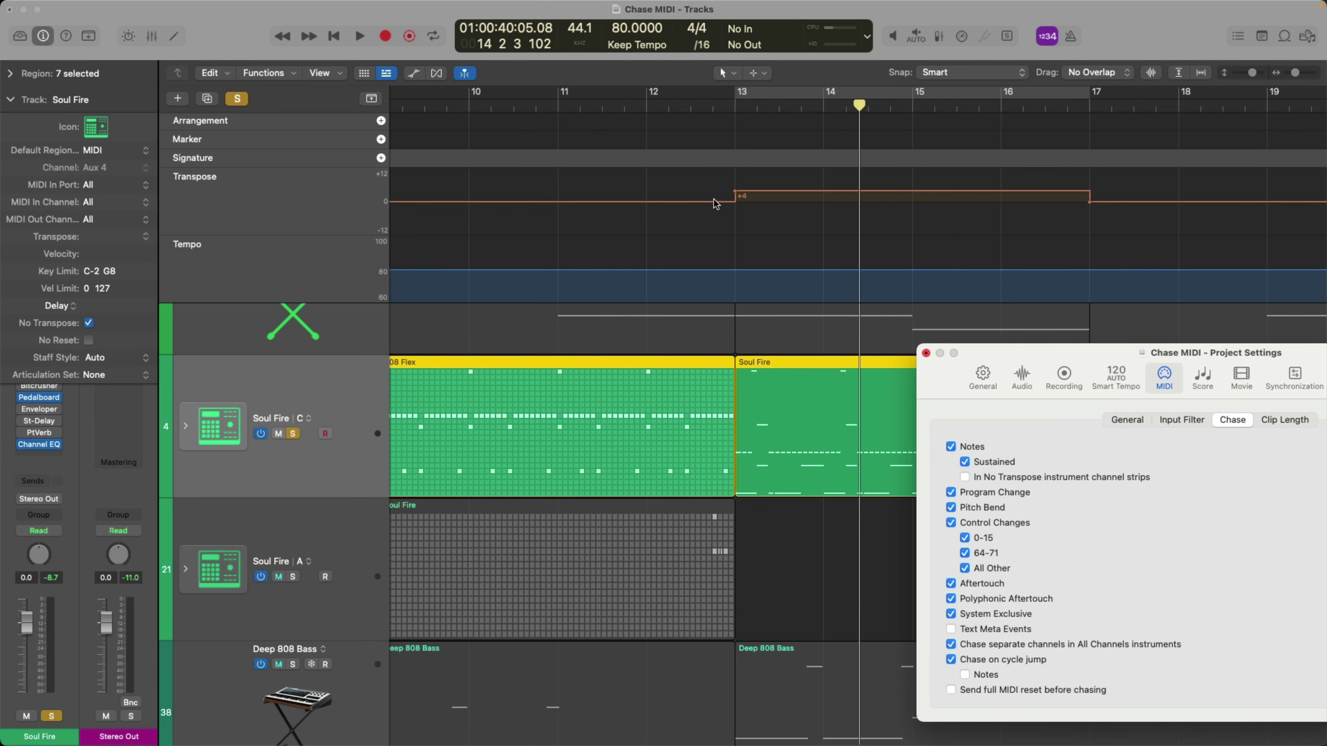
left_click_drag(749, 195, 754, 187)
key("space")
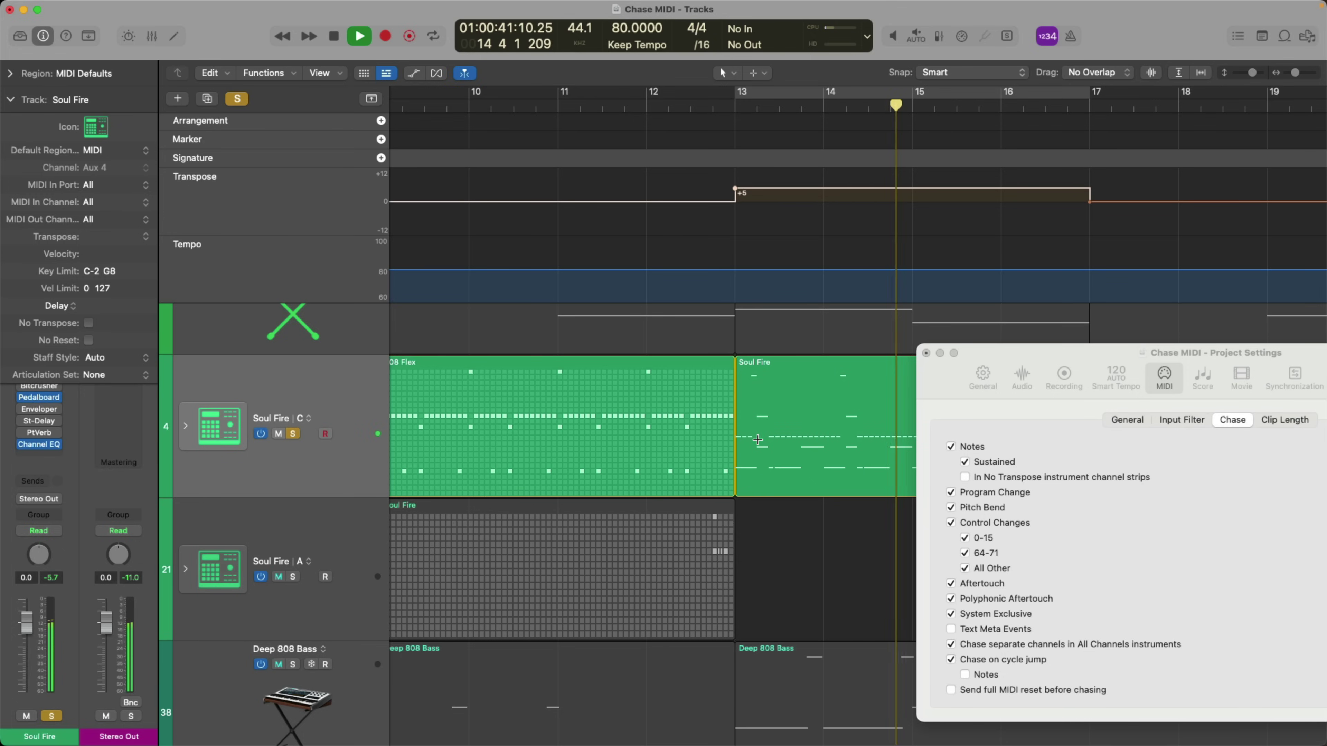
left_click_drag(1038, 360, 877, 360)
key("space")
key("super+z")
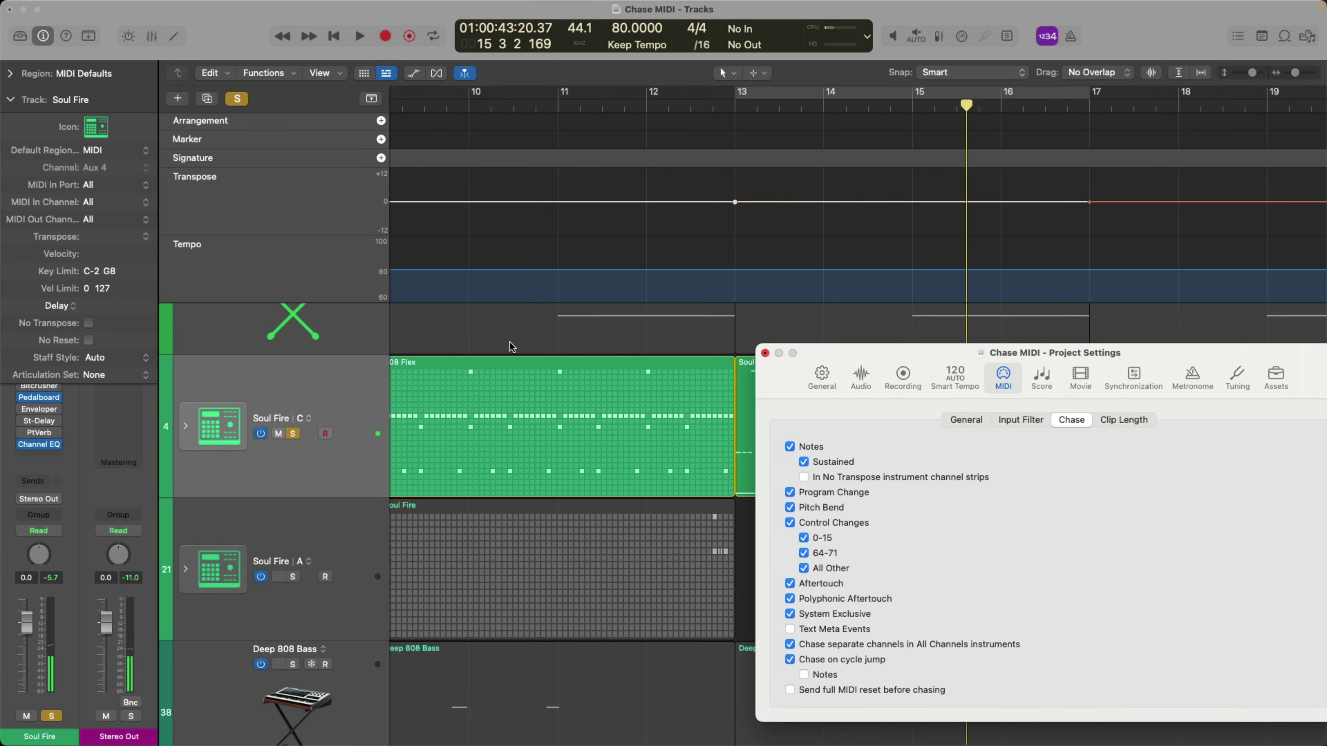
left_click(89, 323)
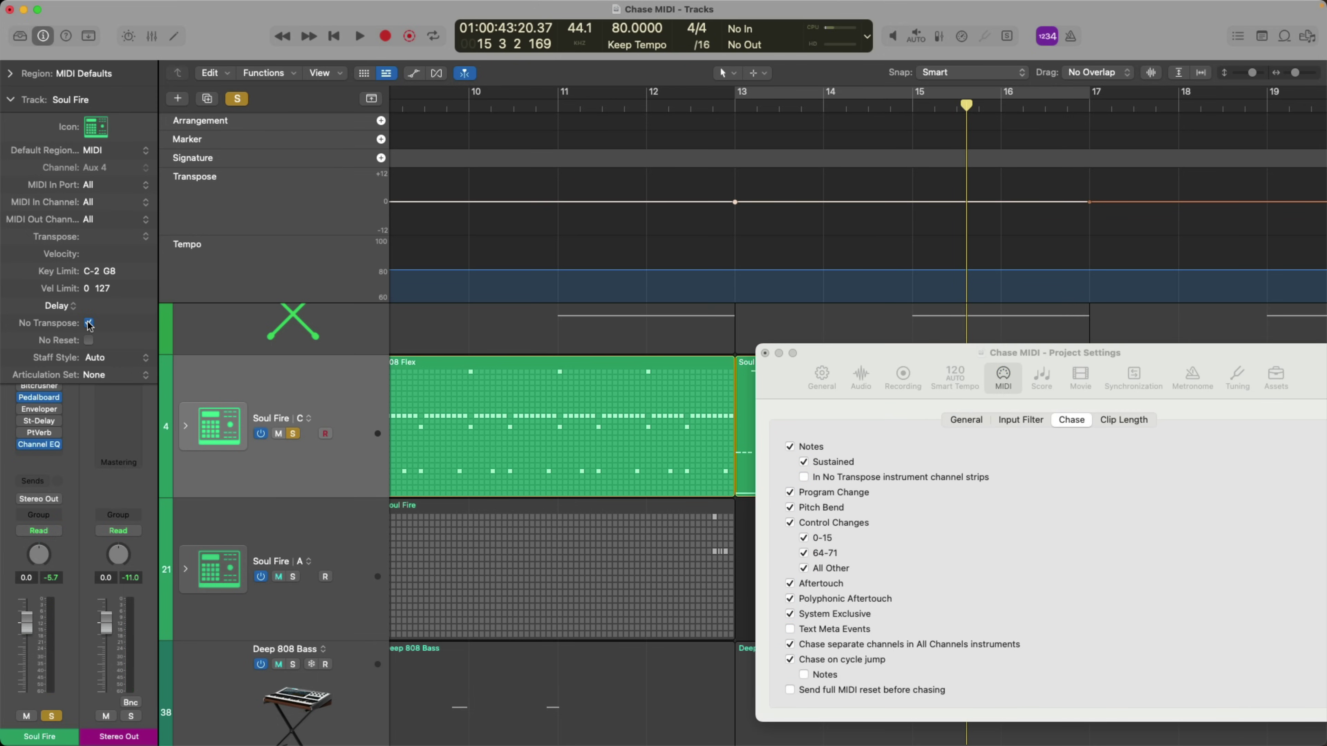
Unsolo Soul Fire, set the playhead near the end of bar 13, and enable chasing in No Transpose channel strips.
key("s")
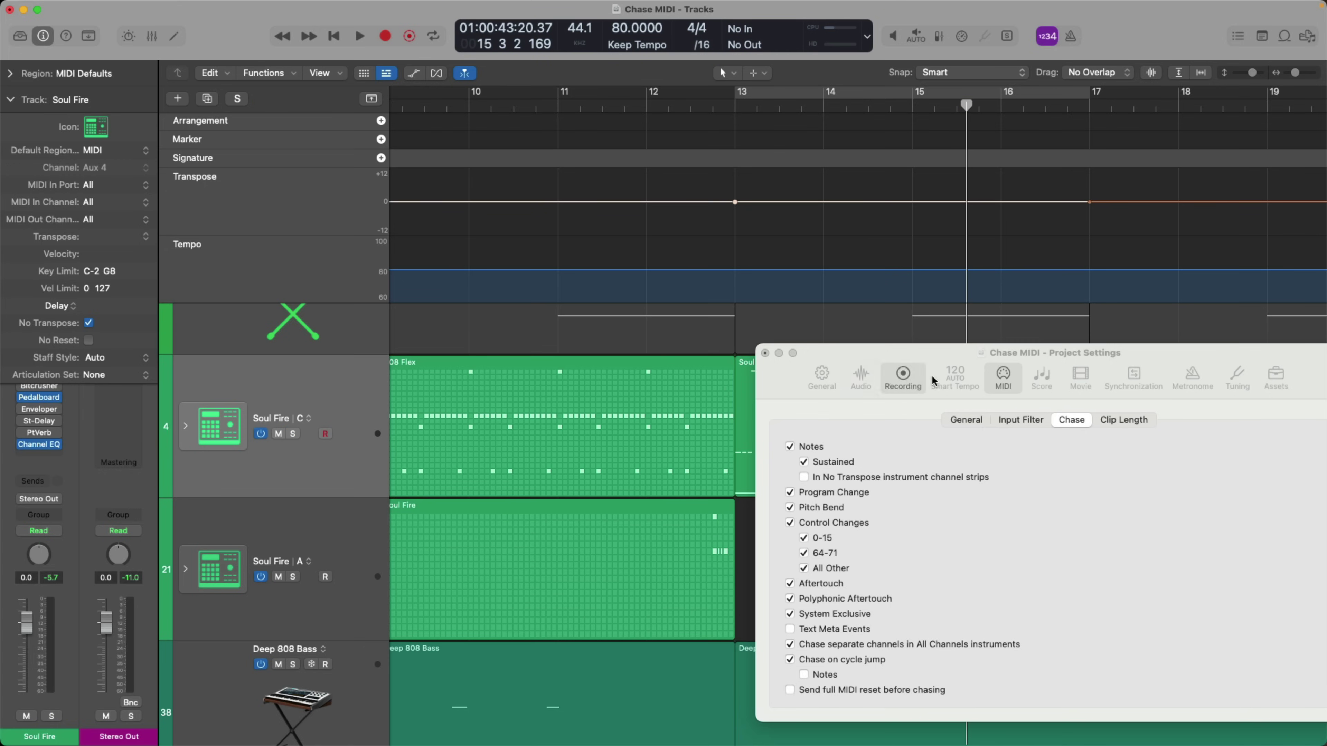
left_click_drag(951, 358, 693, 268)
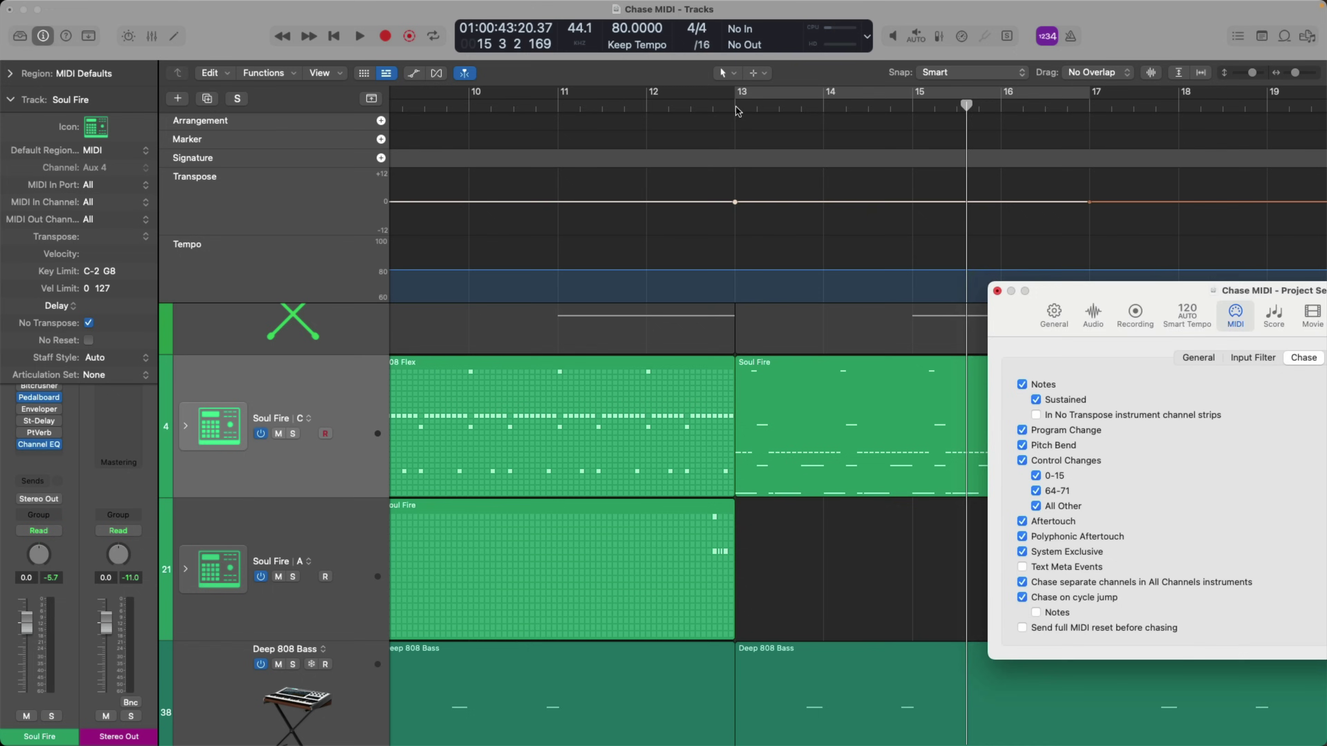
left_click(738, 107)
scroll(821, 575, "up", 5)
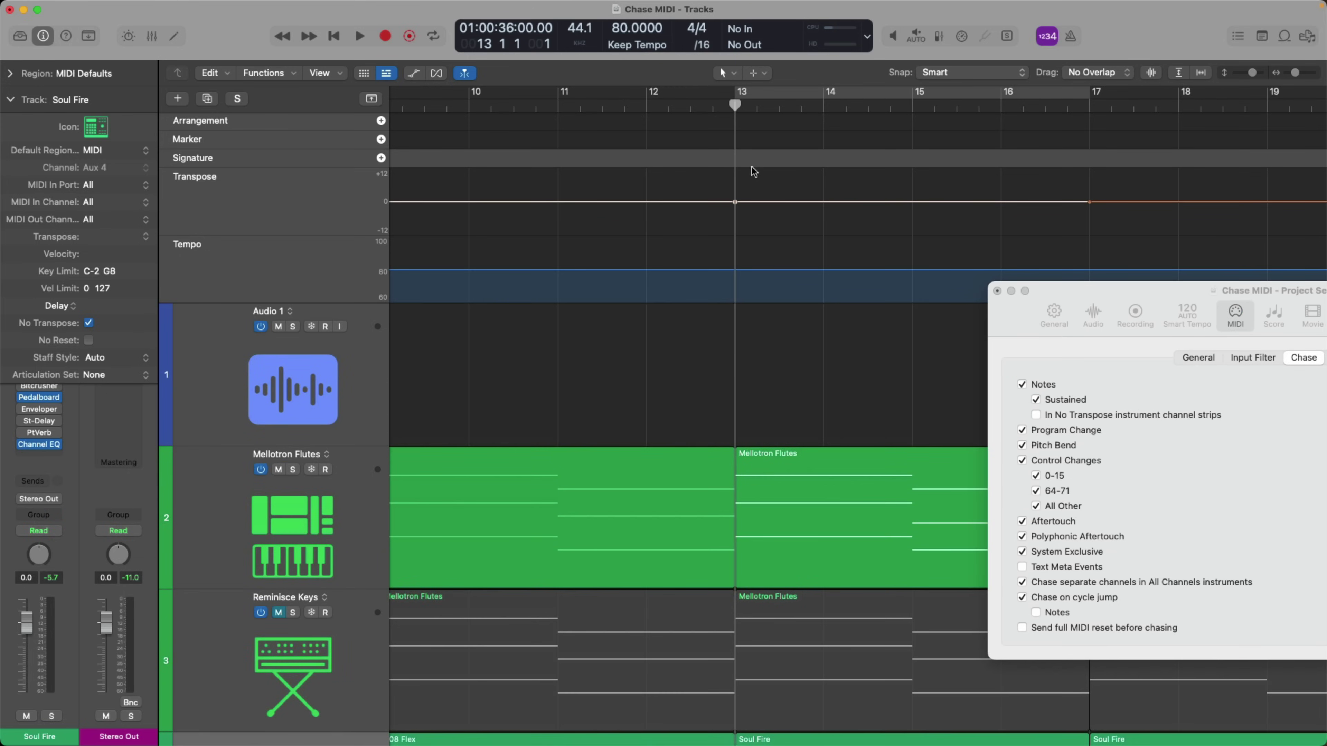
left_click_drag(736, 107, 900, 103)
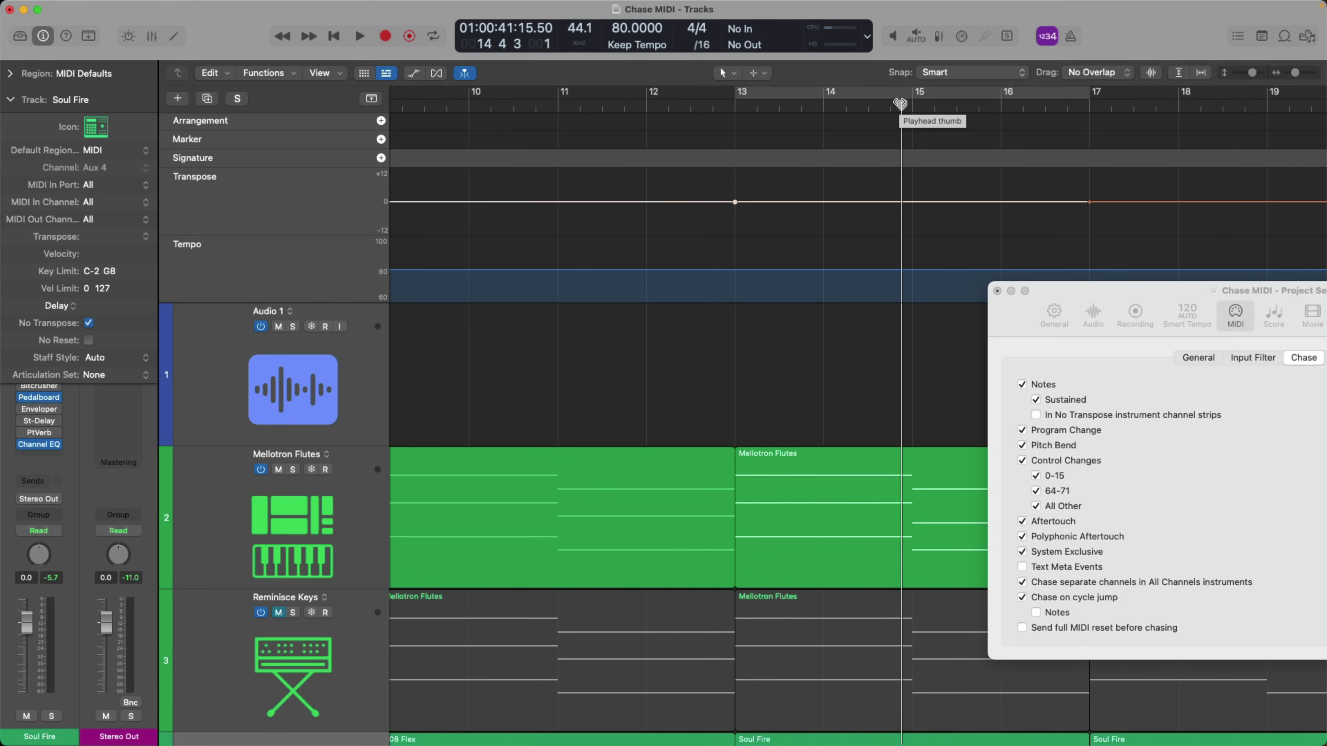
left_click_drag(1117, 288, 862, 310)
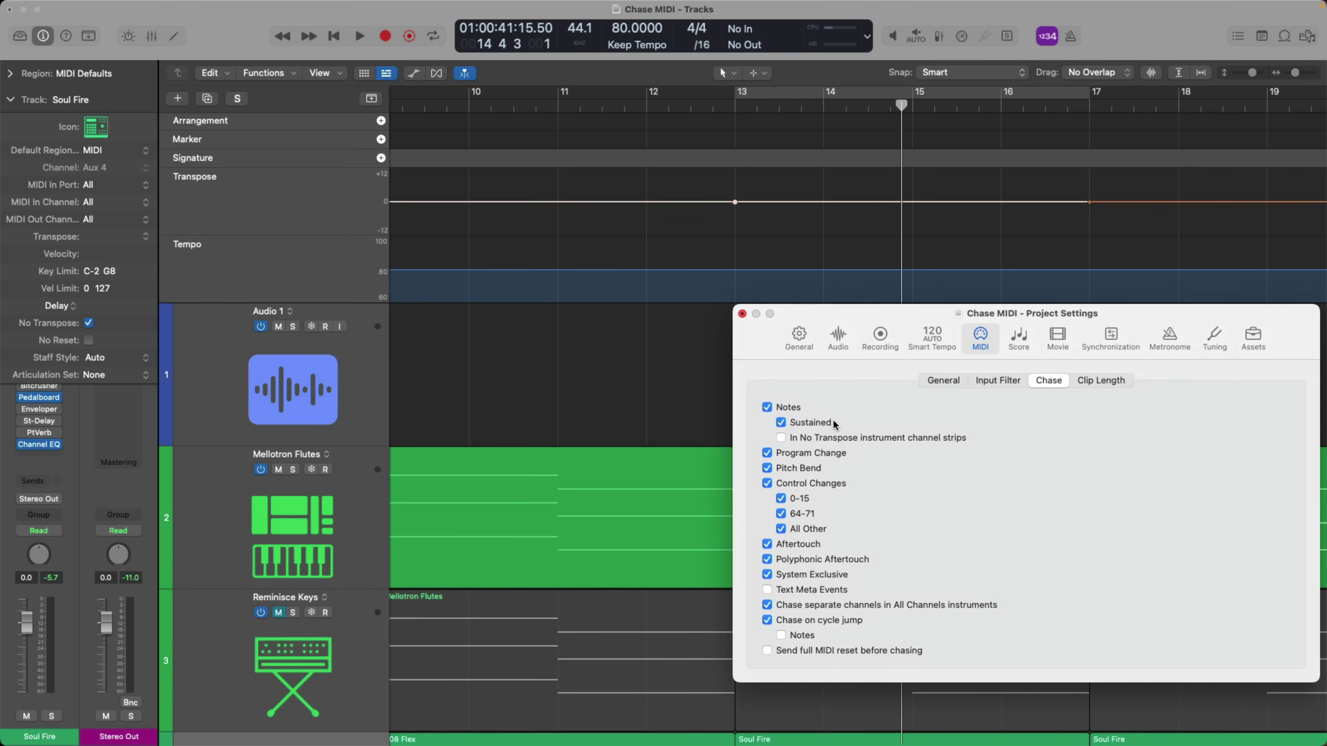
left_click(833, 439)
Open File > Project Settings to show its settings categories, including MIDI.
mouse_move(186, 4)
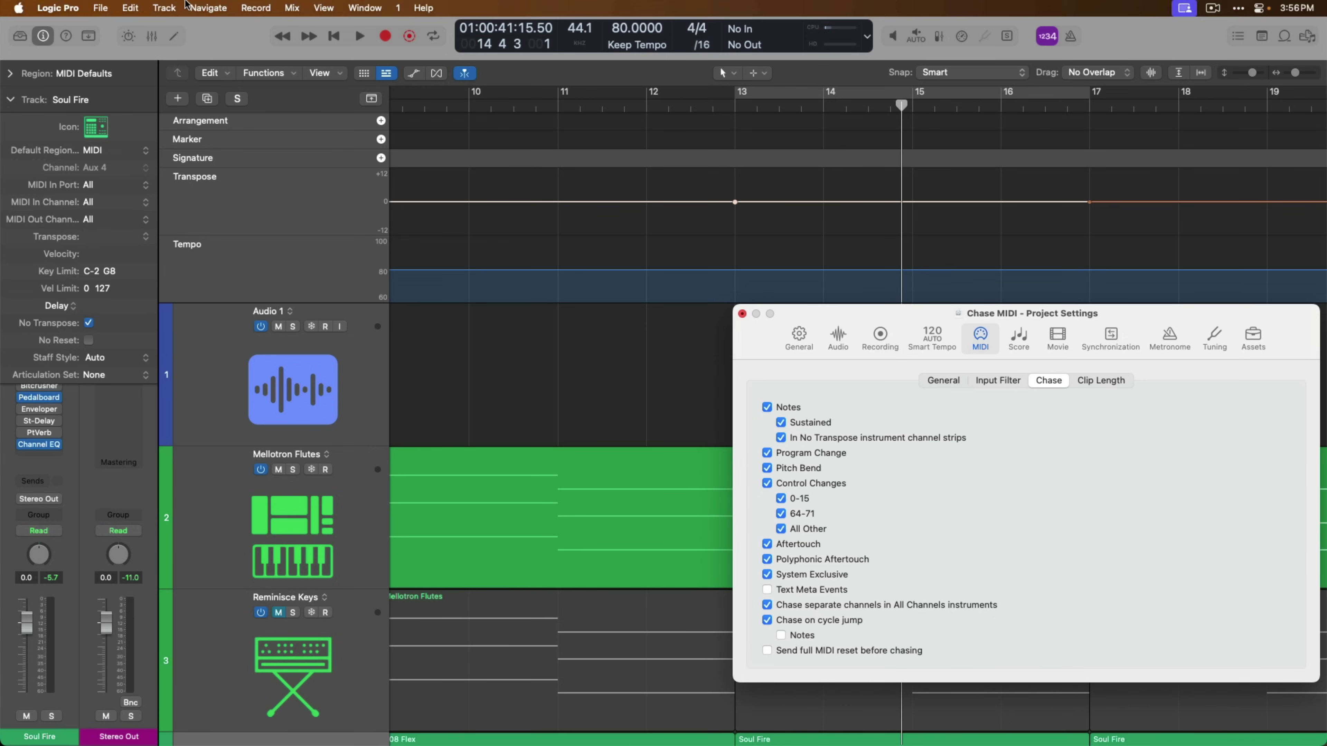
left_click(104, 9)
mouse_move(149, 241)
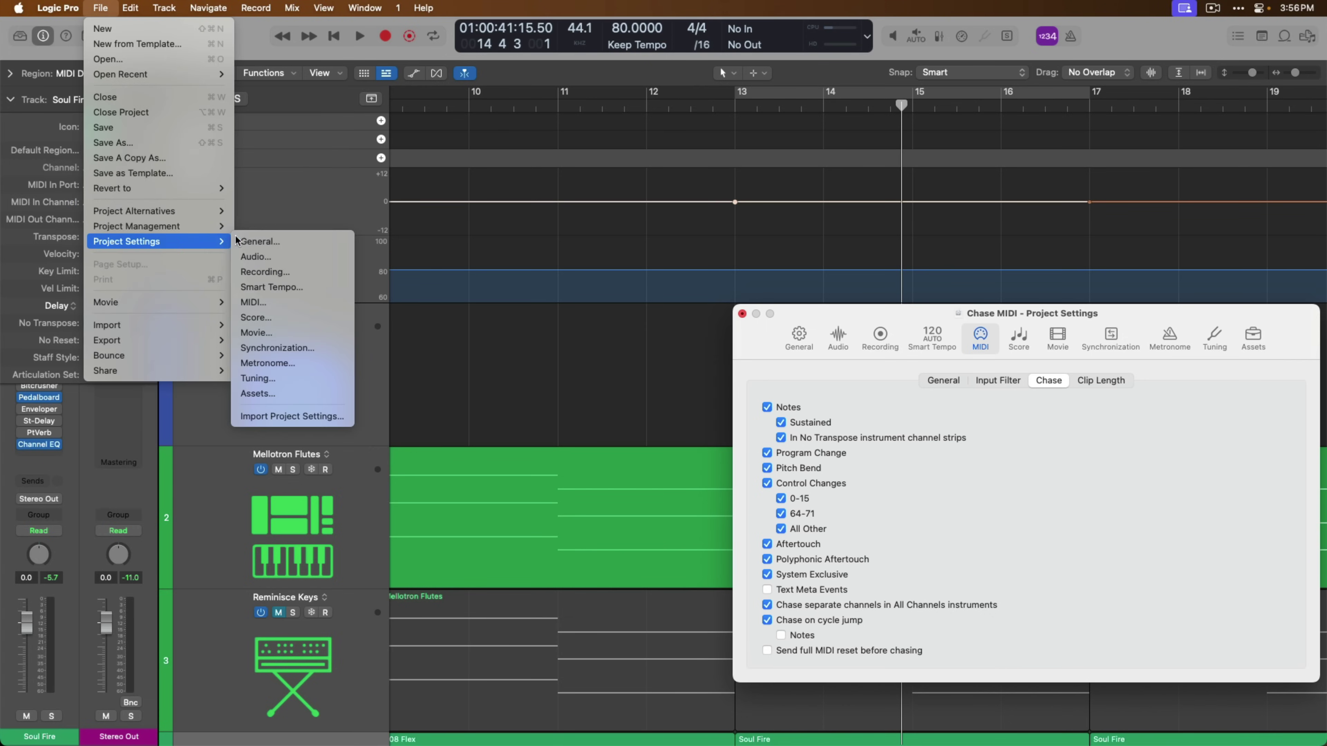